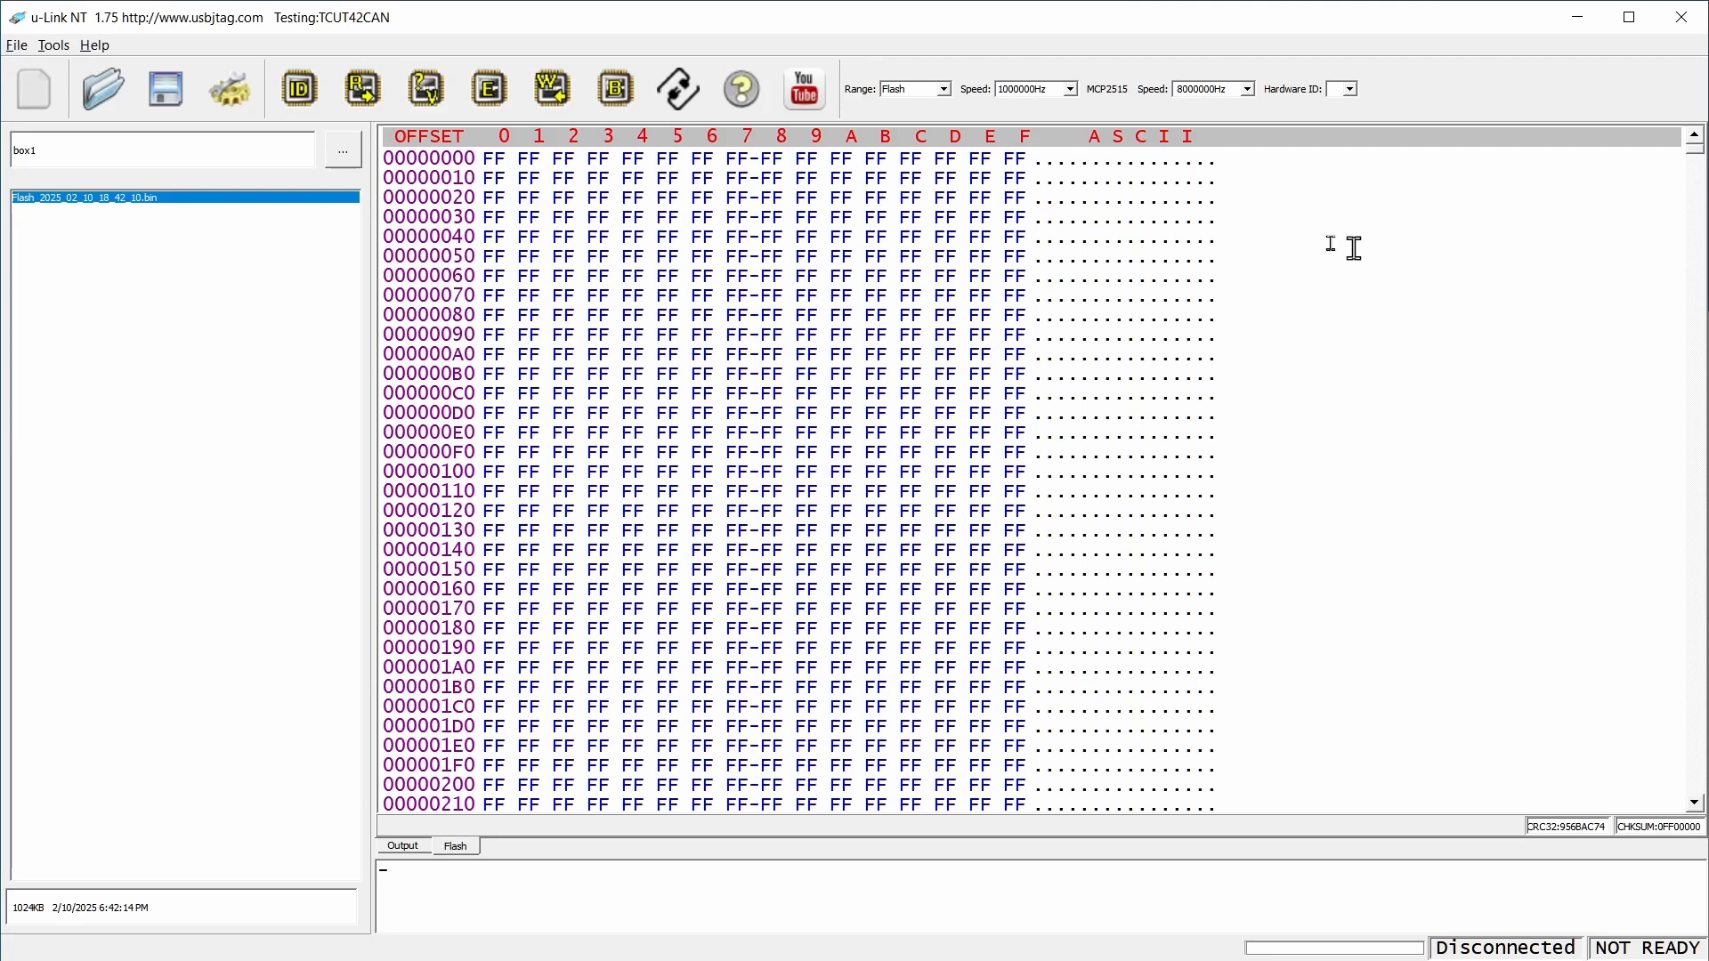
{"action": "right_click", "coordinate": [632, 281]}
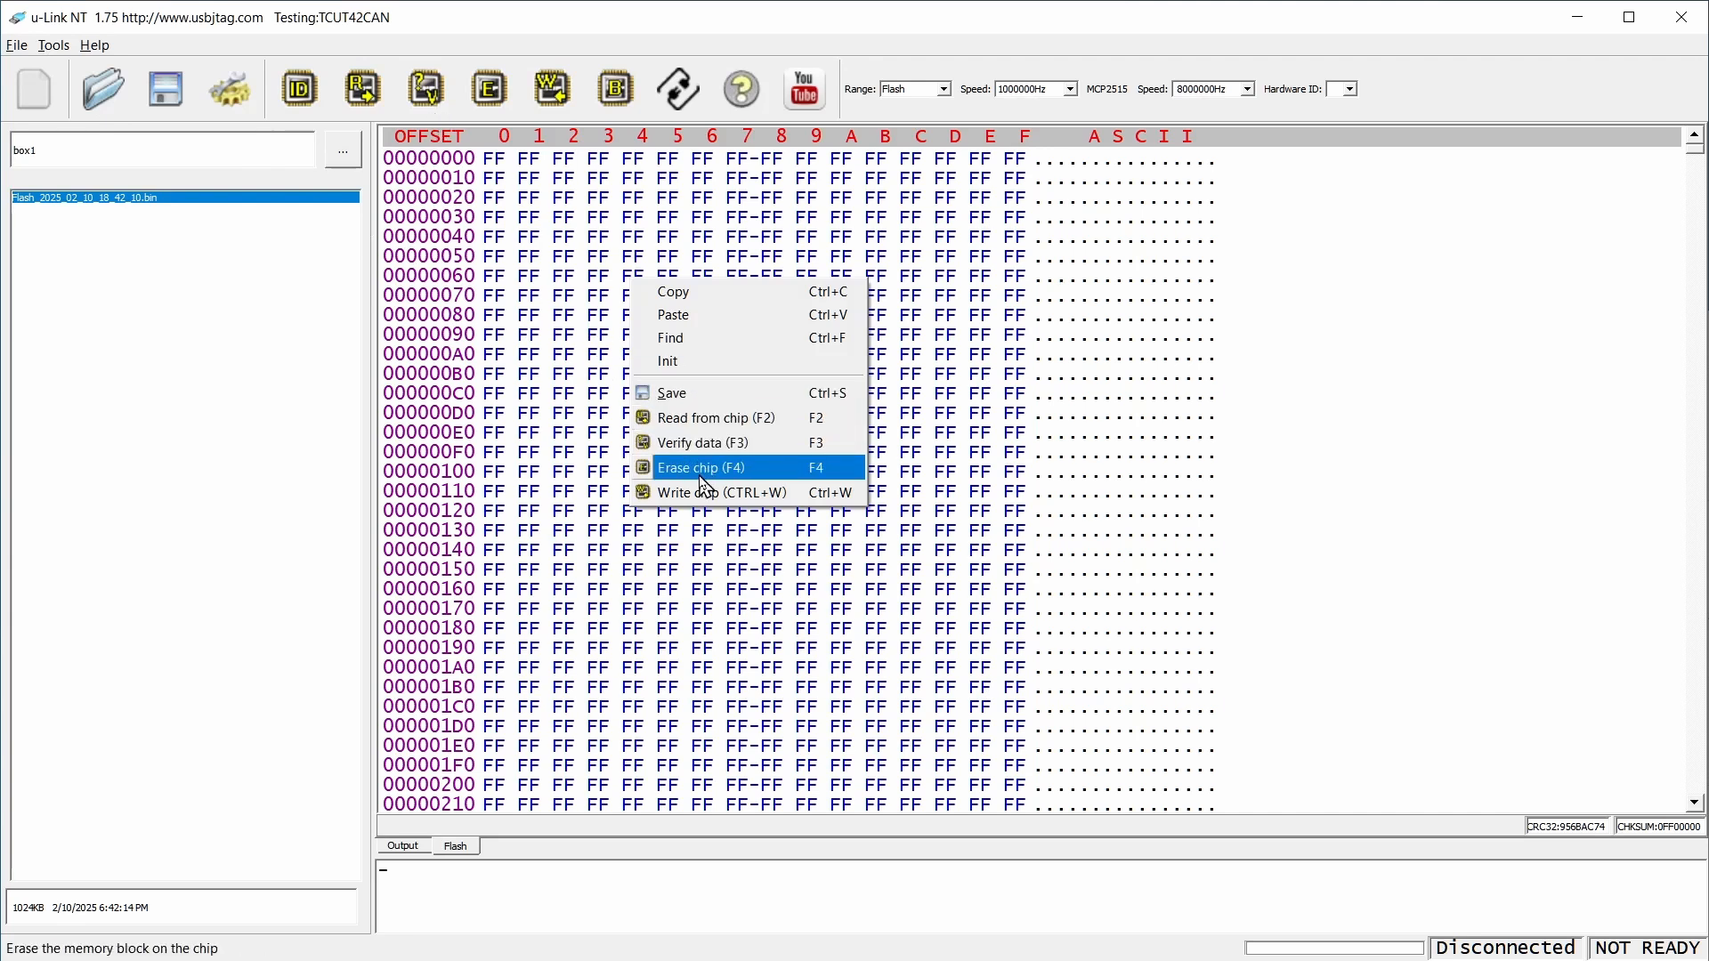
{"action": "left_click", "coordinate": [942, 320]}
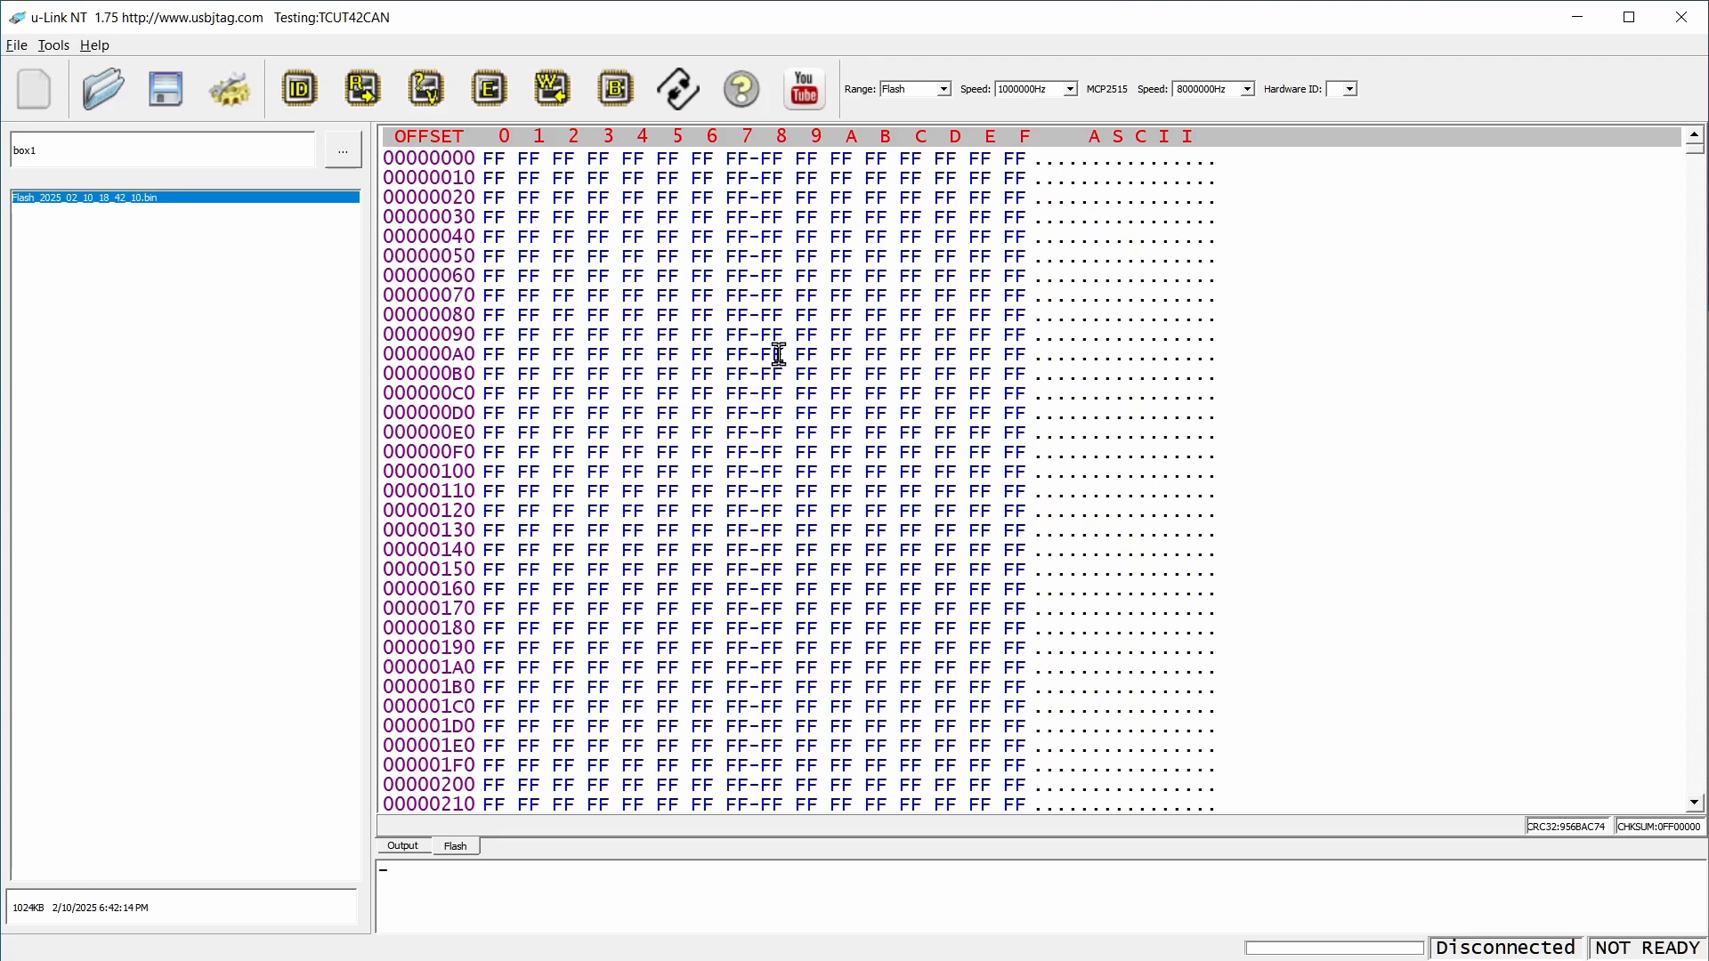
Step: Load Flash_2025_02_10_18_42_10.bin from the box1 folder through the load dialog and reset the hex buffer with Init
{"action": "left_click", "coordinate": [105, 102]}
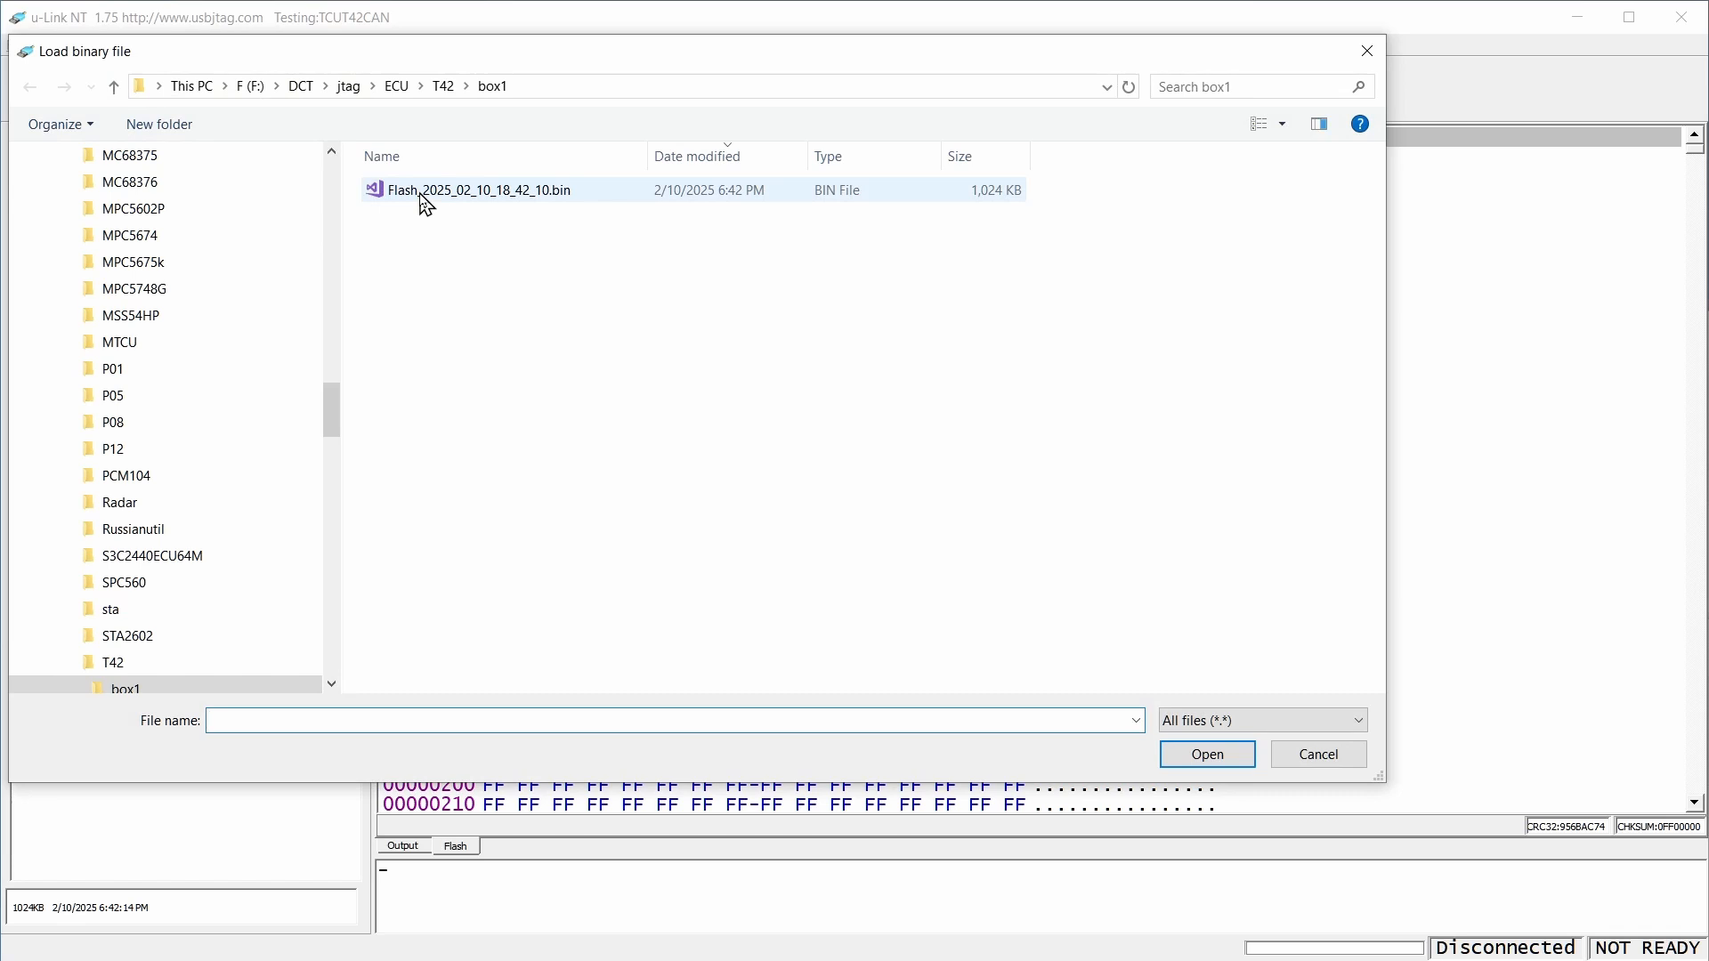
{"action": "double_click", "coordinate": [426, 203]}
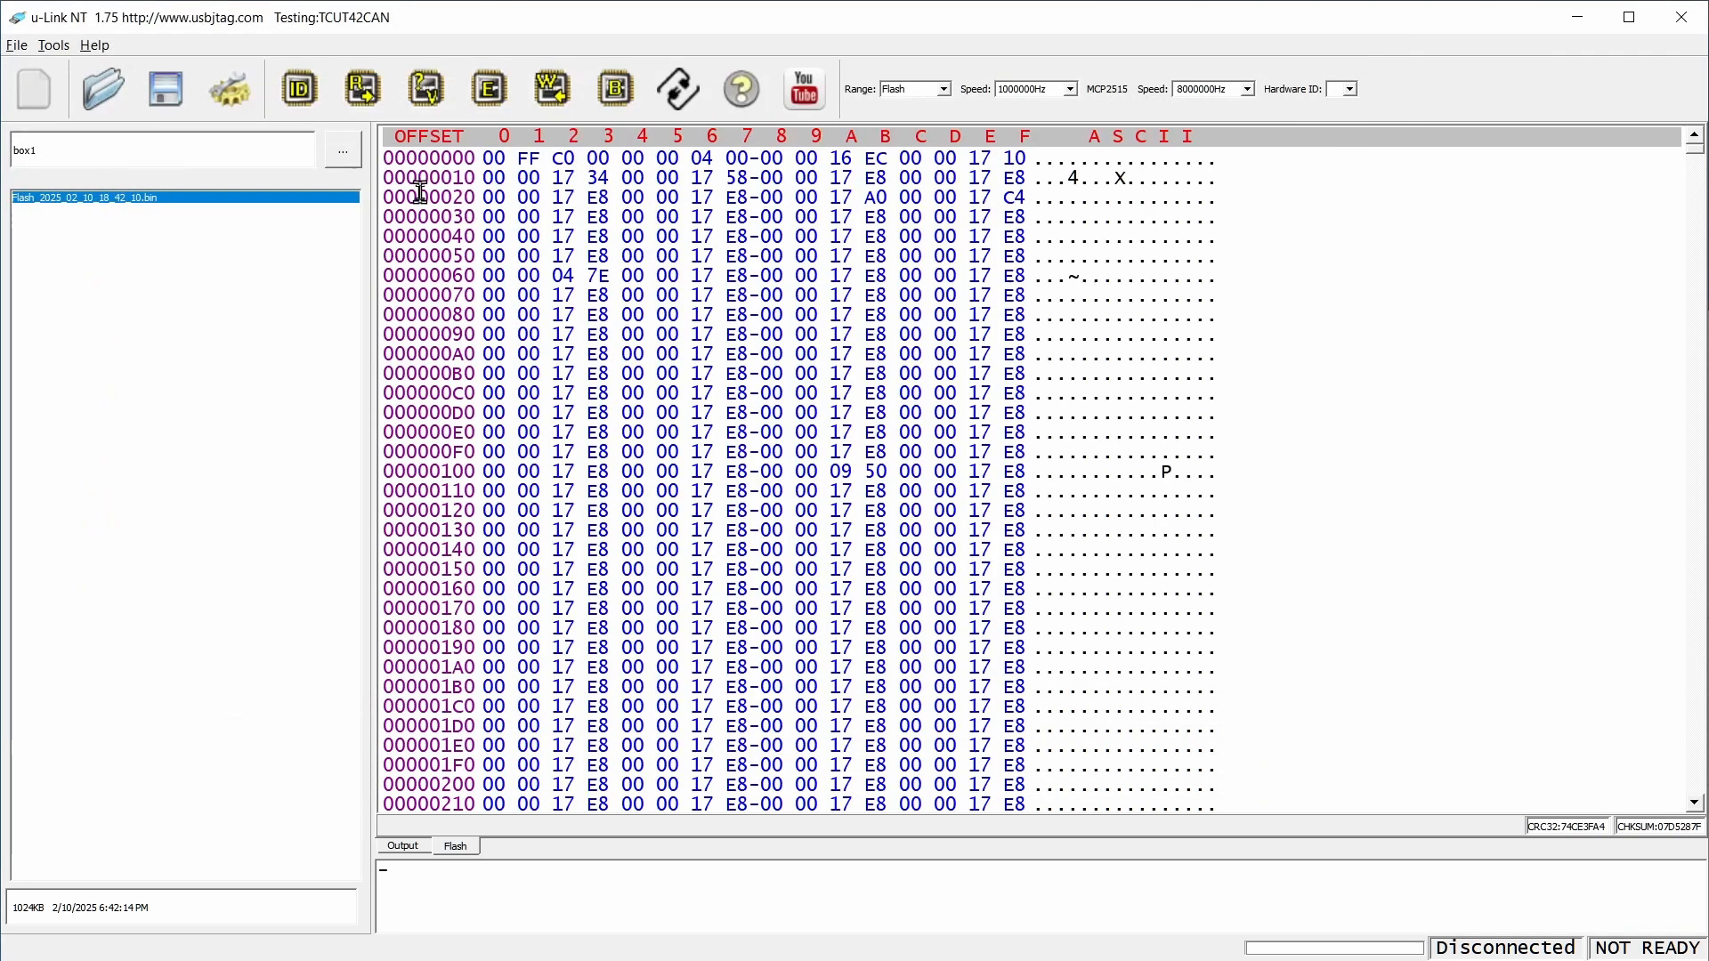
{"action": "right_click", "coordinate": [530, 287]}
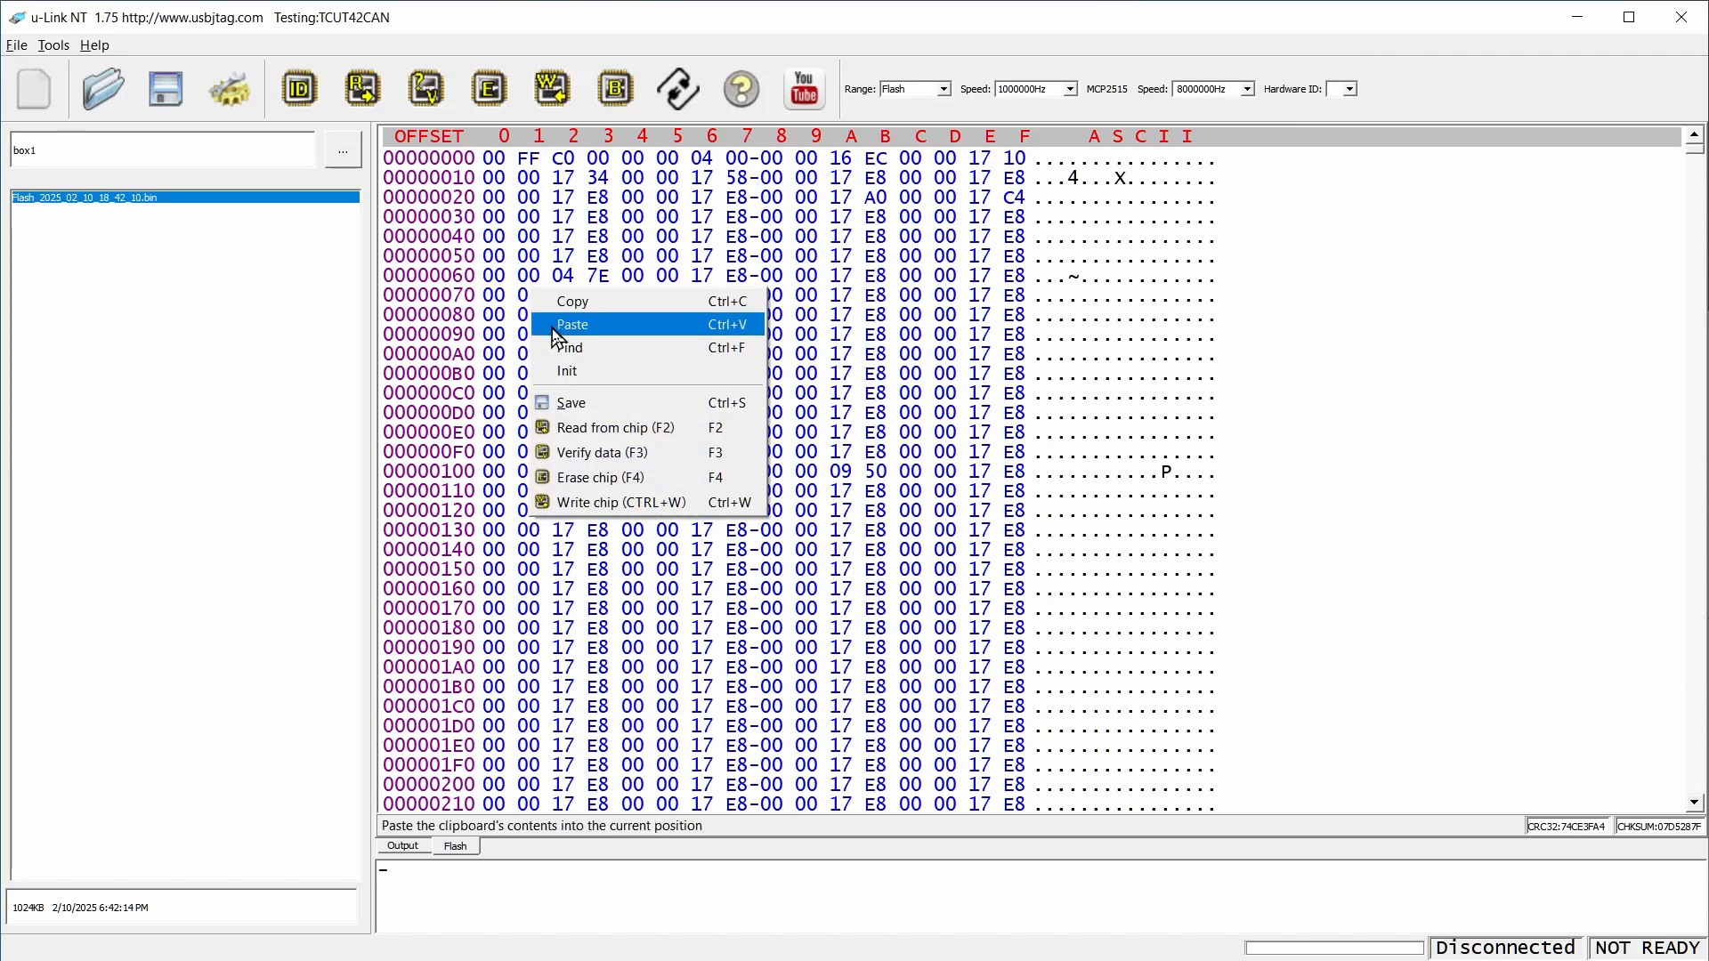
{"action": "left_click", "coordinate": [568, 371]}
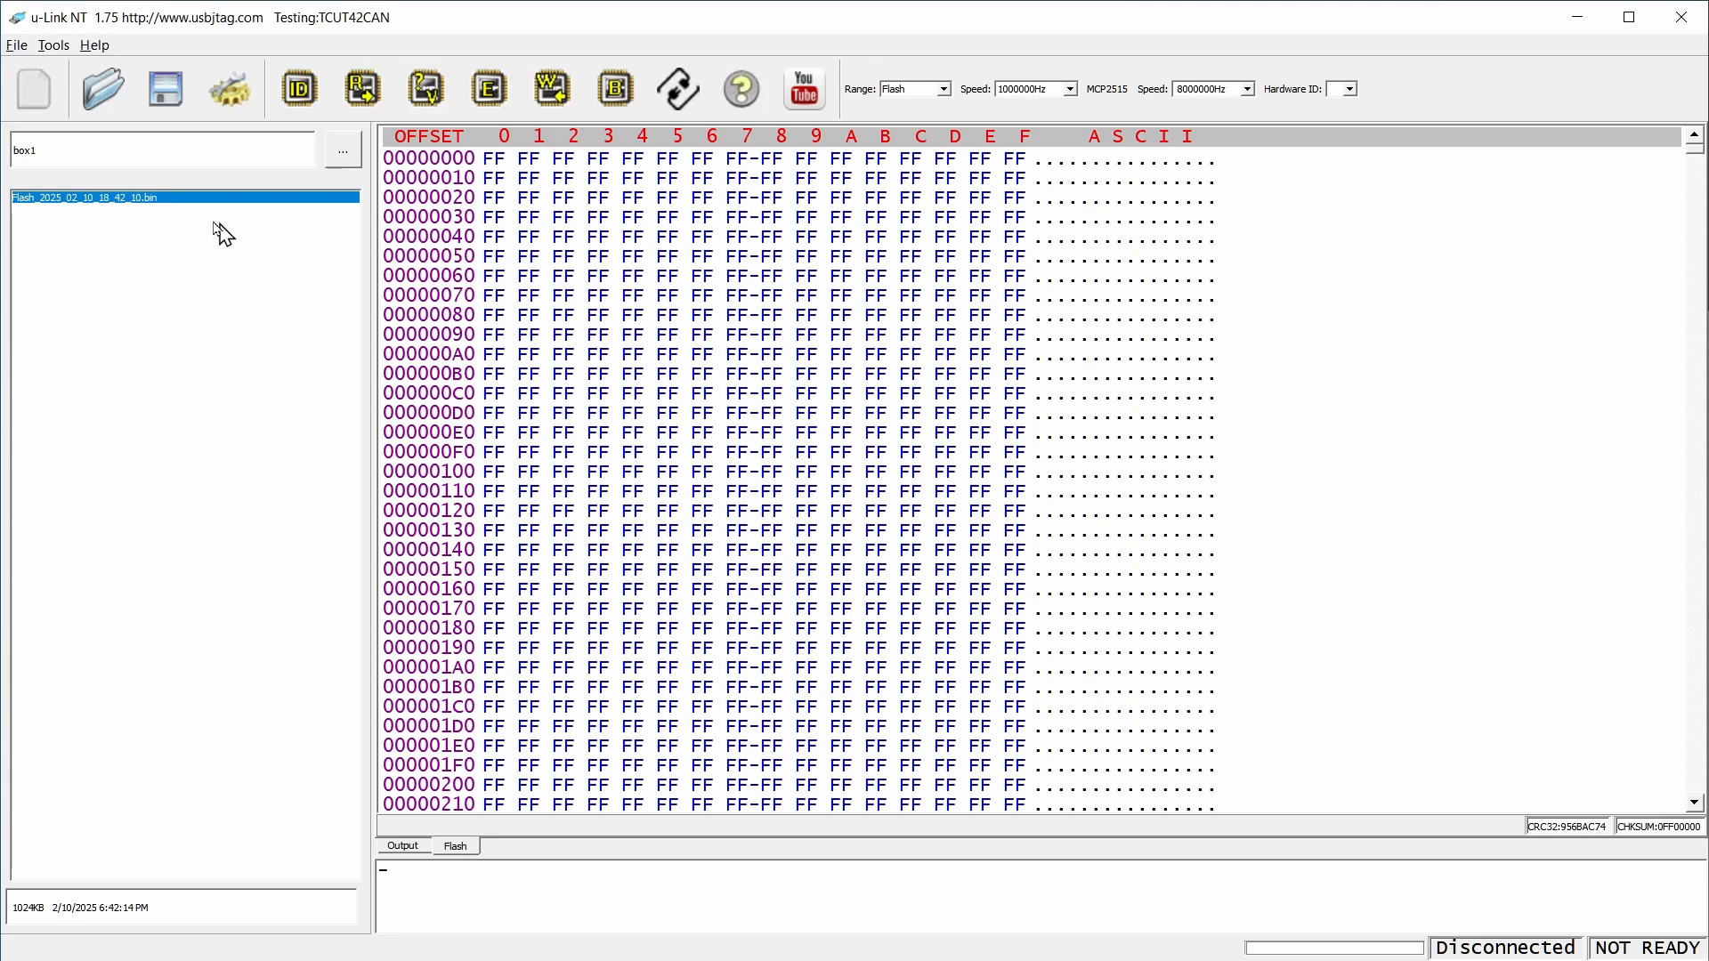
Step: Reload the flash dump directly from the folder's file list and clear the hex buffer again with Init
{"action": "double_click", "coordinate": [161, 203]}
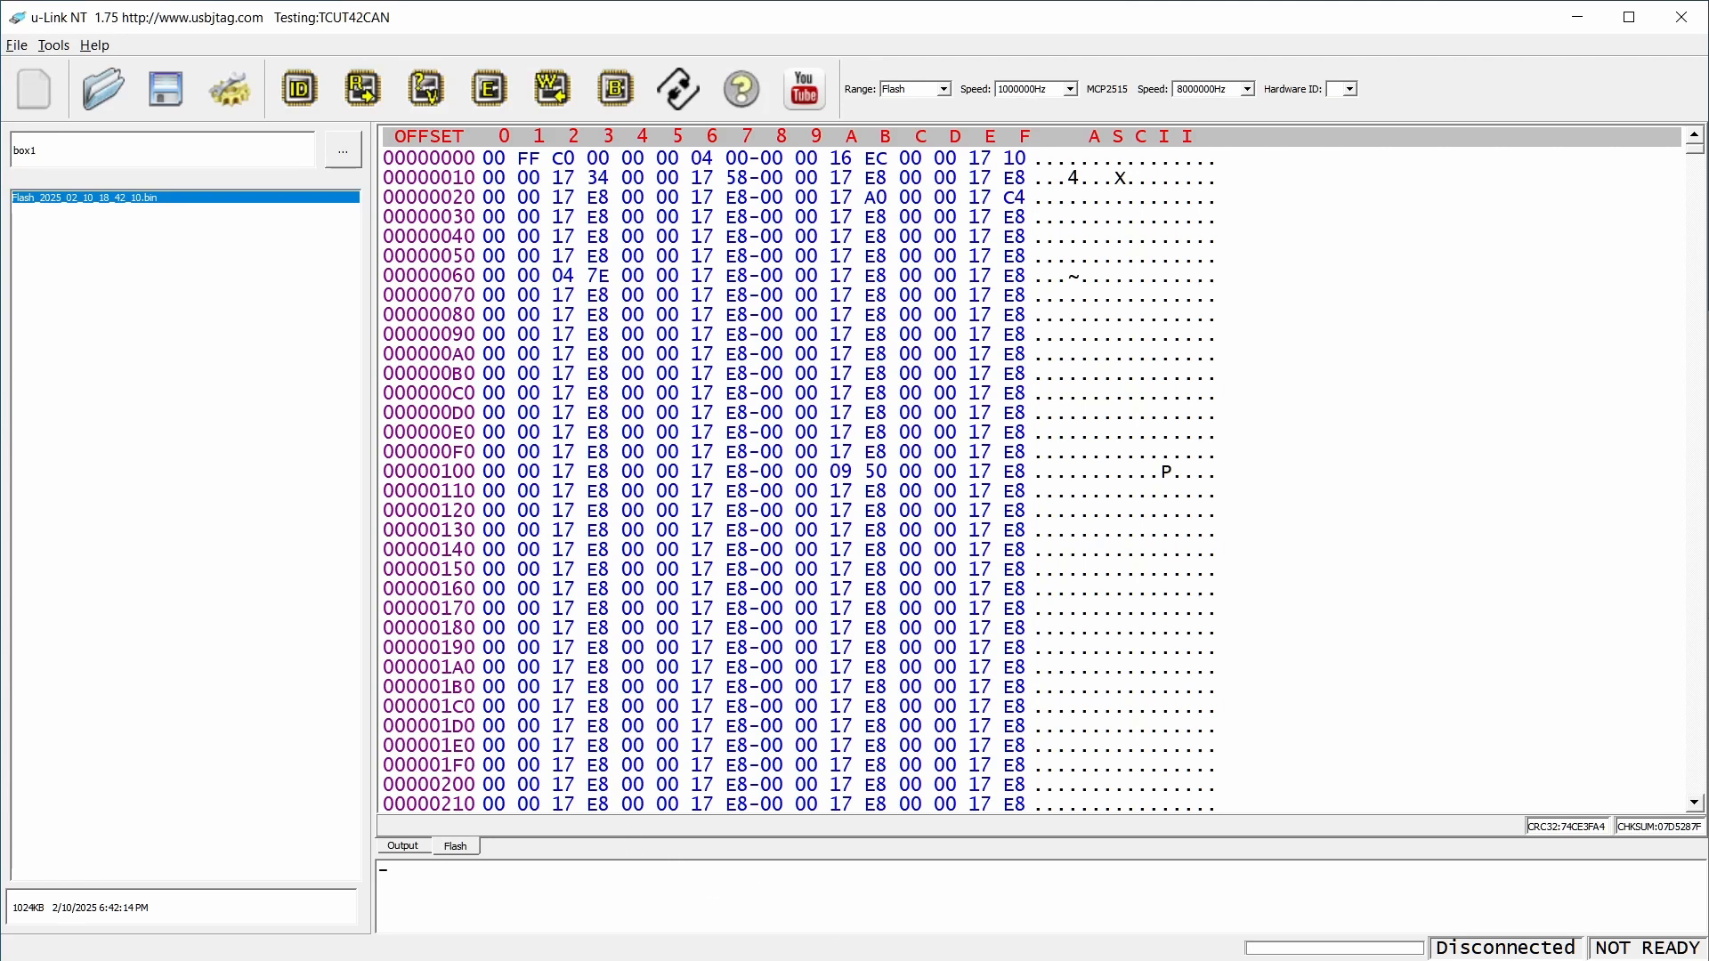
{"action": "right_click", "coordinate": [774, 415]}
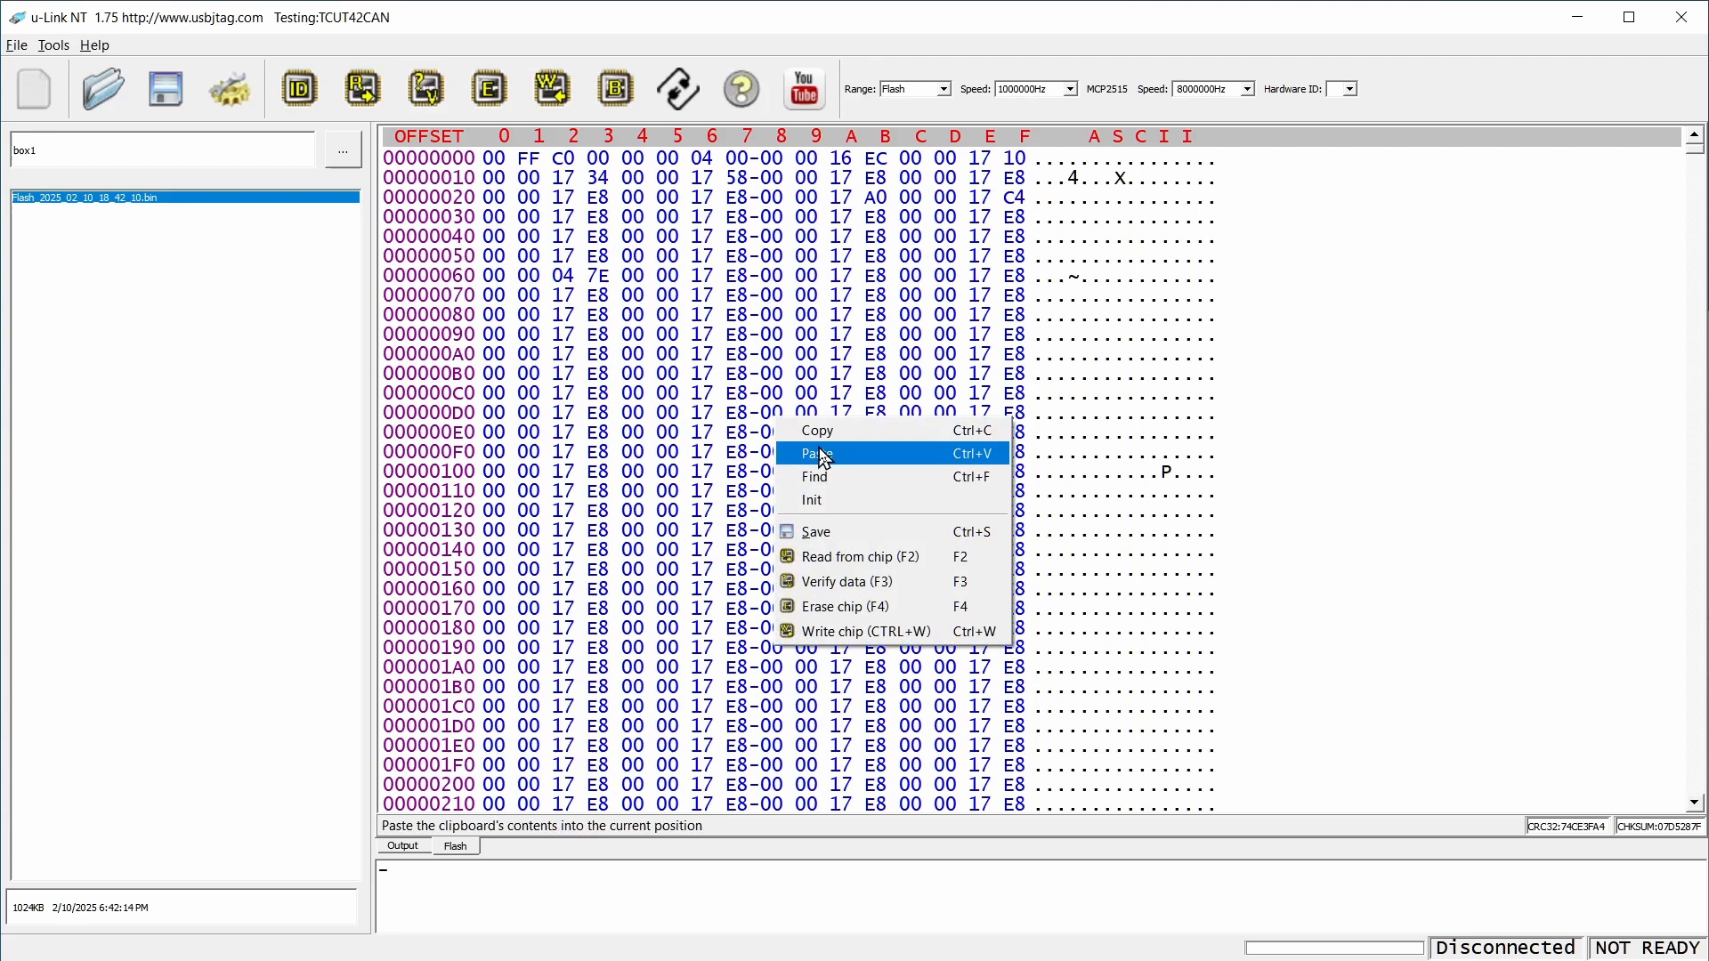
{"action": "left_click", "coordinate": [815, 497]}
Step: Load Flash_2024_07_15_21_39_23.bin into the hex editor from the T42 video folder in File Explorer
{"action": "key", "text": "alt+Tab"}
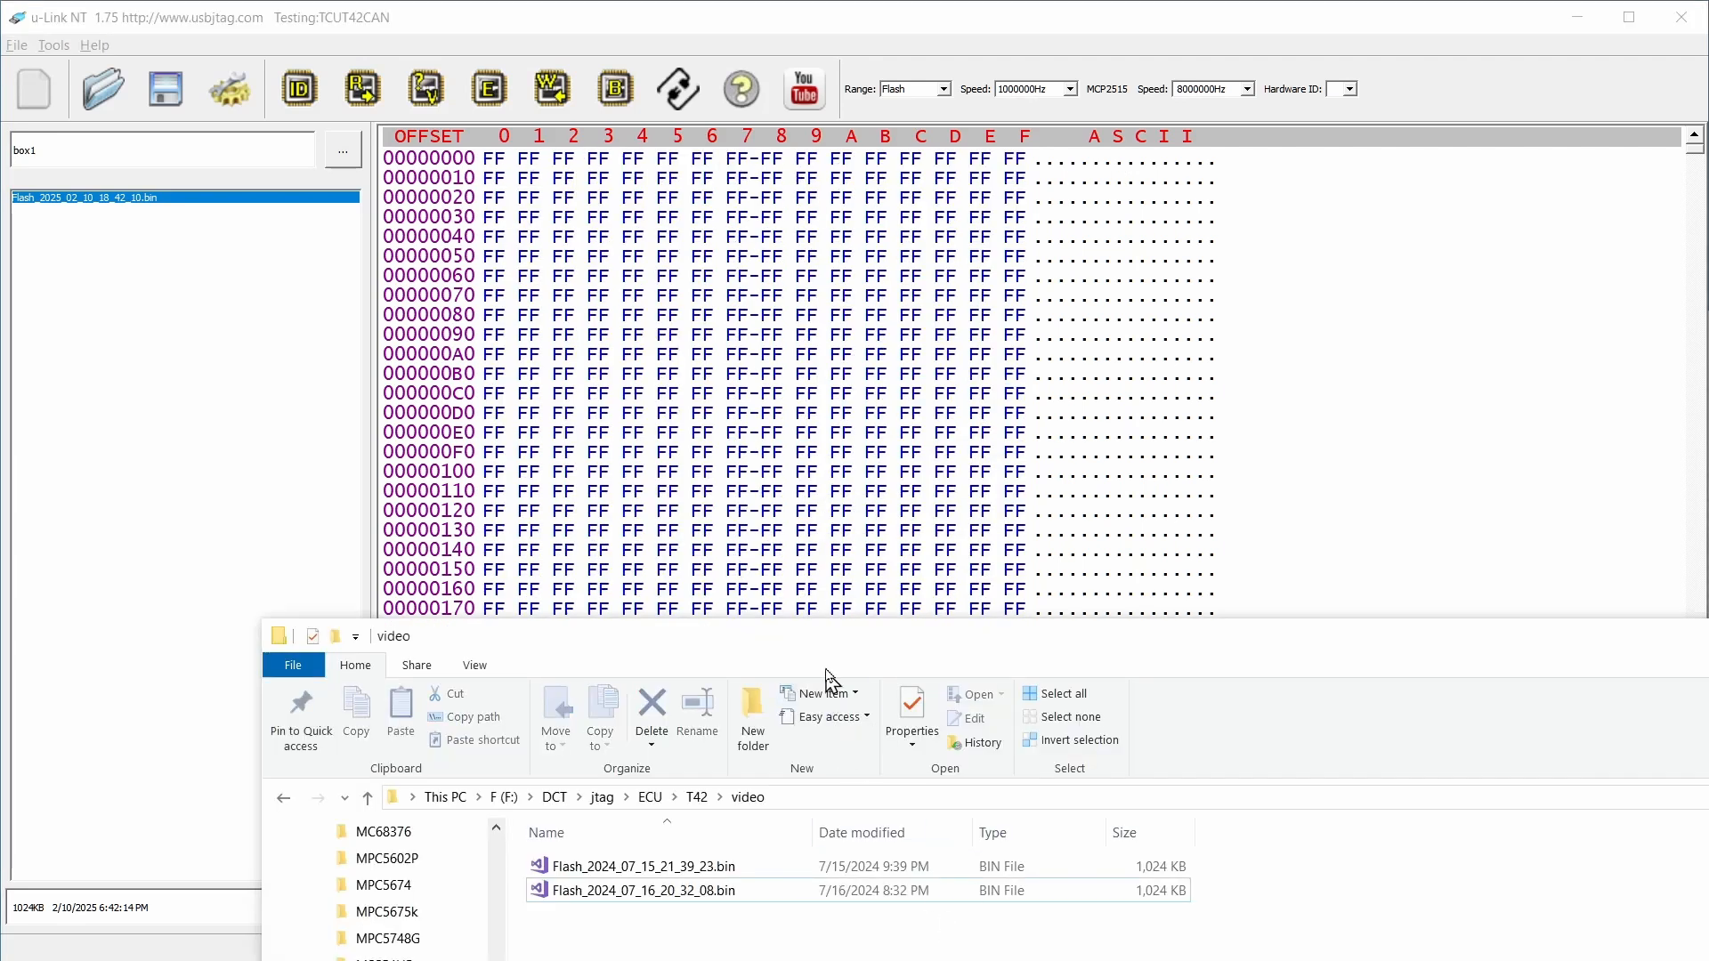
{"action": "left_click_drag", "start_coordinate": [828, 655], "coordinate": [873, 498]}
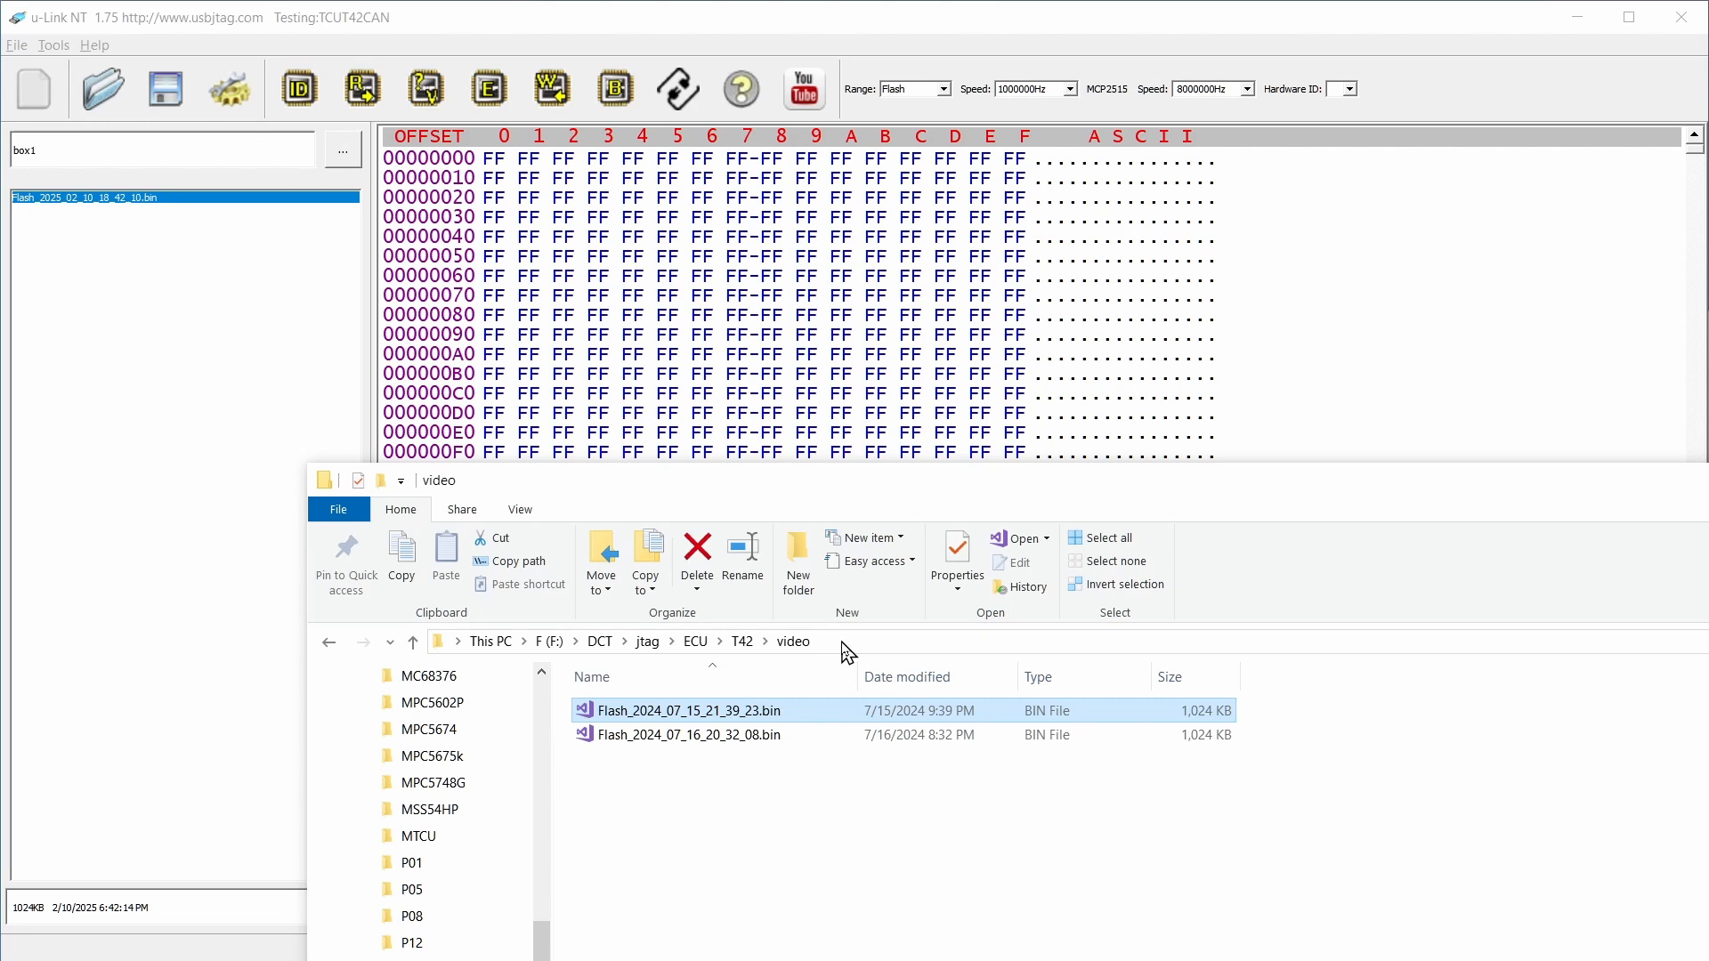
{"action": "left_click_drag", "start_coordinate": [616, 723], "coordinate": [676, 357]}
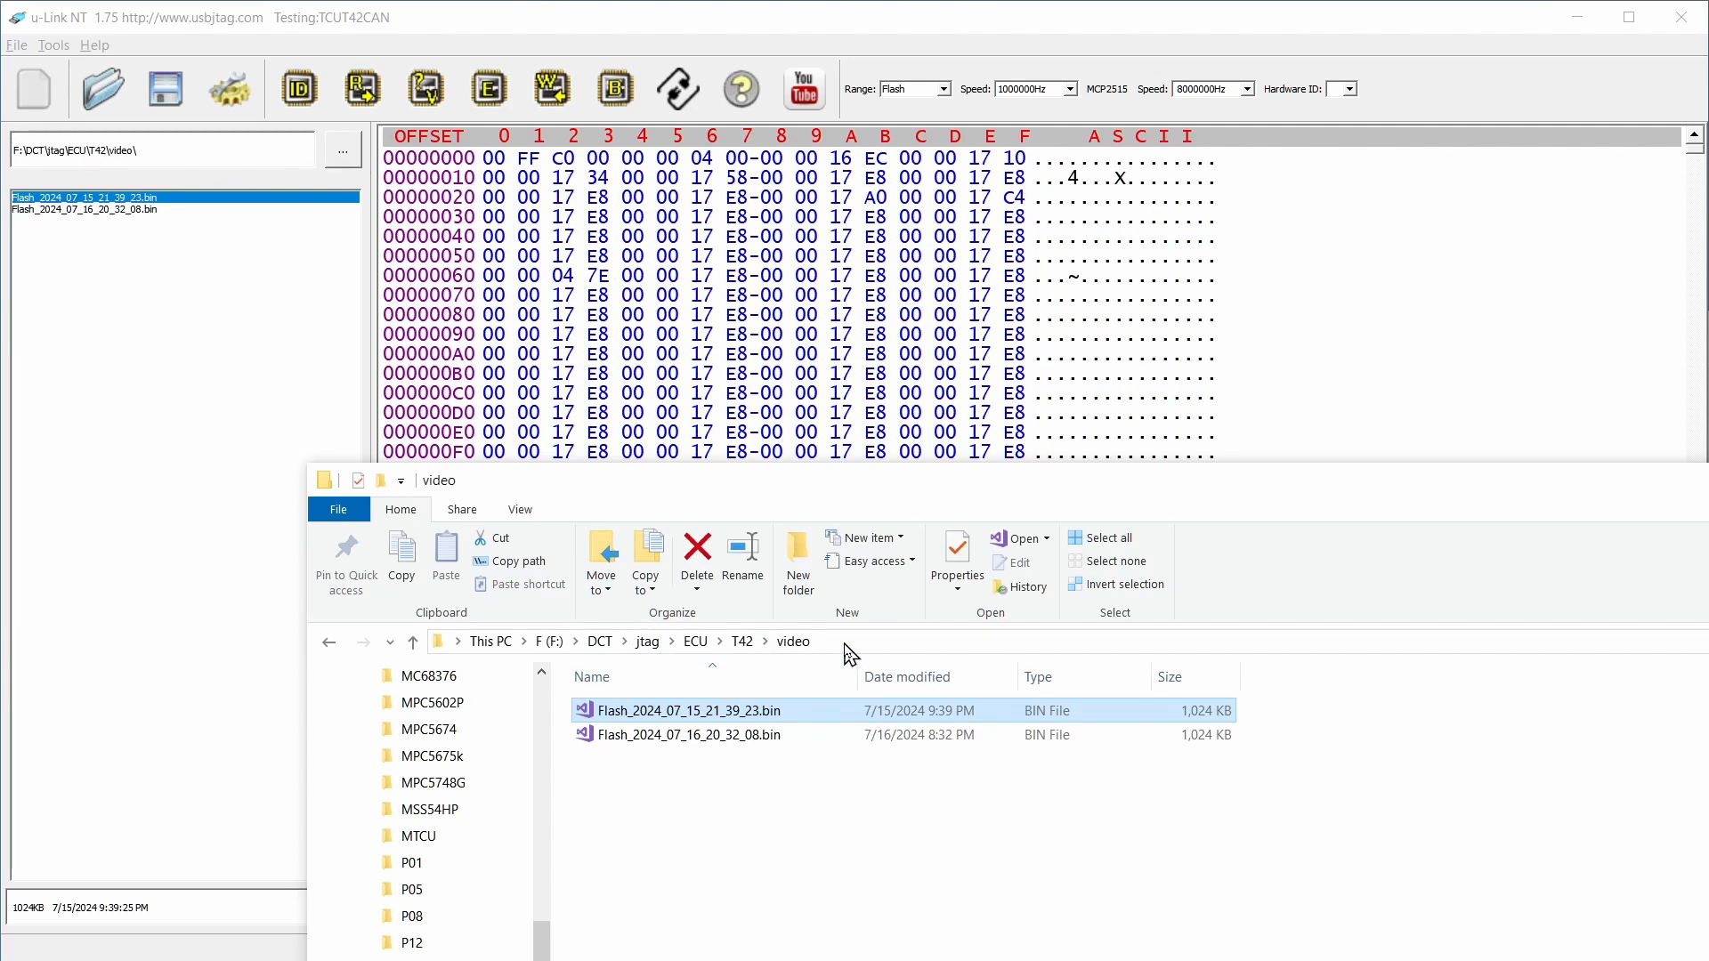
{"action": "right_click", "coordinate": [810, 356]}
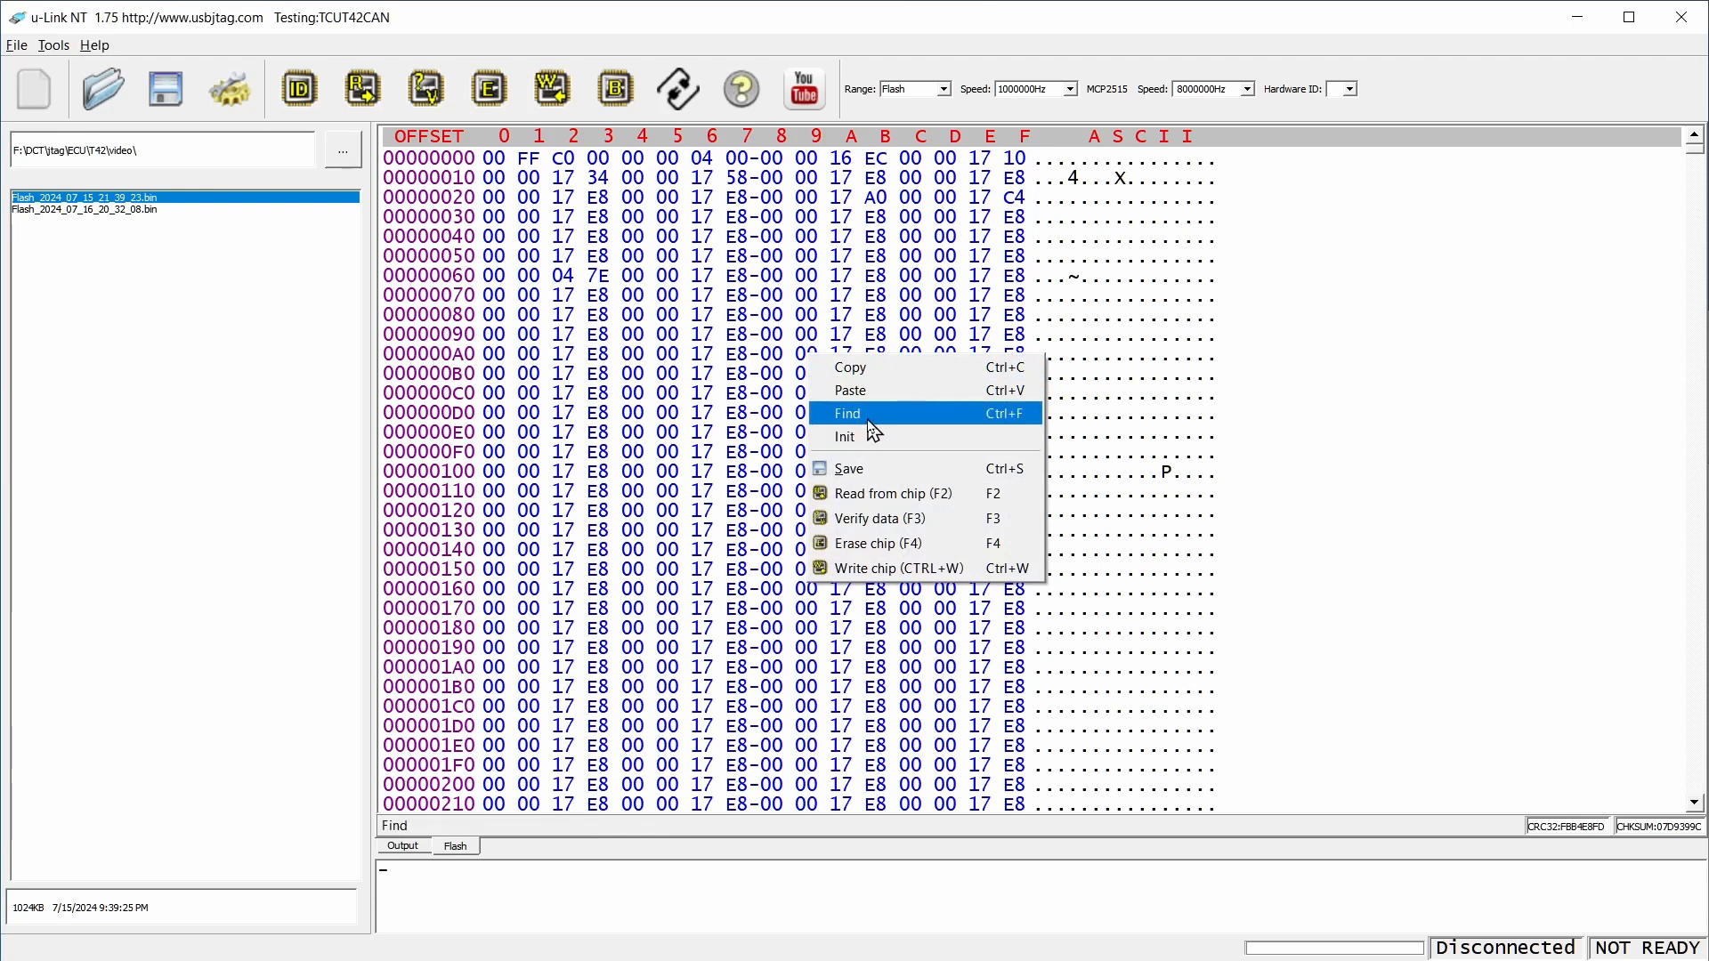
{"action": "left_click", "coordinate": [635, 399]}
{"action": "right_click", "coordinate": [639, 399]}
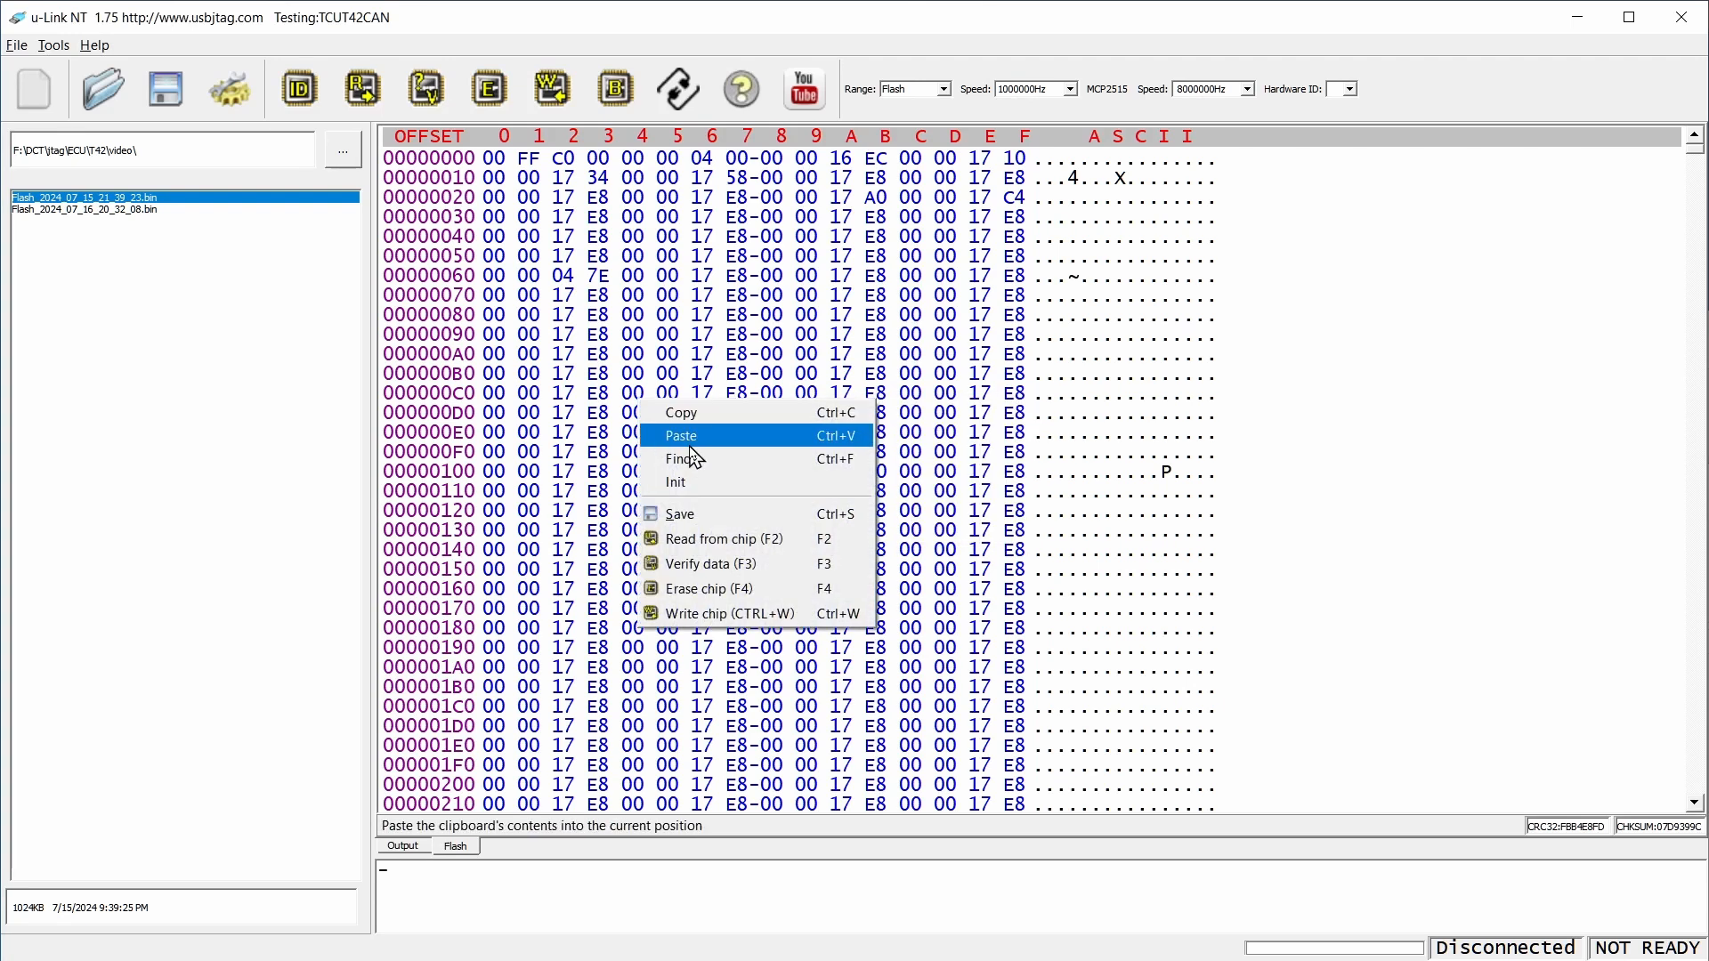
{"action": "left_click", "coordinate": [526, 376]}
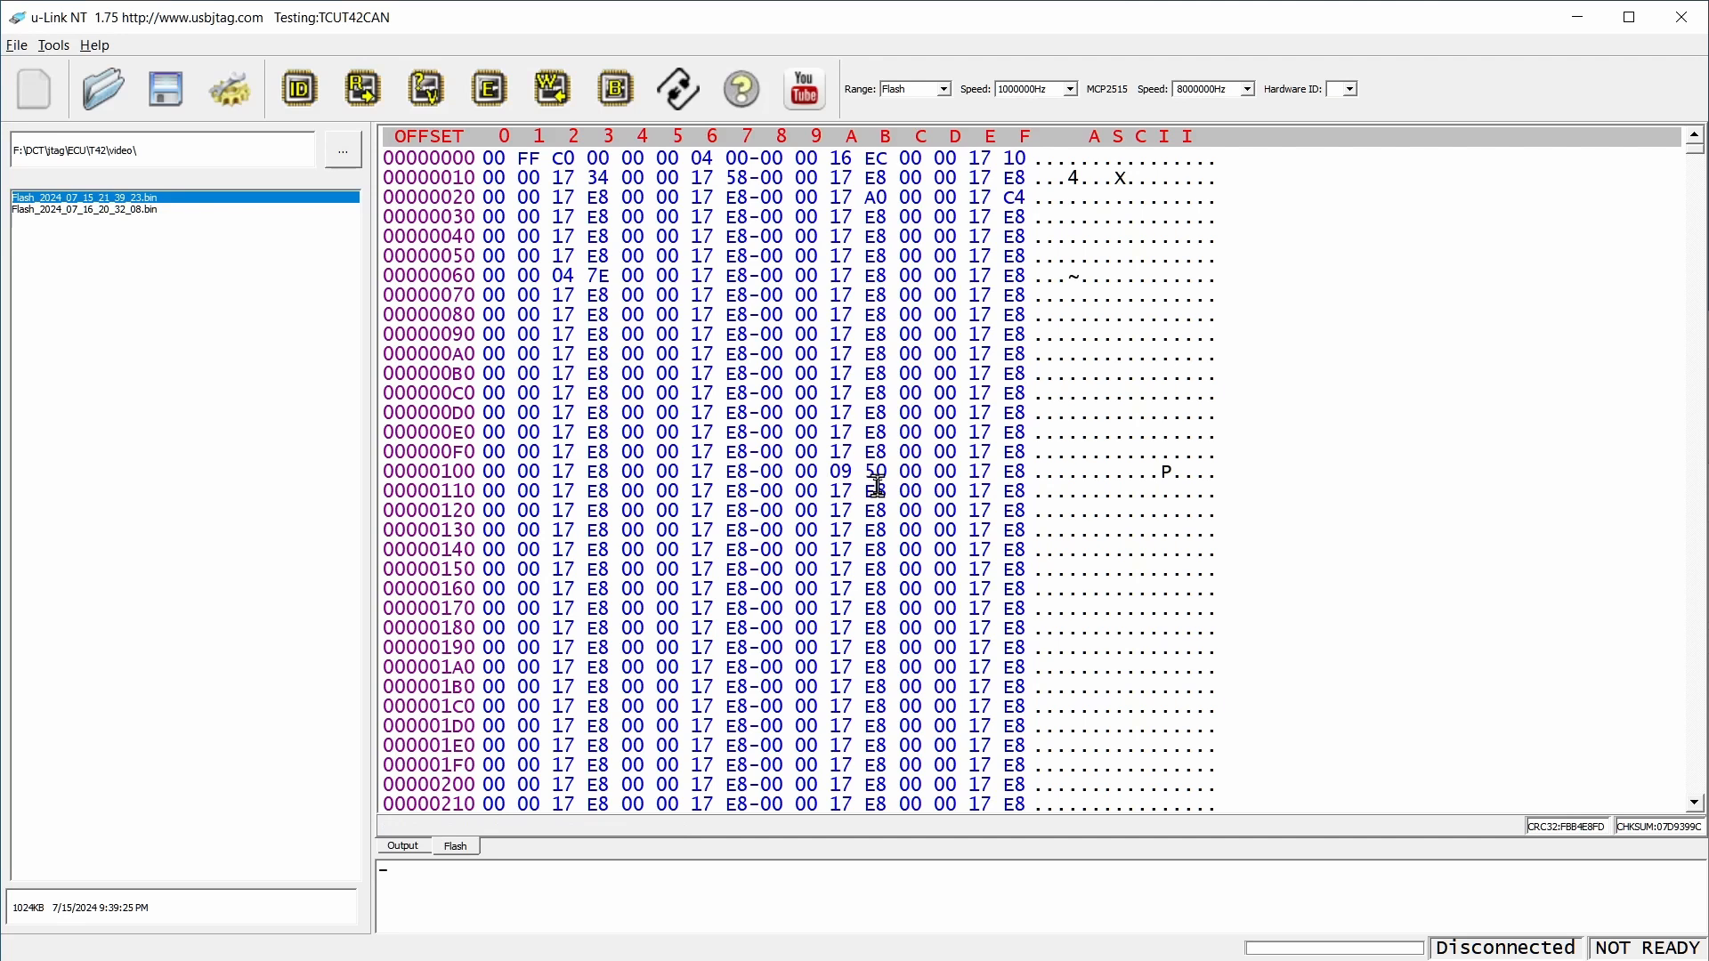
Step: Search the flash data for the hex bytes 17 E8 and step through the following matches
{"action": "key", "text": "ctrl+f"}
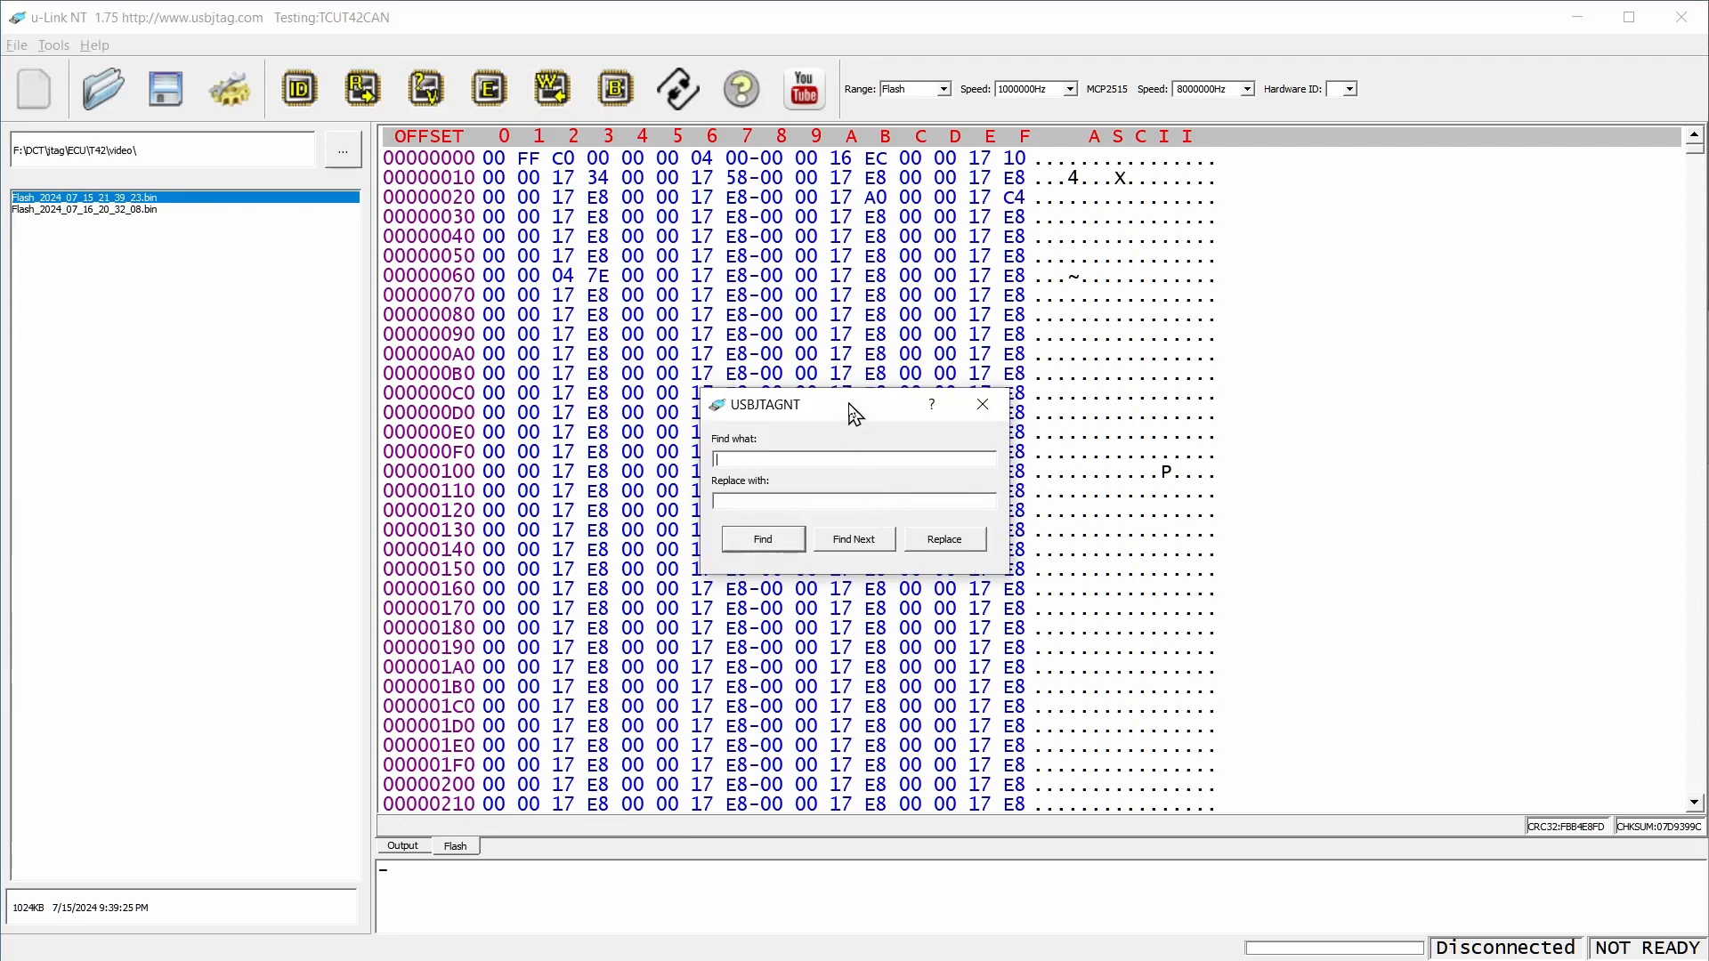
{"action": "left_click_drag", "start_coordinate": [855, 413], "coordinate": [1163, 533]}
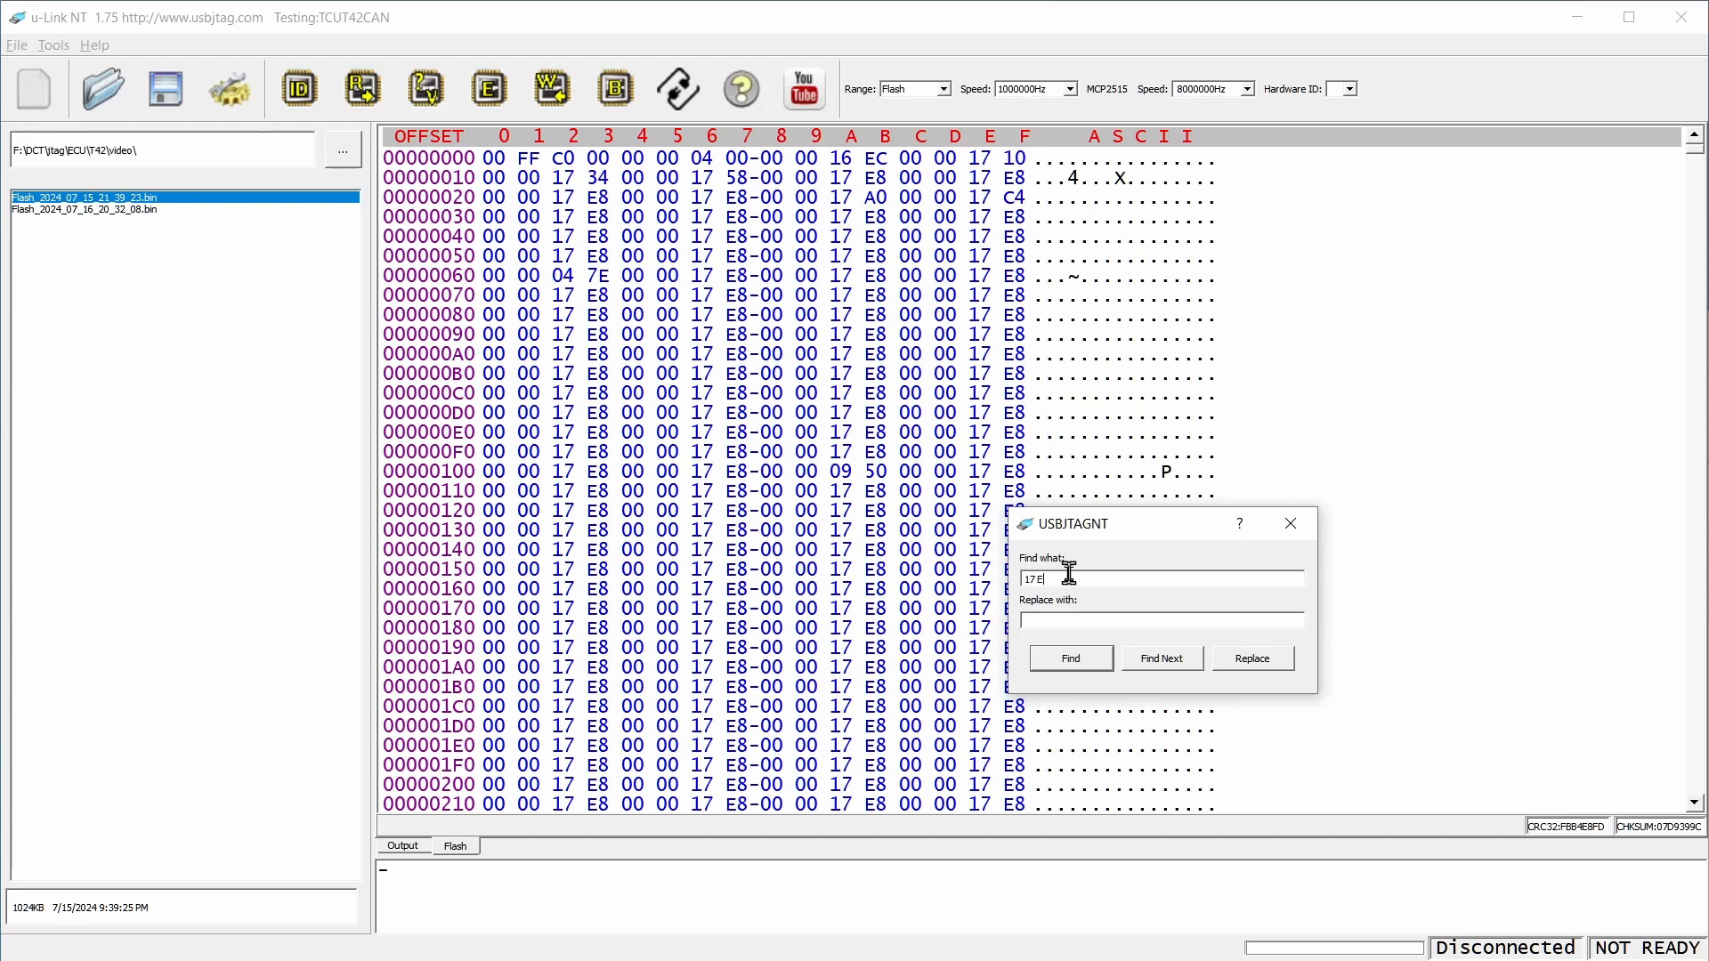
{"action": "left_click", "coordinate": [1071, 659]}
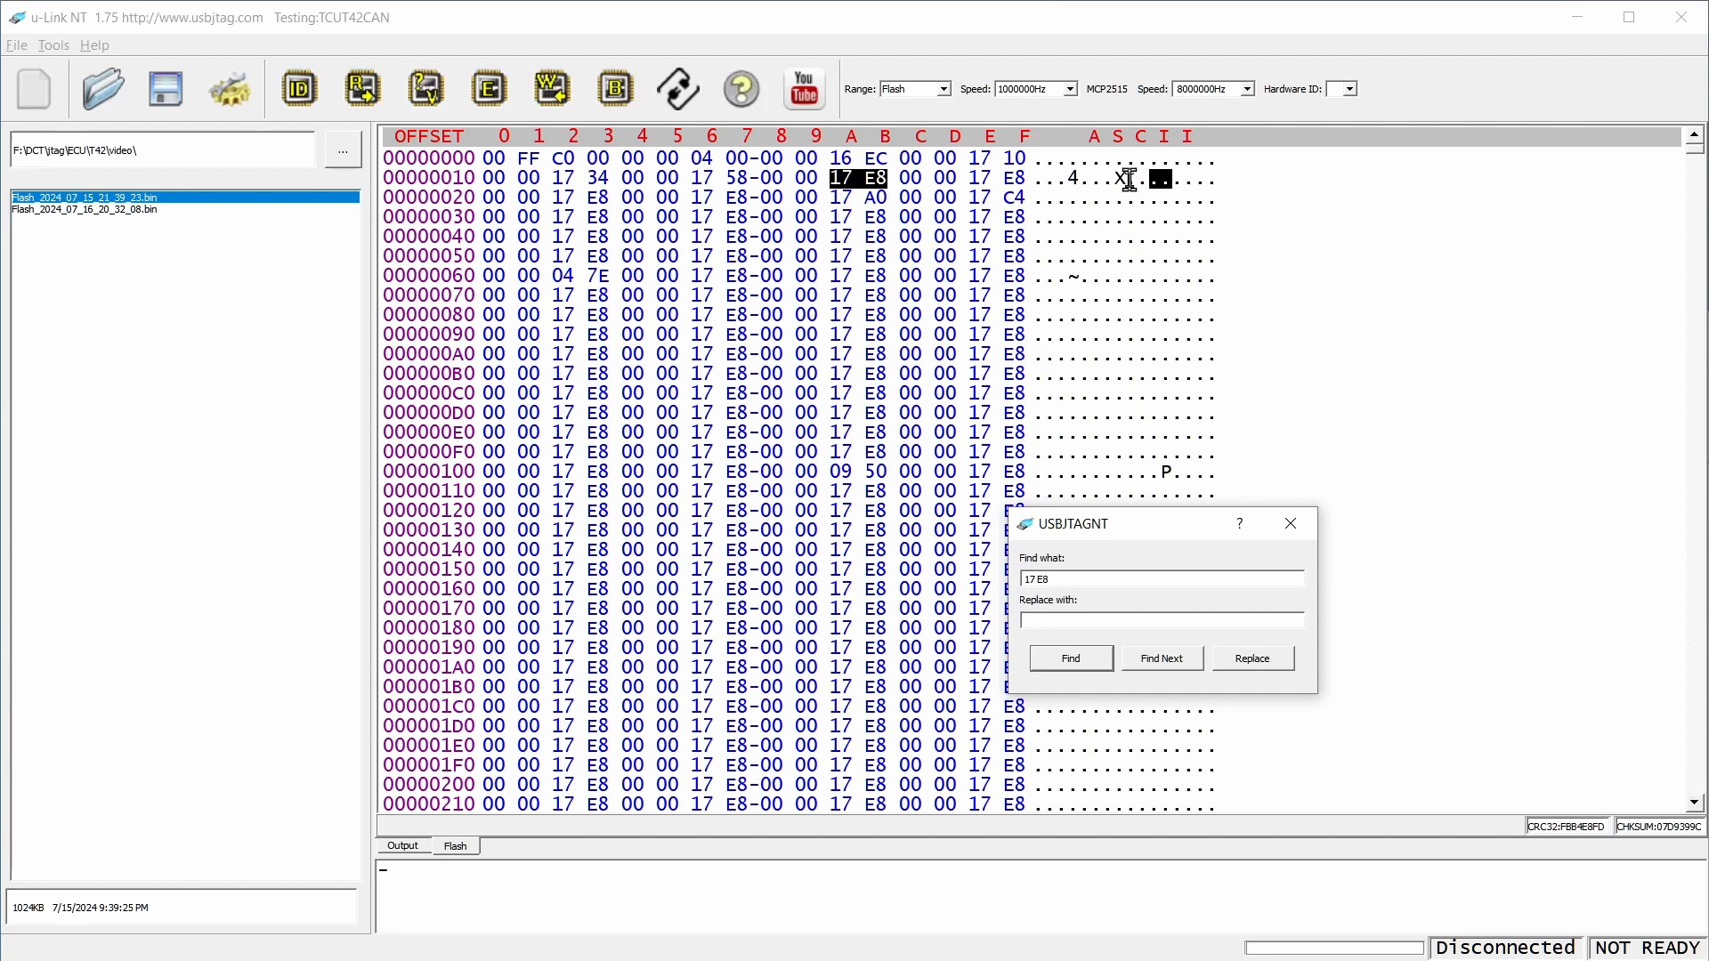
{"action": "left_click", "coordinate": [1073, 663]}
{"action": "left_click", "coordinate": [1157, 659]}
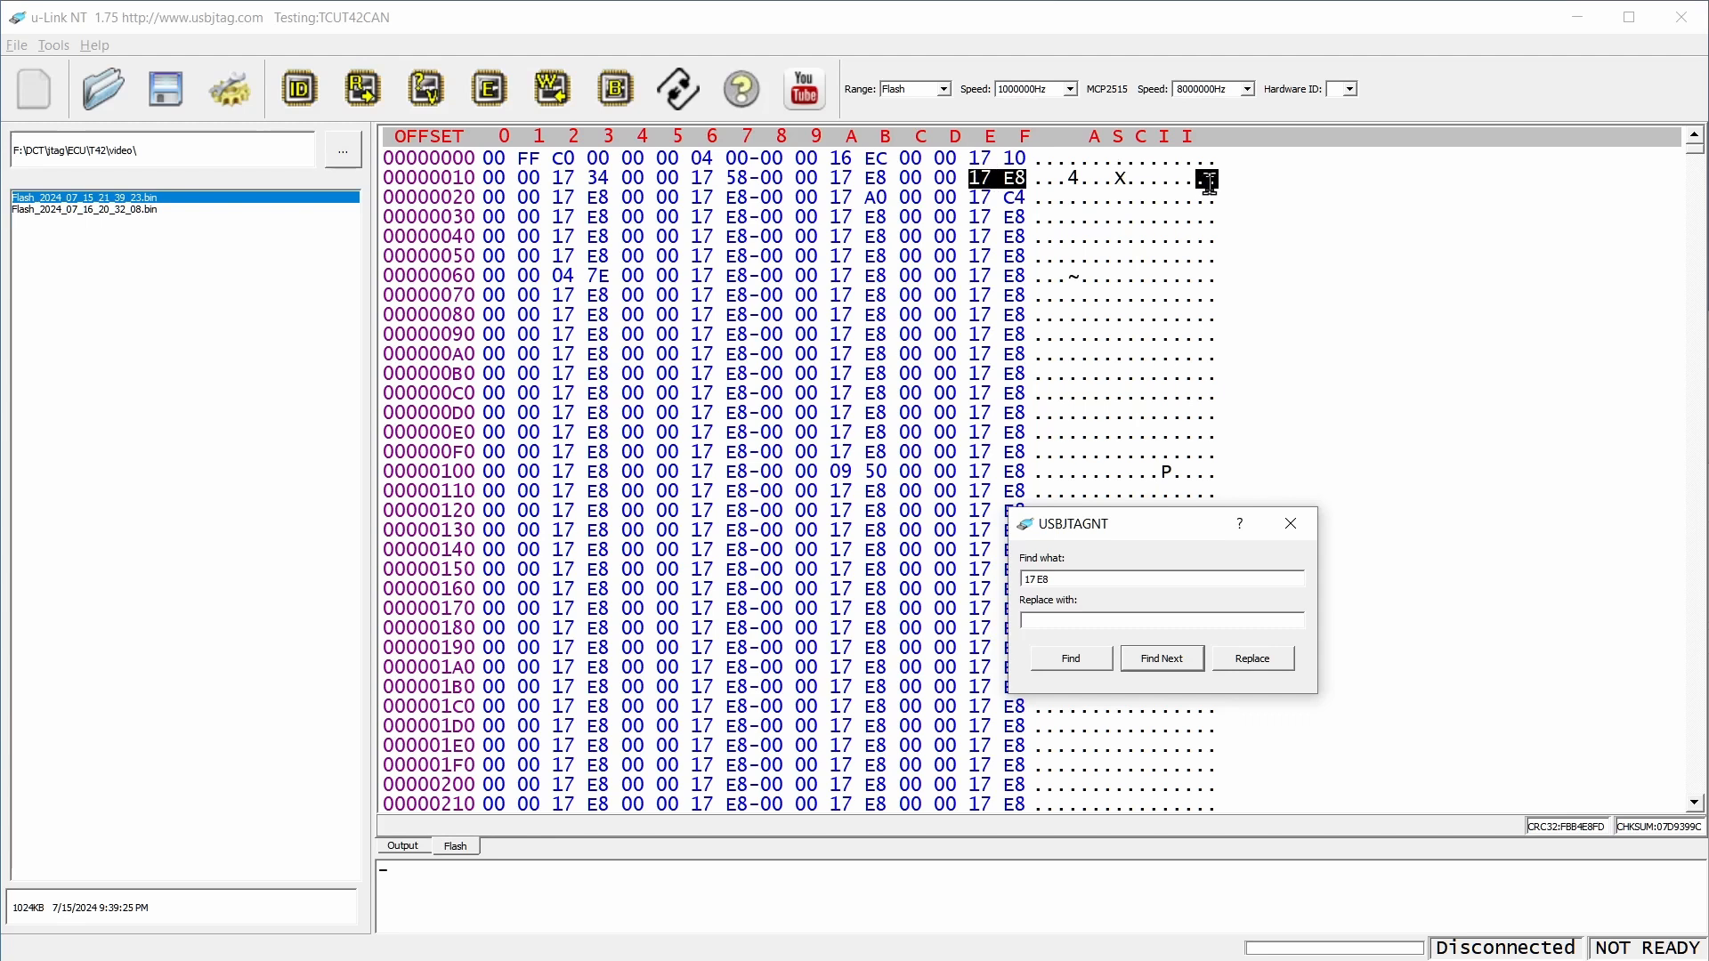
{"action": "left_click", "coordinate": [1170, 662]}
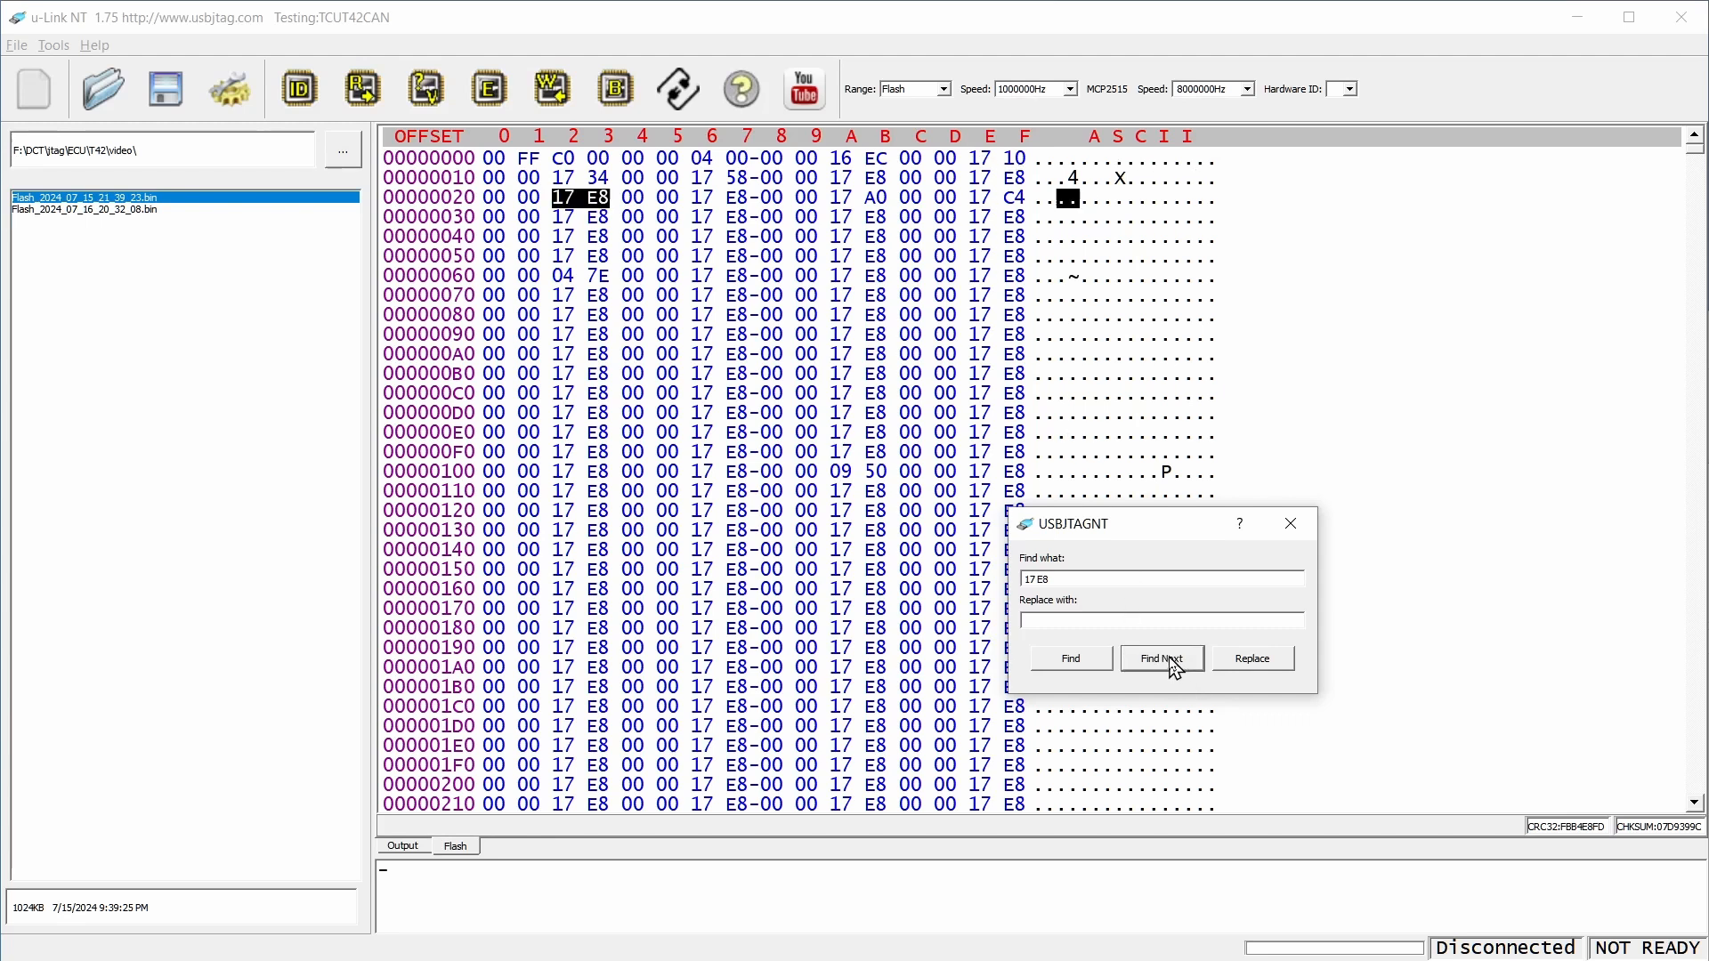
{"action": "left_click", "coordinate": [1172, 663]}
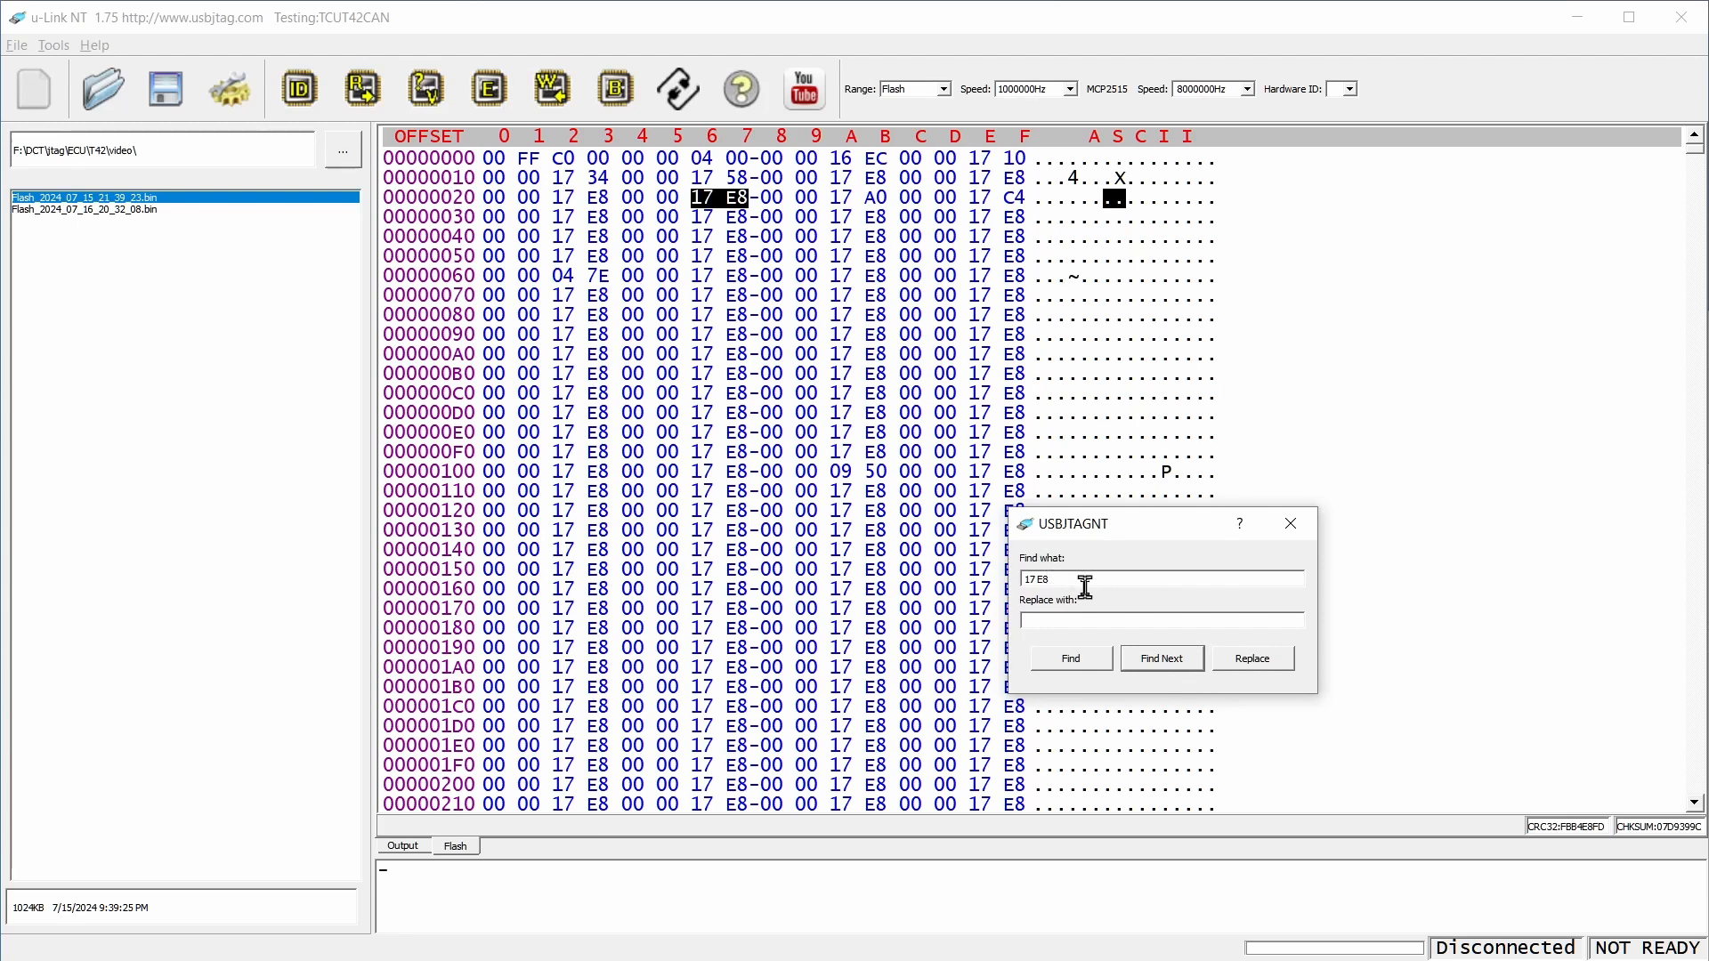
Step: Search the flash data for the ASCII text 1G and move the find window clear of the text column
{"action": "left_click_drag", "start_coordinate": [1085, 587], "coordinate": [1006, 569]}
{"action": "left_click", "coordinate": [1086, 668]}
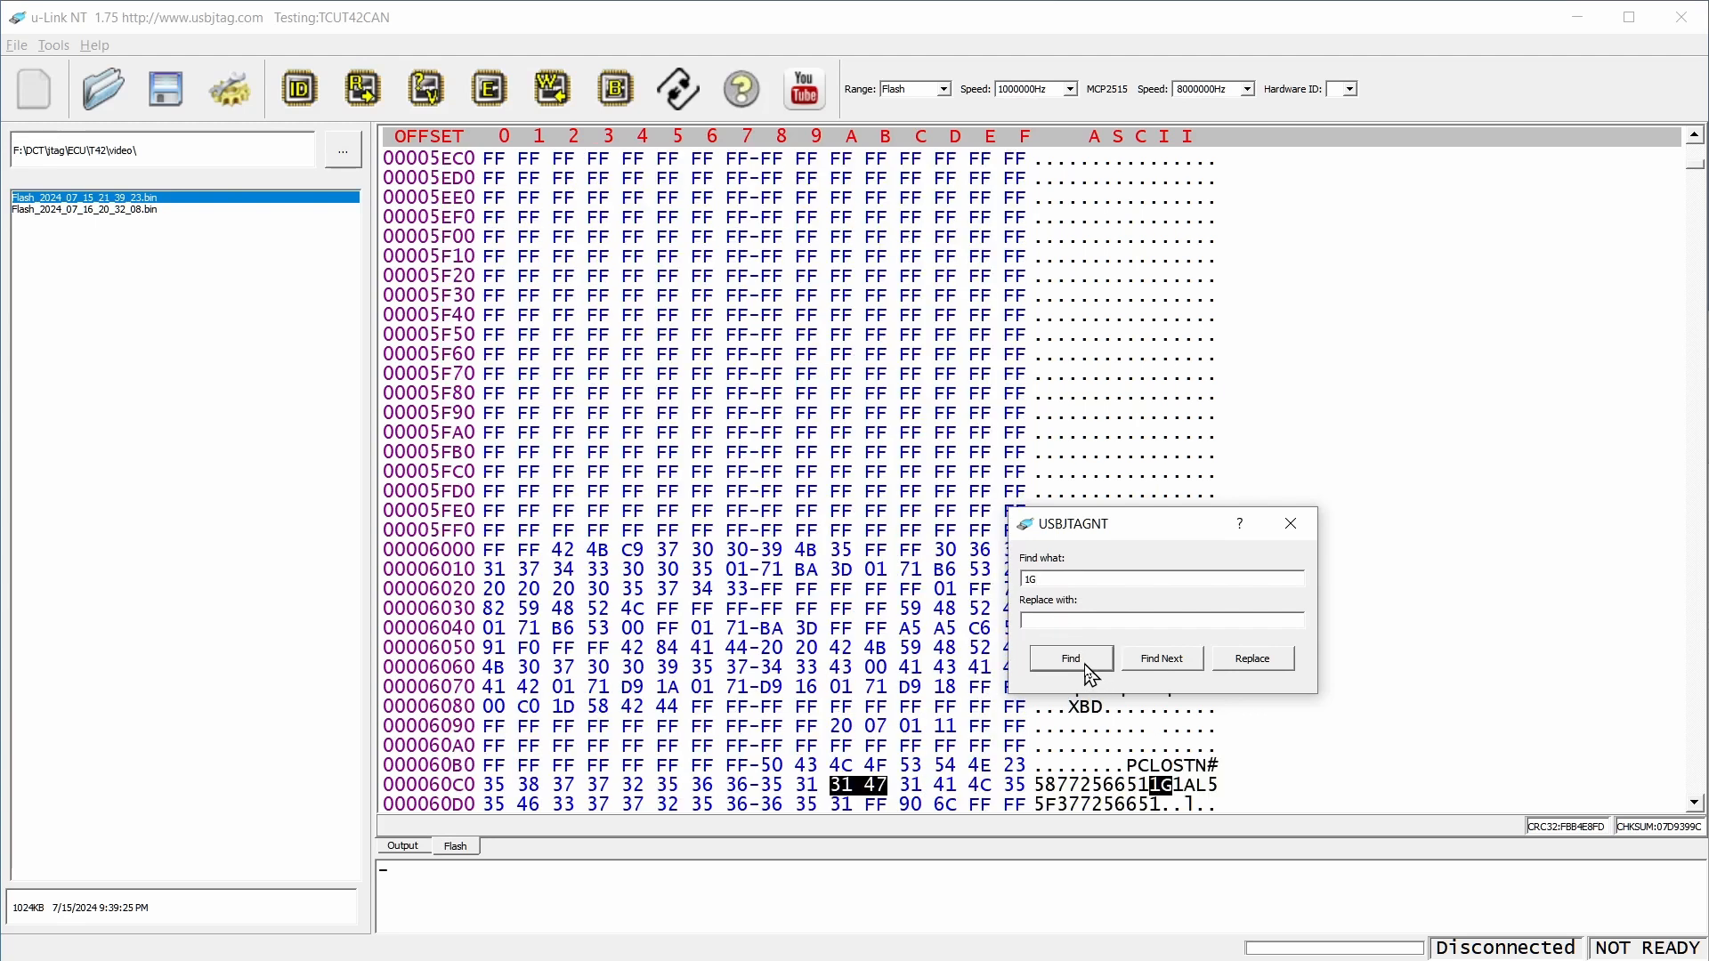
{"action": "scroll", "coordinate": [843, 285], "scroll_direction": "down", "scroll_amount": 3}
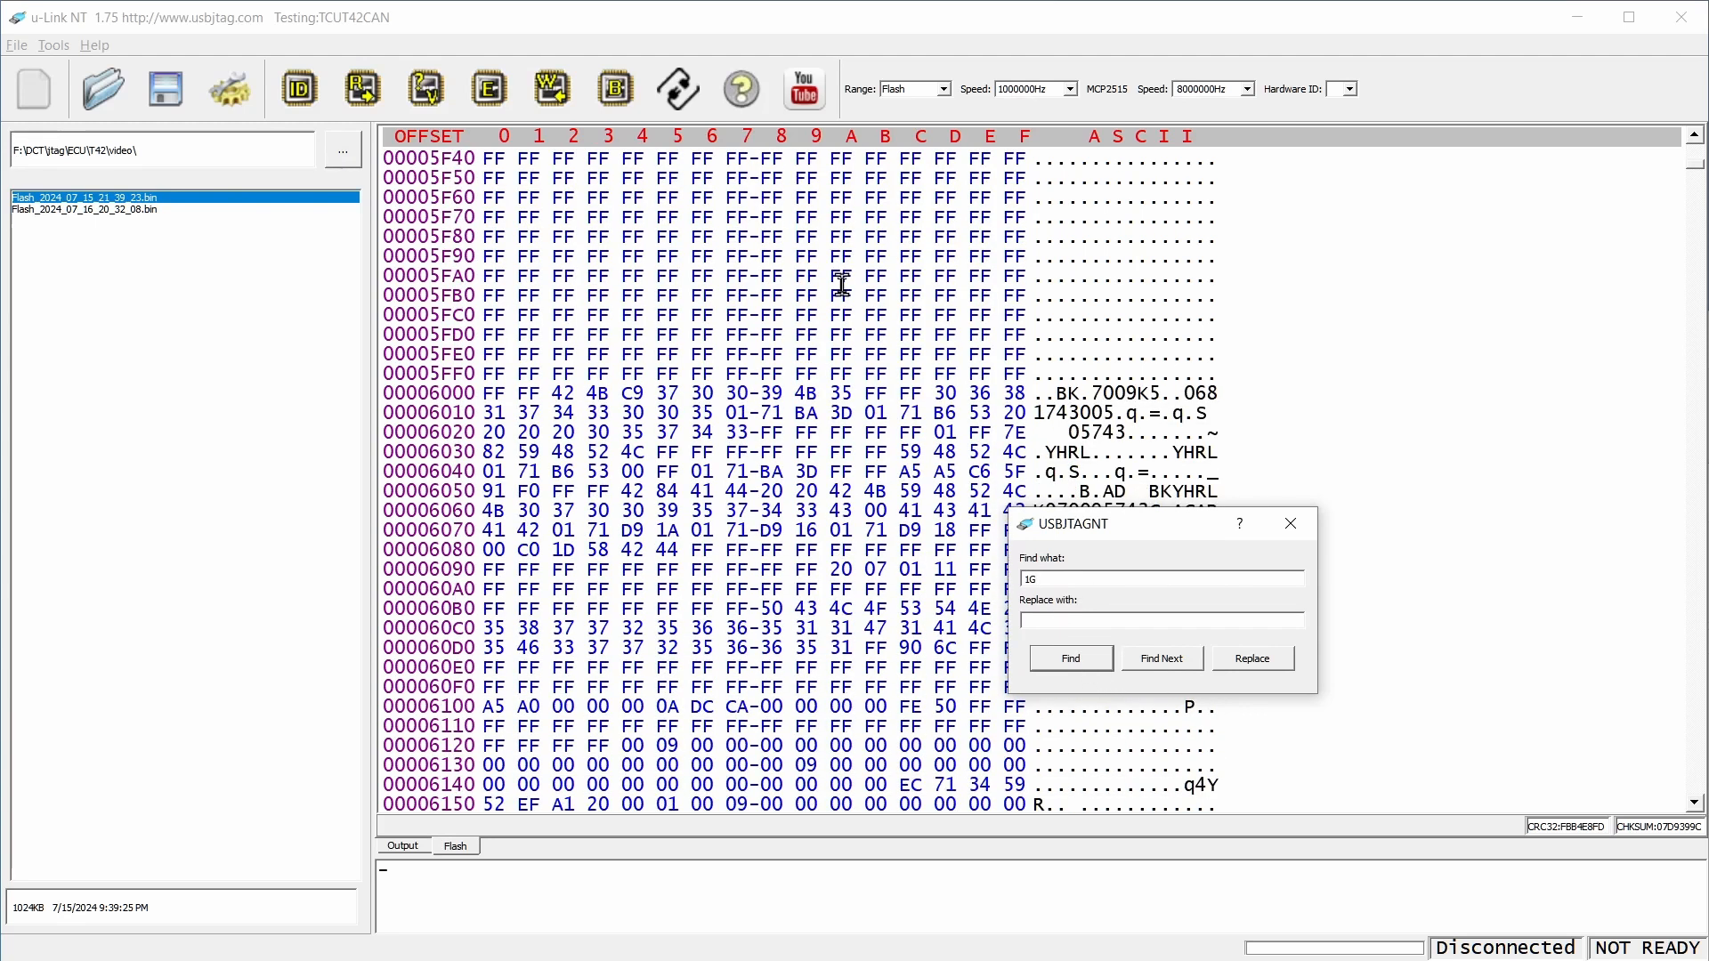
{"action": "scroll", "coordinate": [842, 285], "scroll_direction": "down", "scroll_amount": 2}
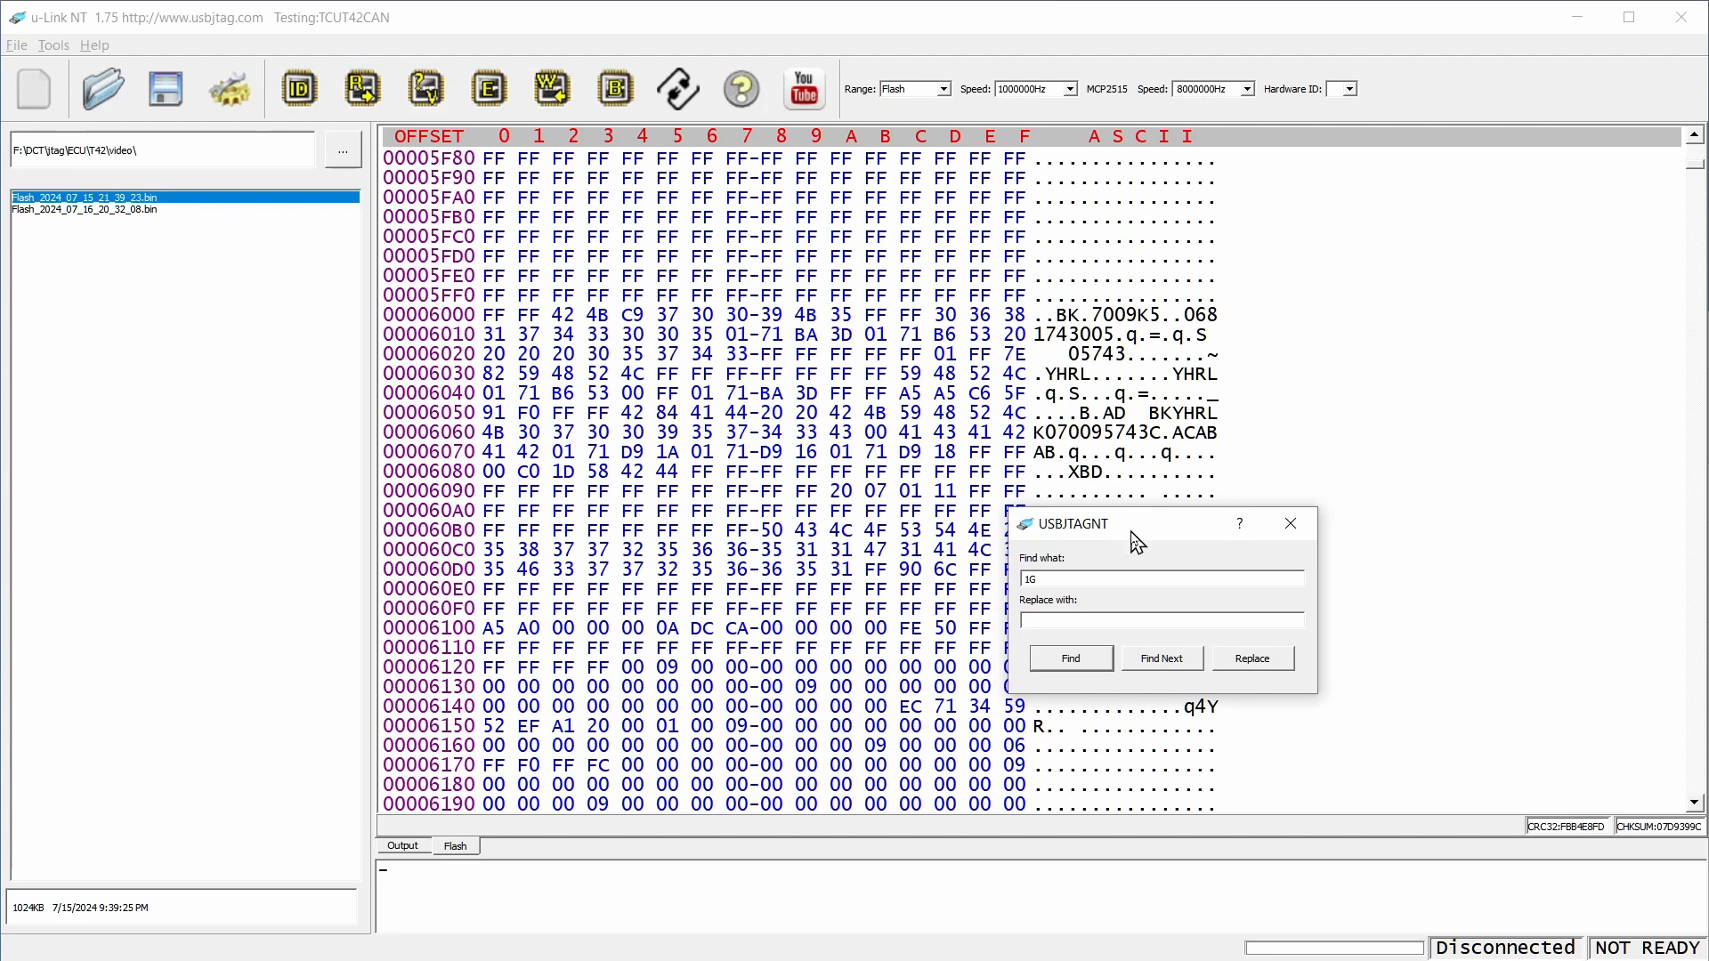
{"action": "left_click_drag", "start_coordinate": [1136, 541], "coordinate": [1494, 233]}
{"action": "left_click", "coordinate": [1428, 352]}
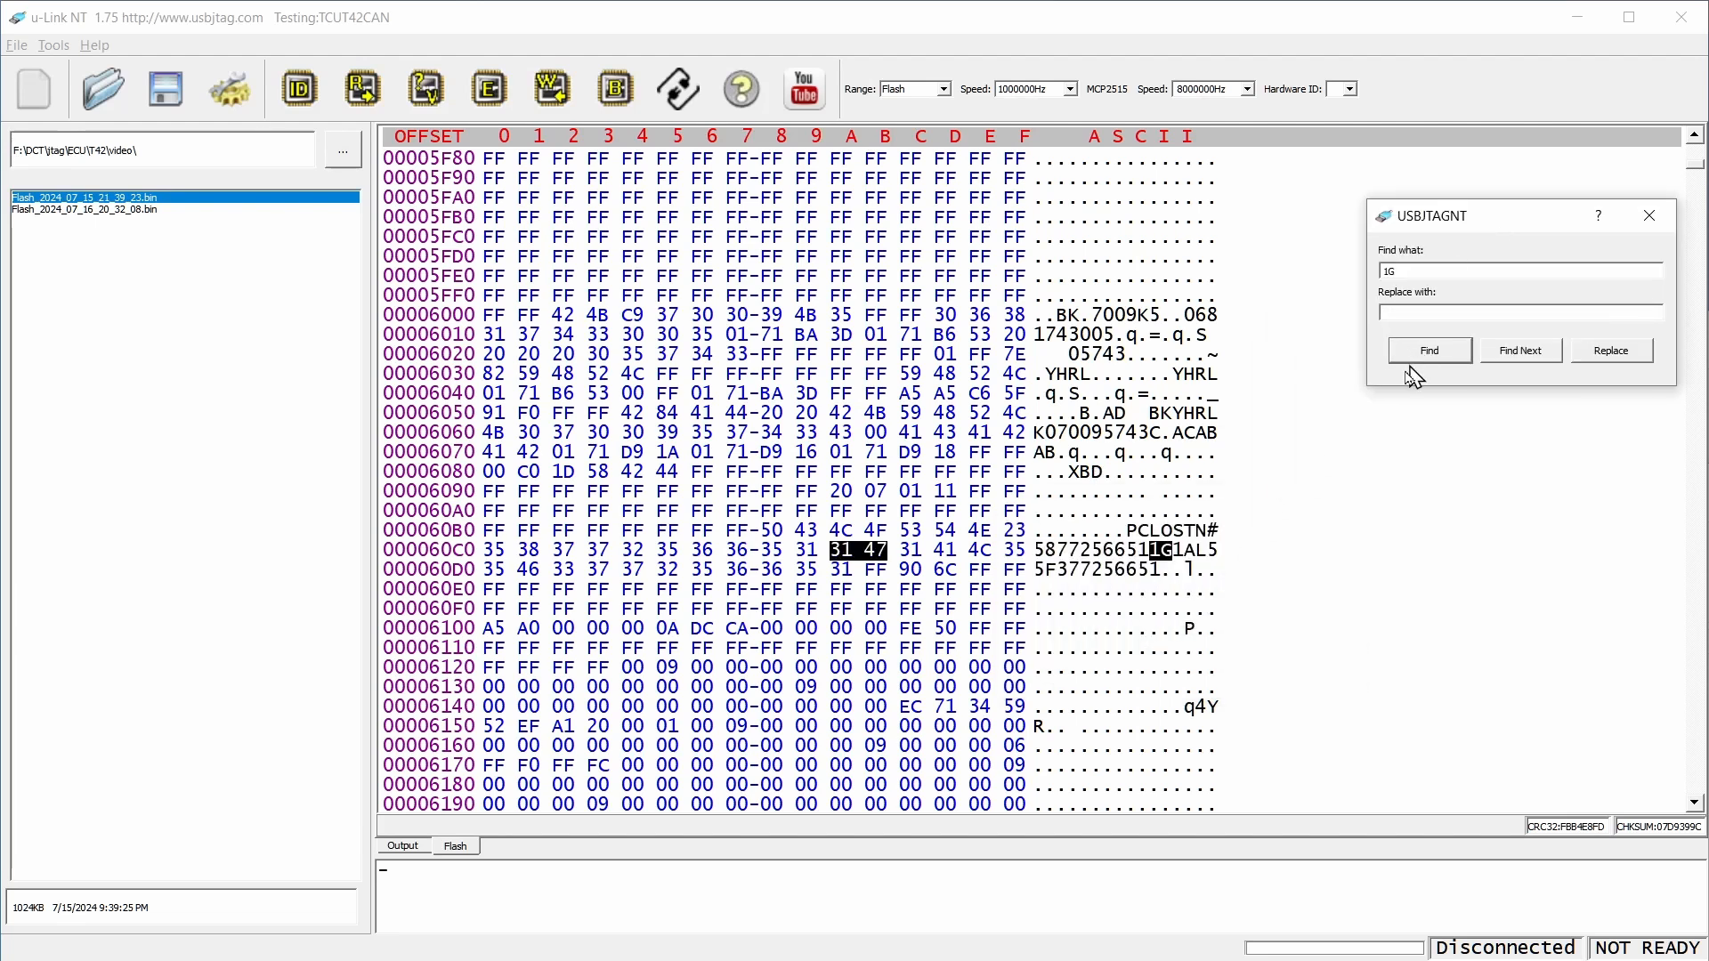
Step: Select the 17-character VIN in the ASCII column, starting at offset 000060CA
{"action": "left_click", "coordinate": [1144, 571]}
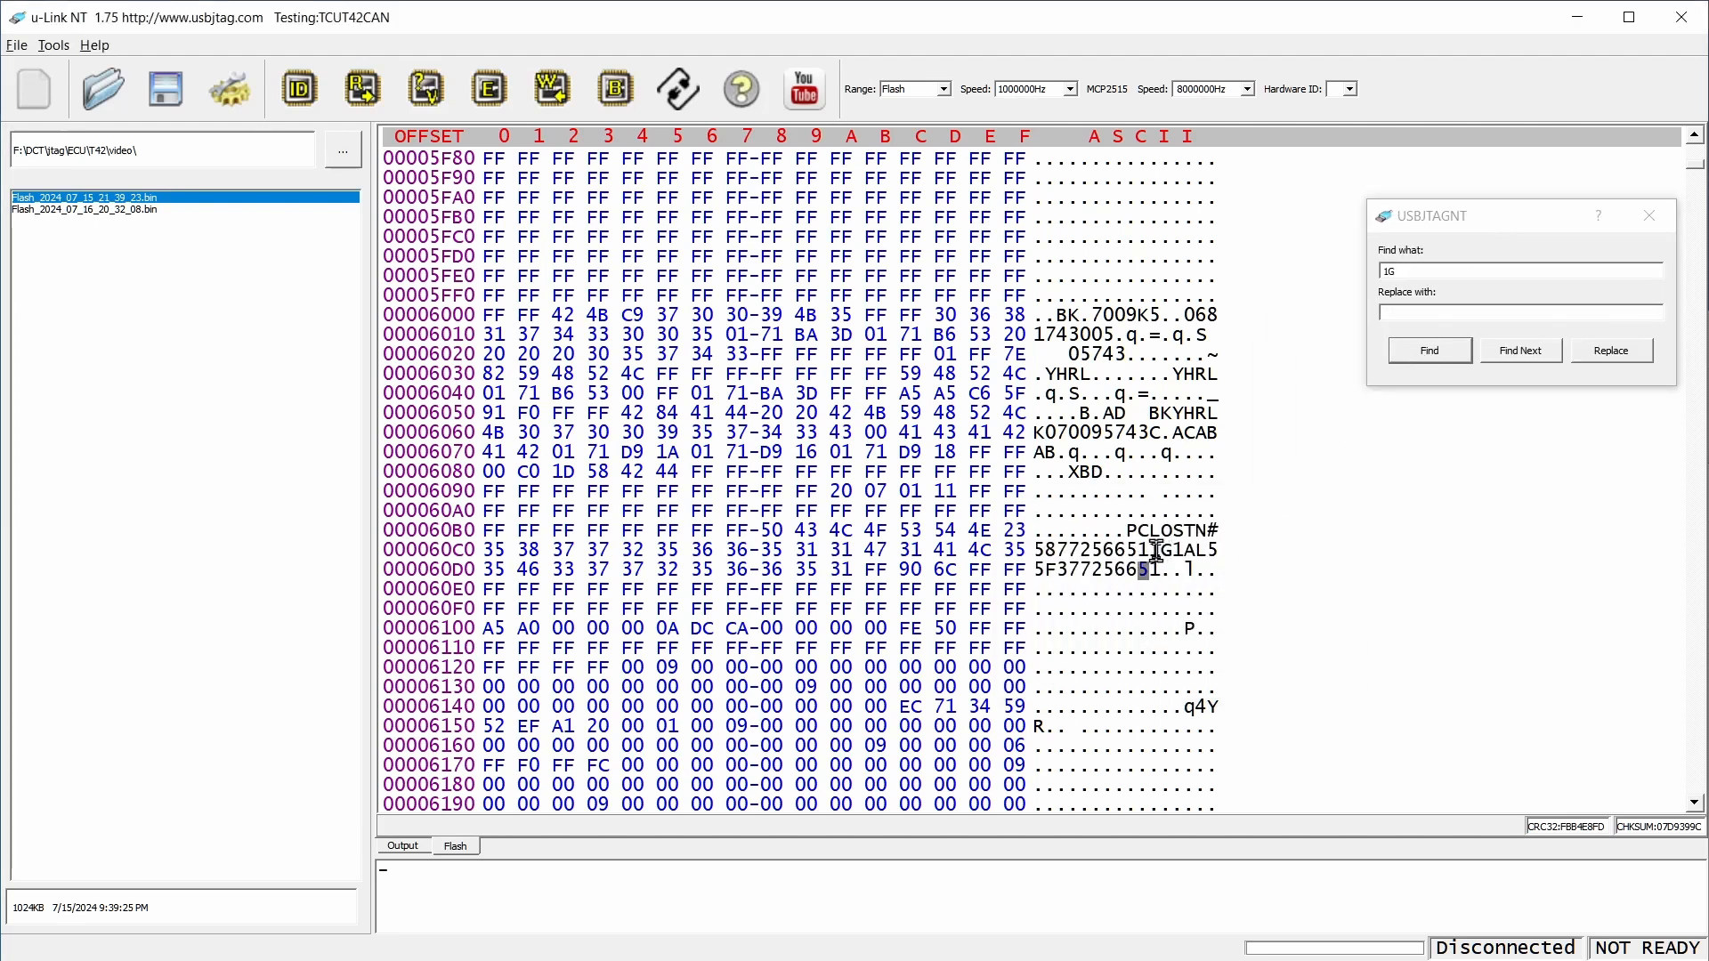
{"action": "left_click", "coordinate": [1156, 551], "text": "shift"}
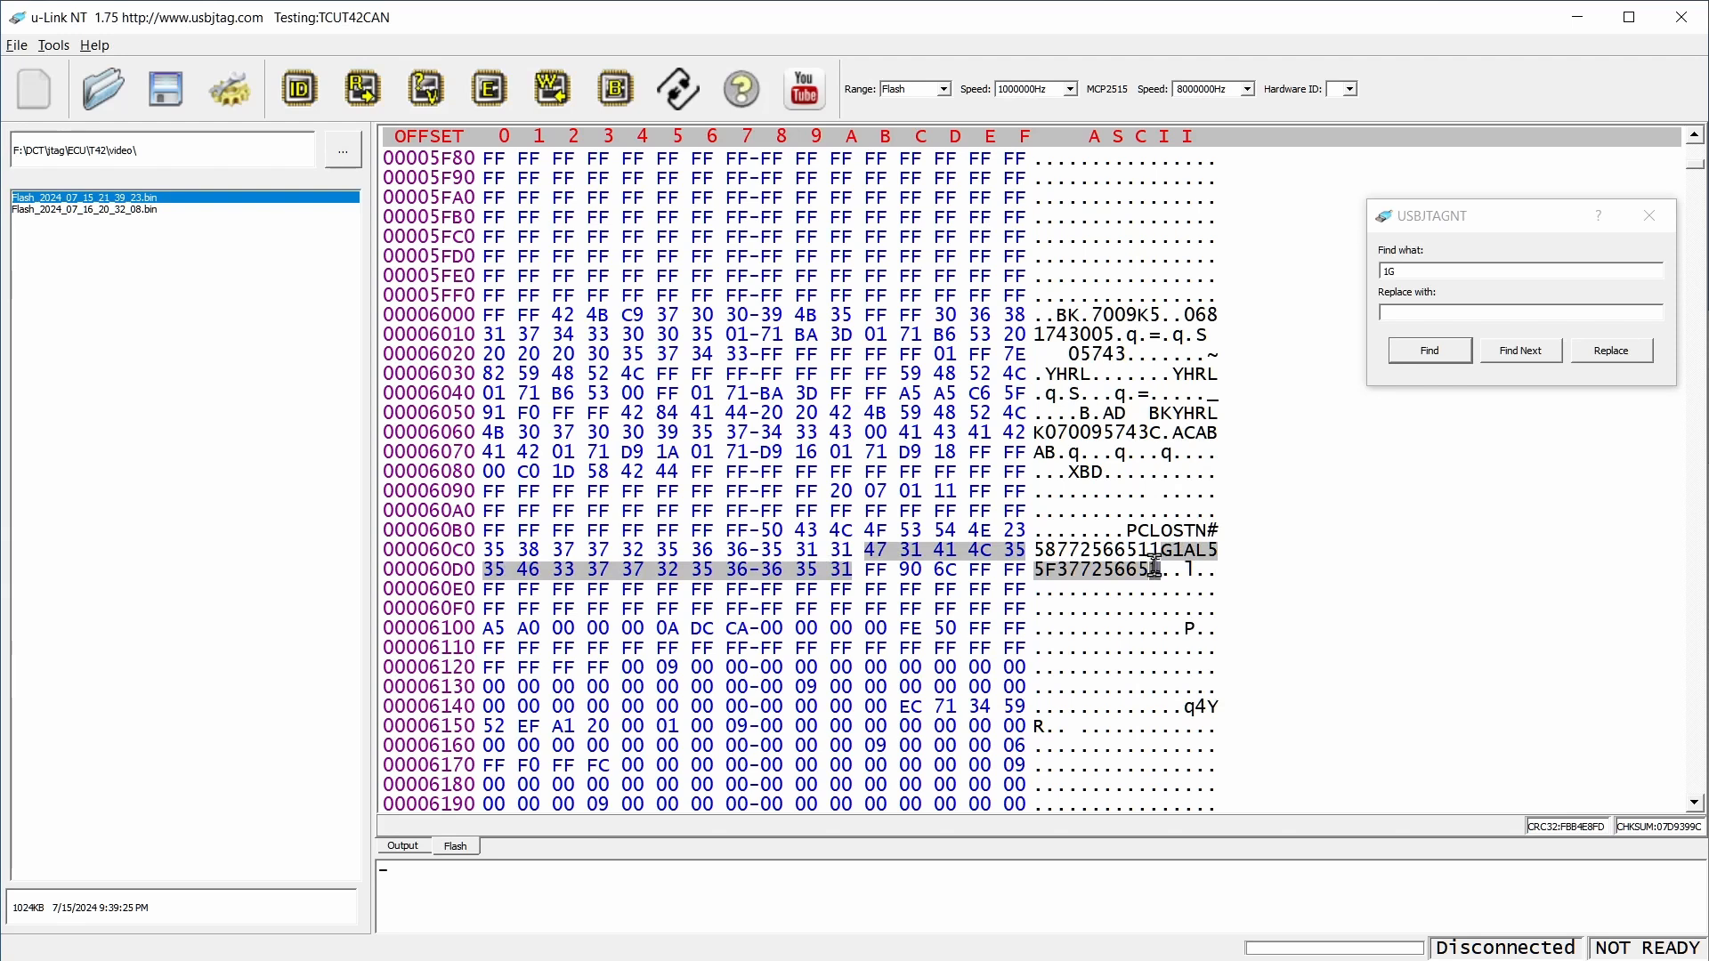
{"action": "left_click", "coordinate": [1151, 547]}
{"action": "left_click", "coordinate": [1156, 567], "text": "shift"}
Step: Extend the search text to 1G1AL, find it in the flash data and look for further matches
{"action": "left_click", "coordinate": [1451, 272]}
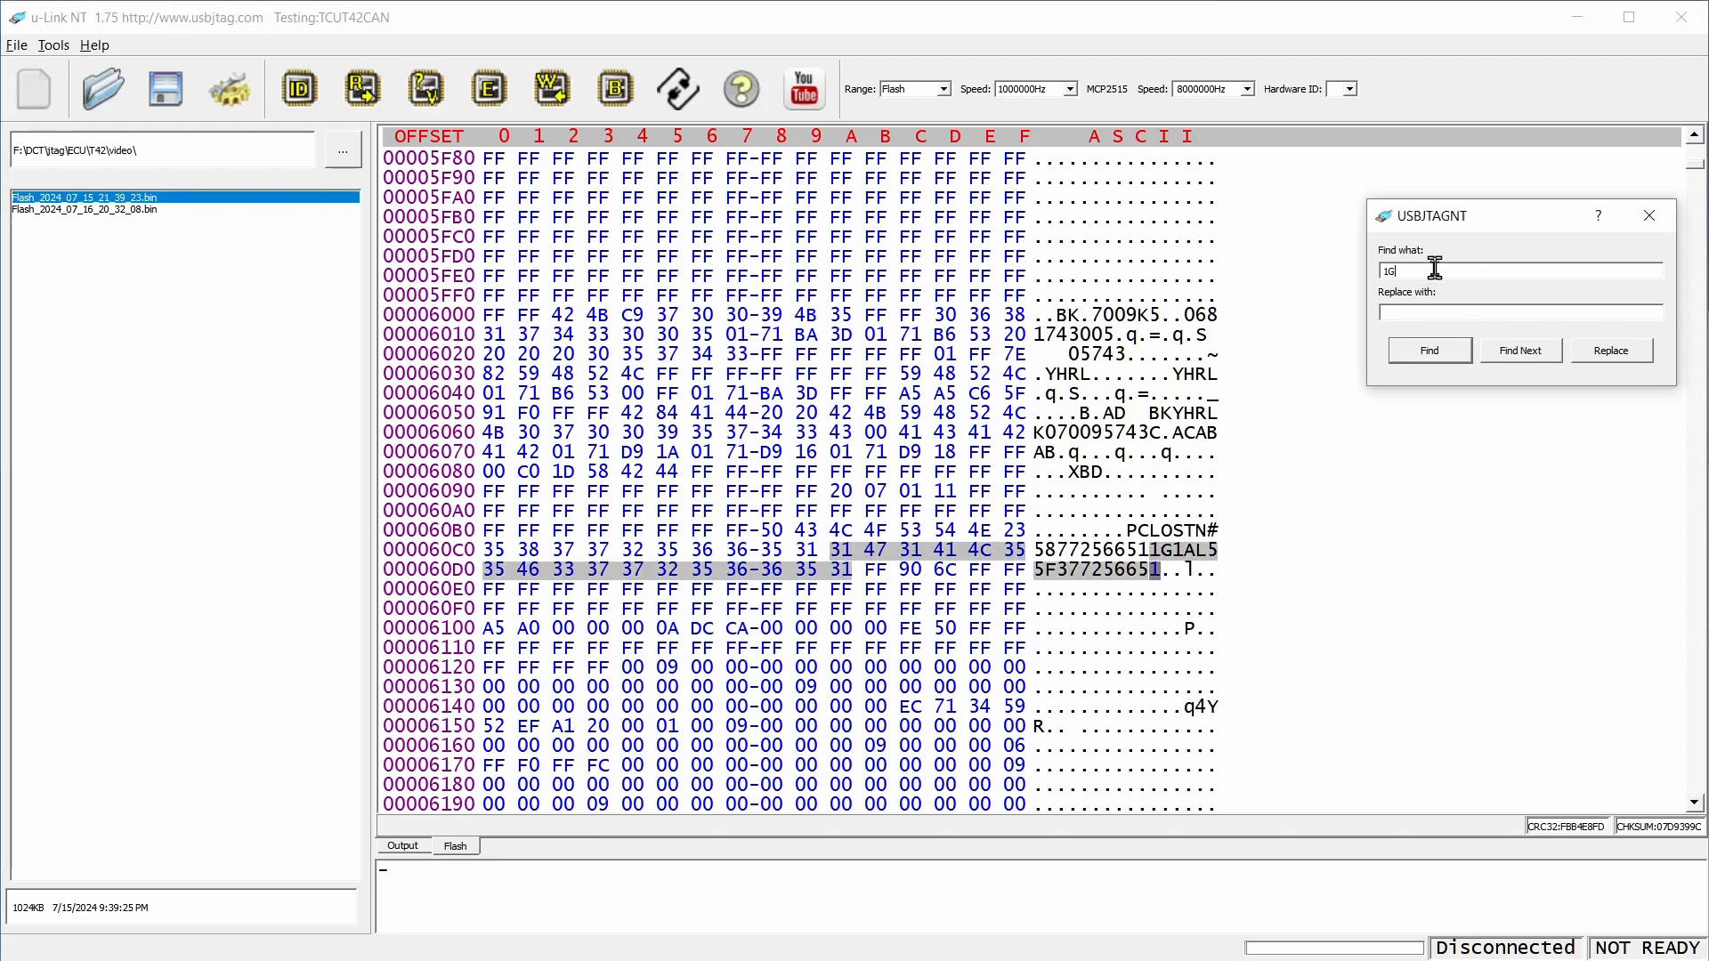
{"action": "type", "text": "1A"}
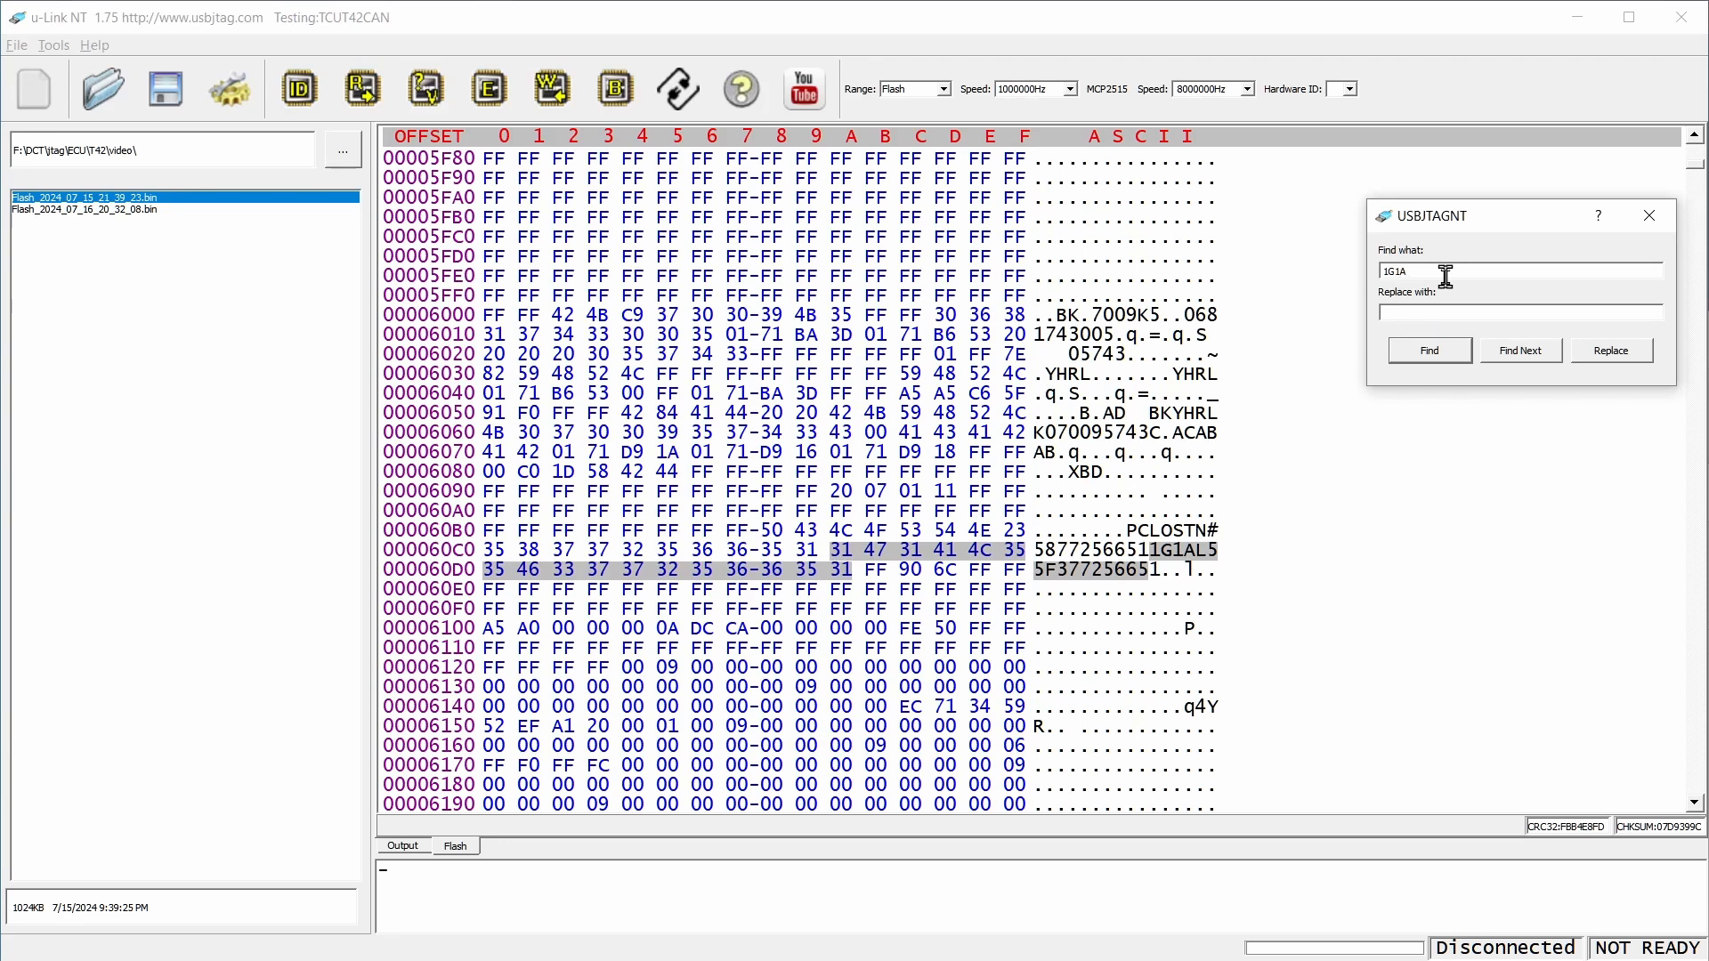
{"action": "type", "text": "L"}
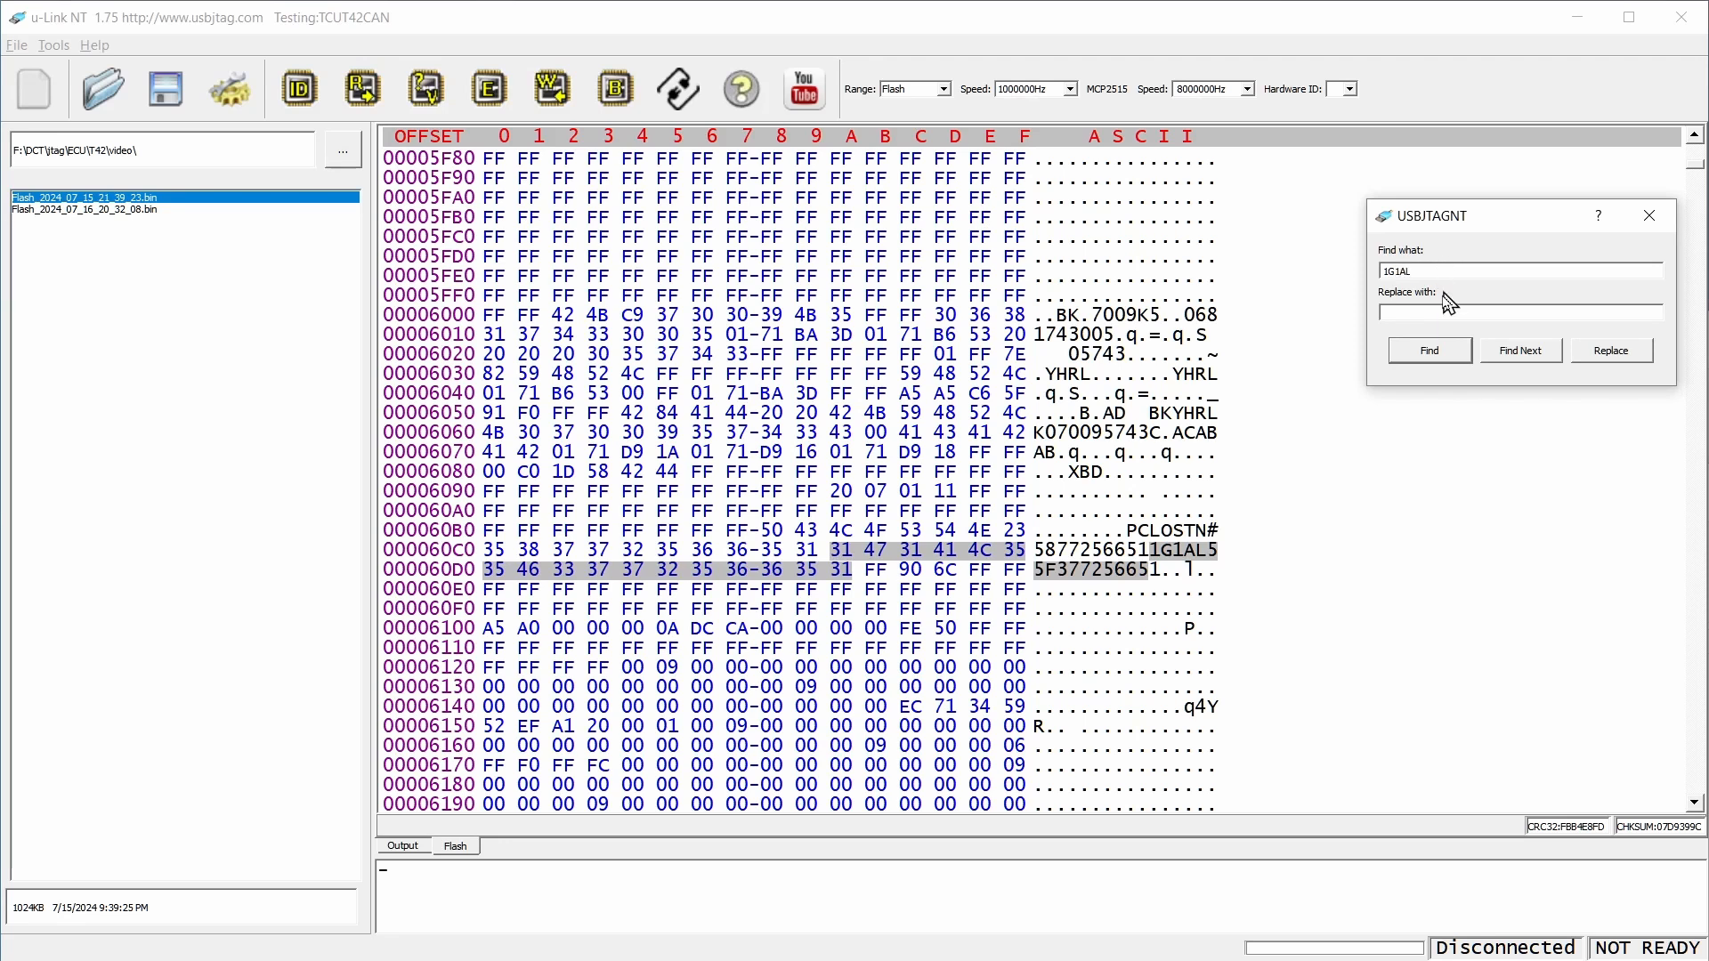
{"action": "left_click", "coordinate": [1422, 359]}
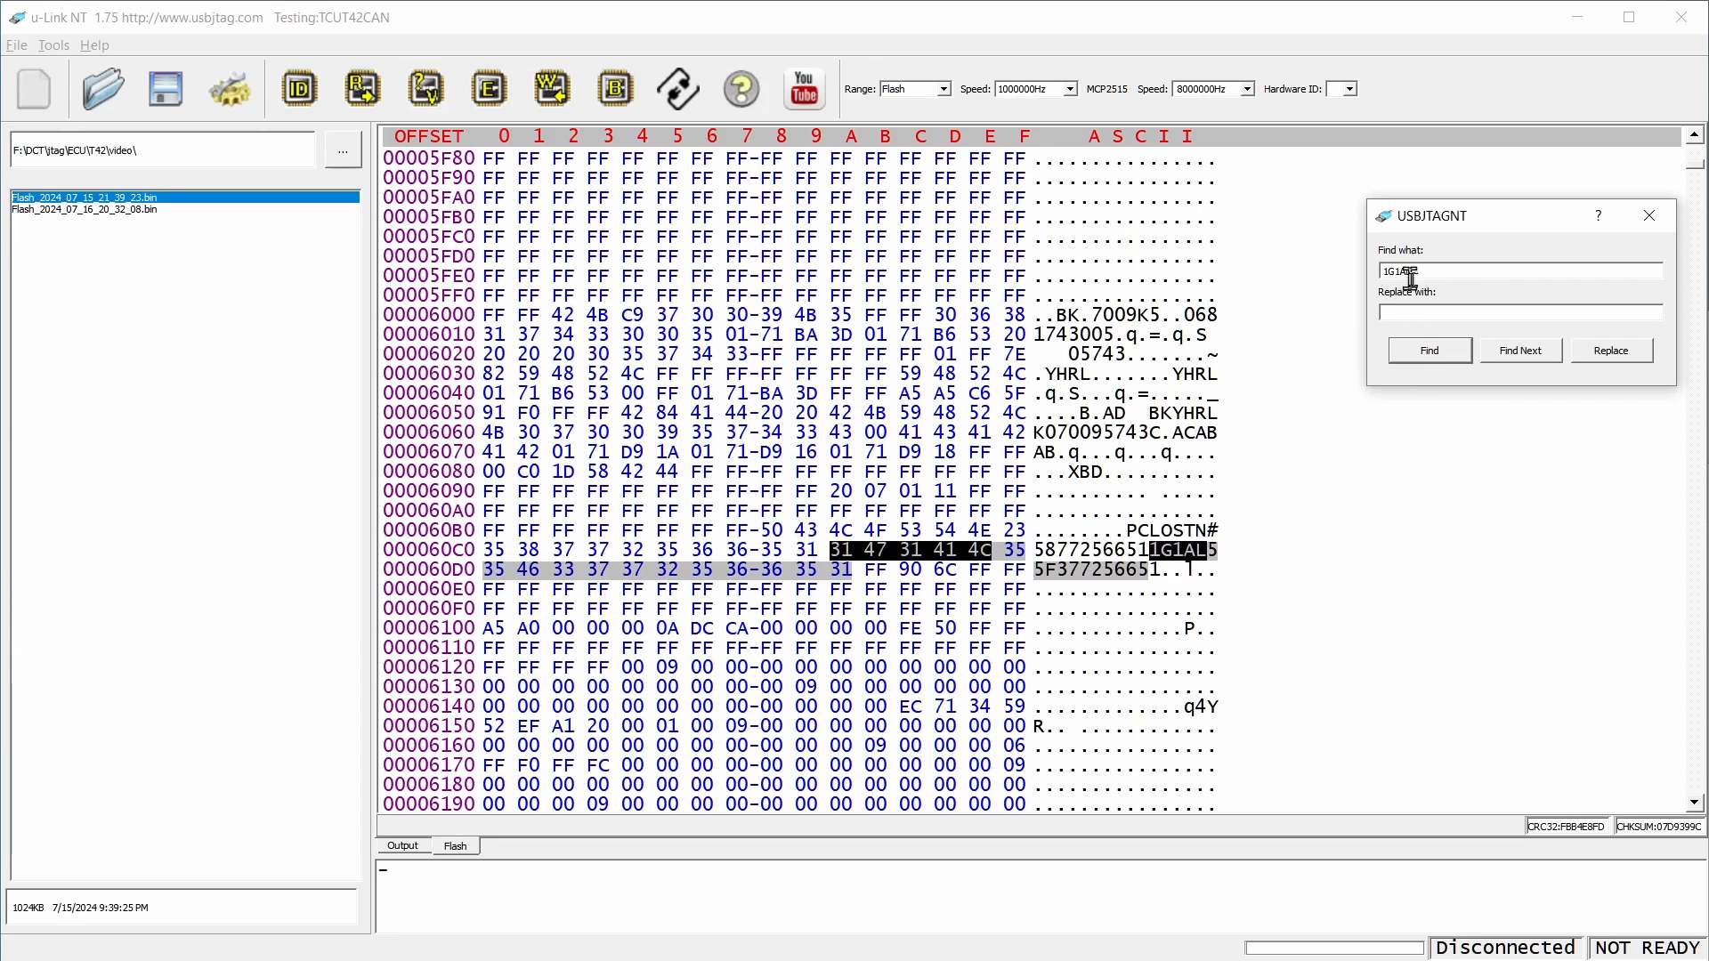
{"action": "left_click", "coordinate": [1537, 358]}
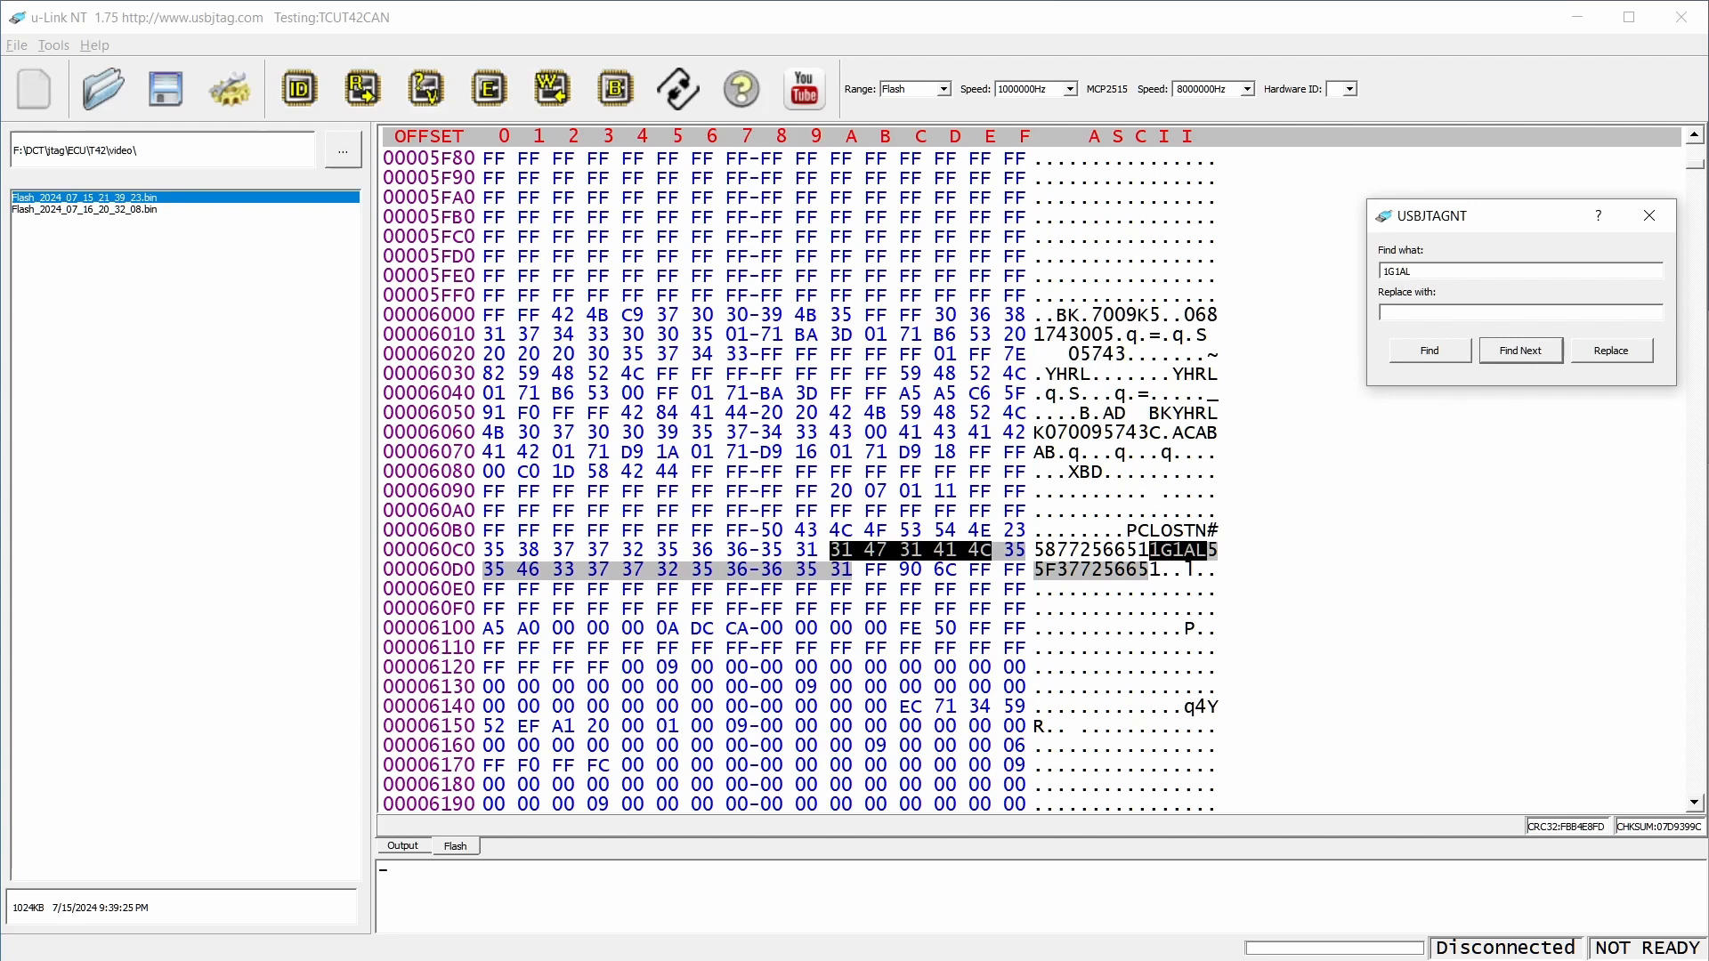
Step: Copy the VIN on line 5 of the Notepad++ notes and enter it as the replacement text in u-Link NT
{"action": "key", "text": "alt+Tab"}
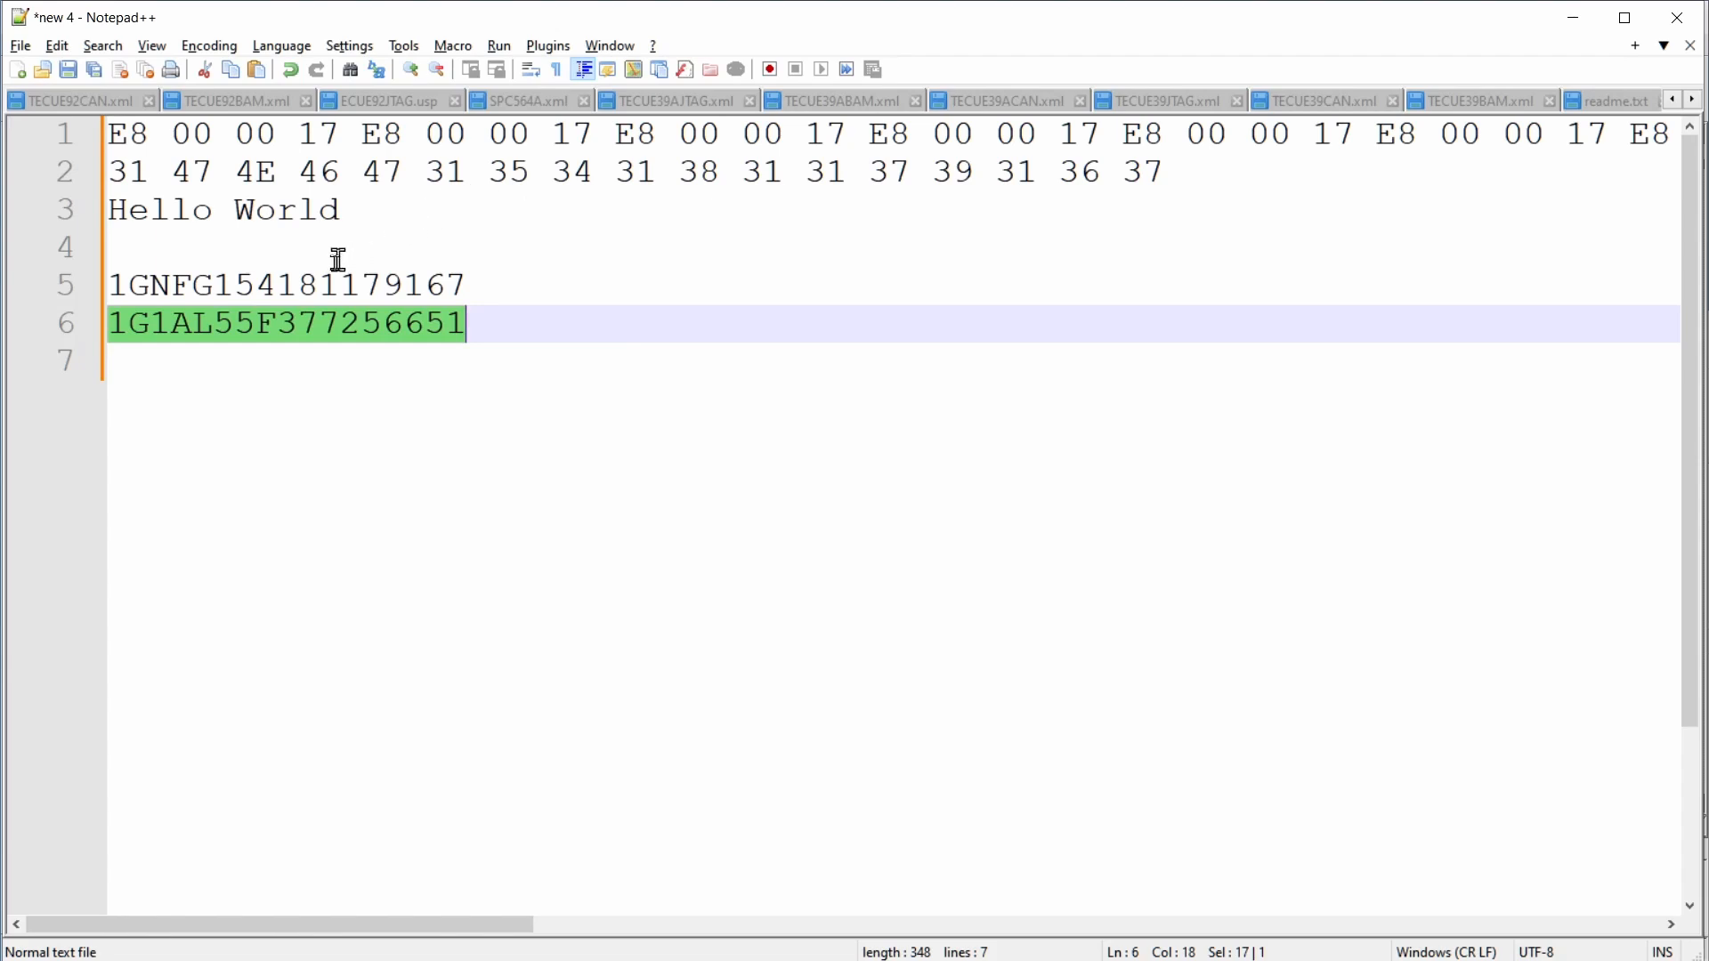
{"action": "double_click", "coordinate": [284, 285]}
{"action": "key", "text": "ctrl+c"}
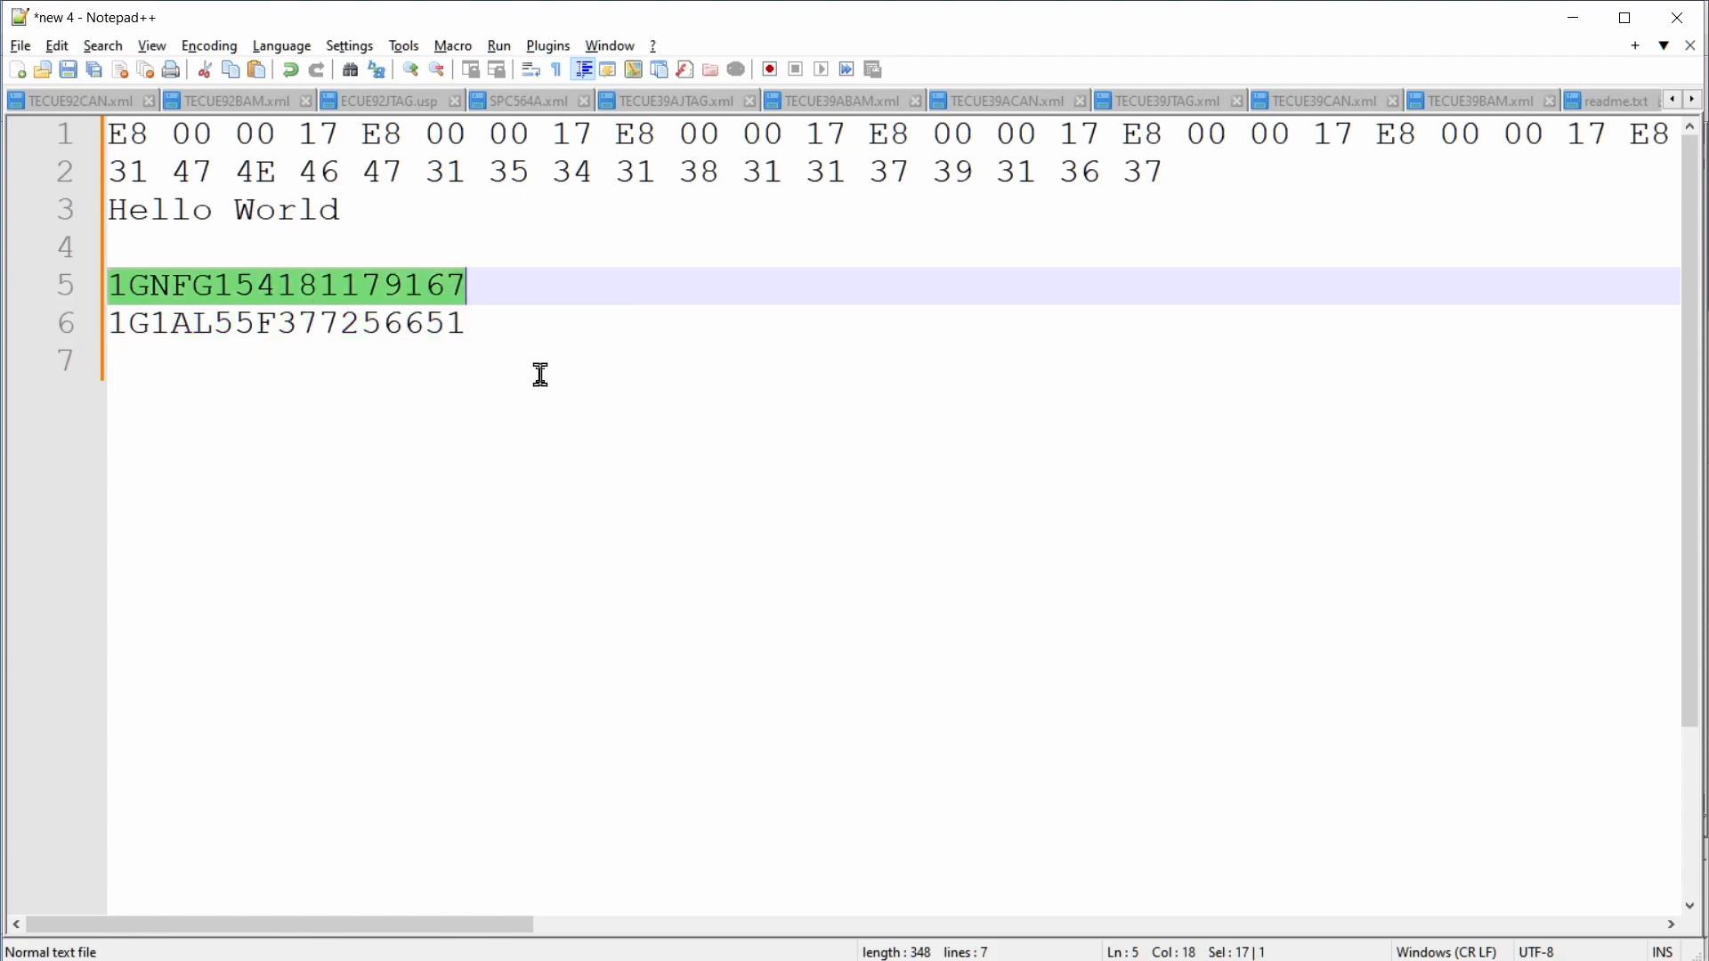
{"action": "key", "text": "alt+Tab"}
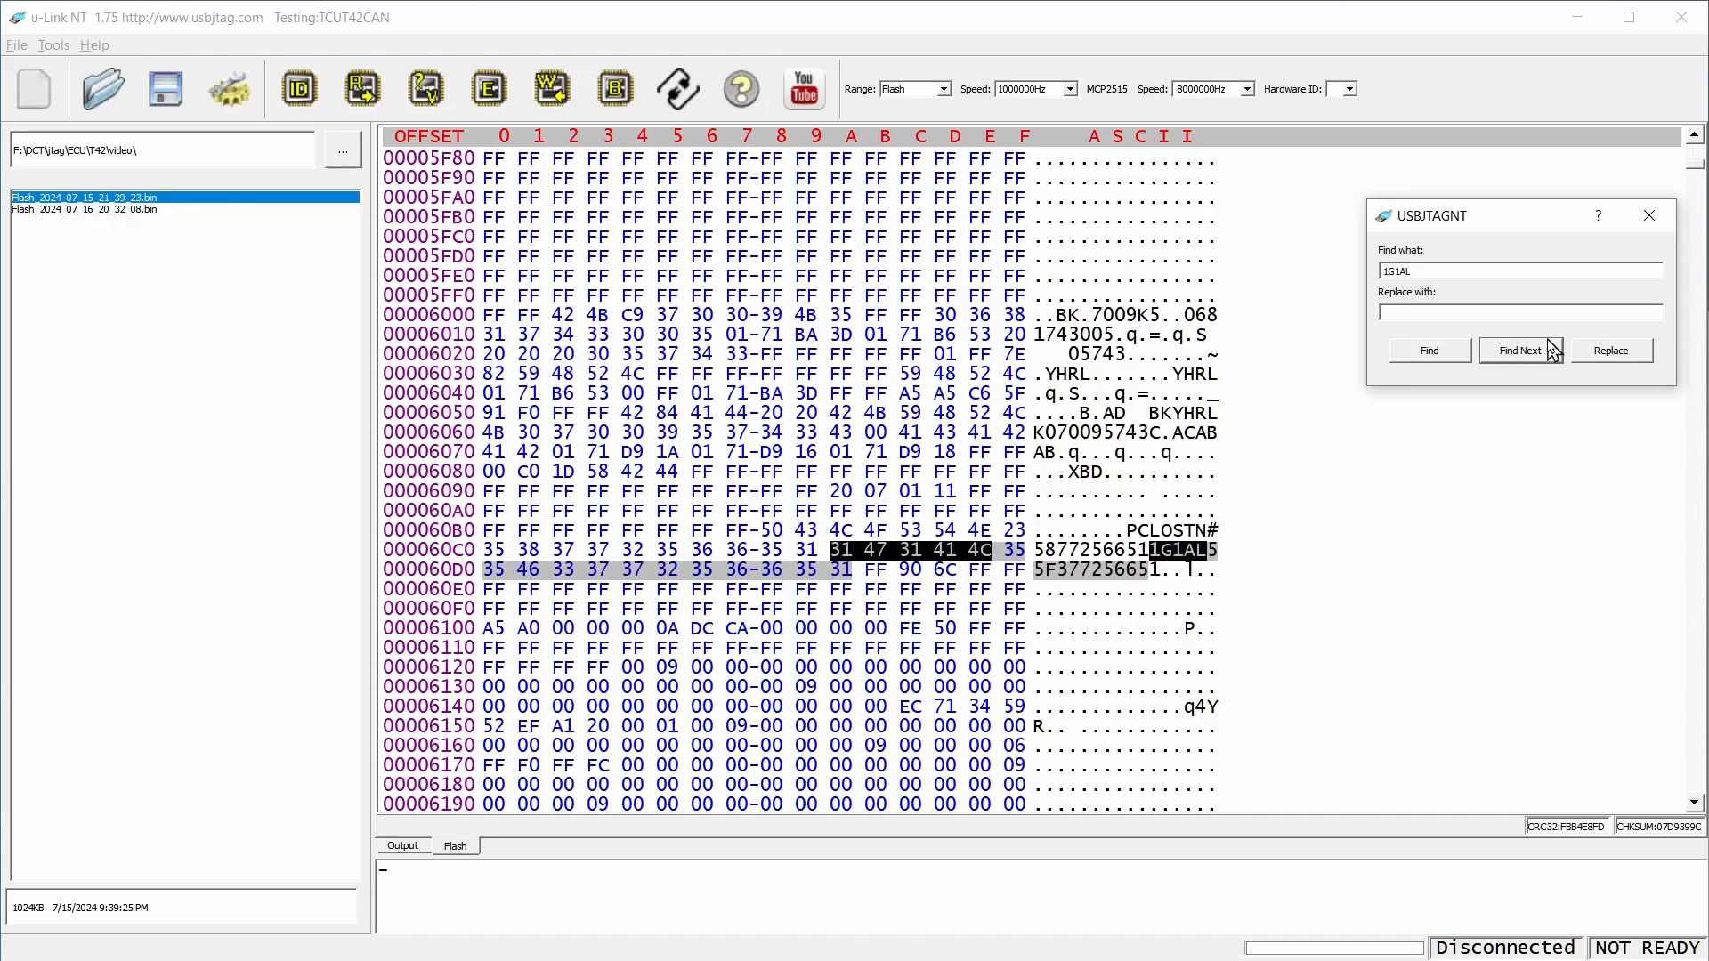
{"action": "left_click", "coordinate": [1520, 308]}
{"action": "key", "text": "ctrl+v"}
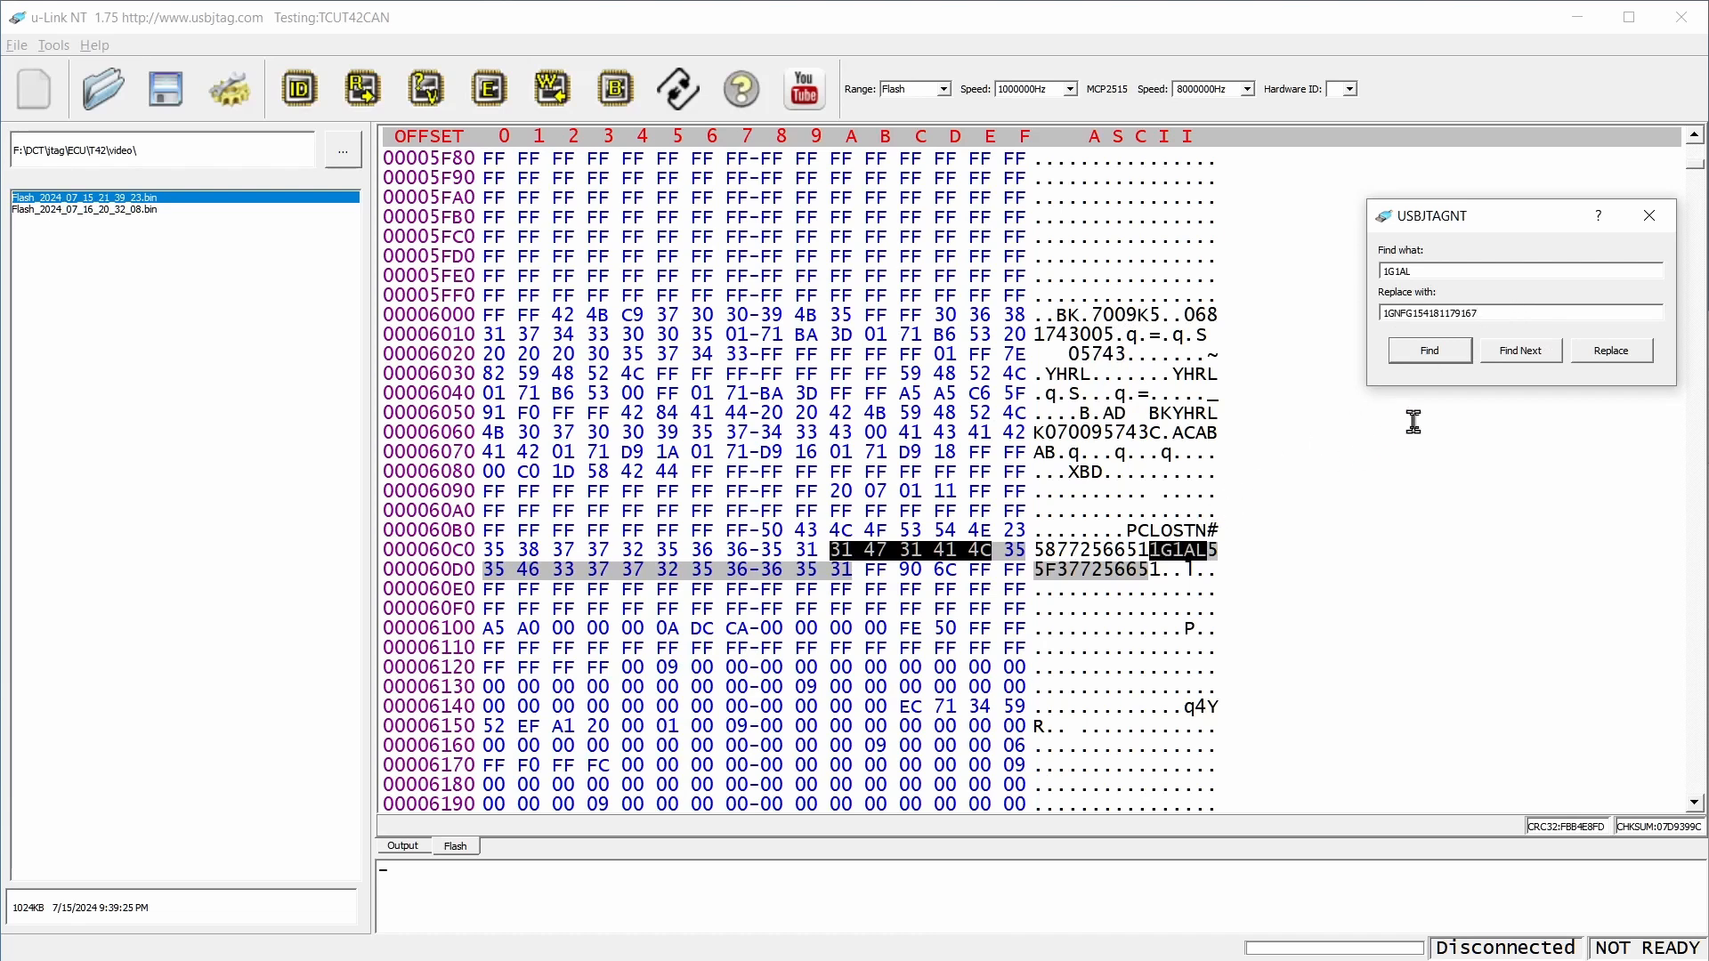
Step: Replace the matched VIN at offset 000060CA with the entered replacement text and close the find window
{"action": "left_click", "coordinate": [1612, 350]}
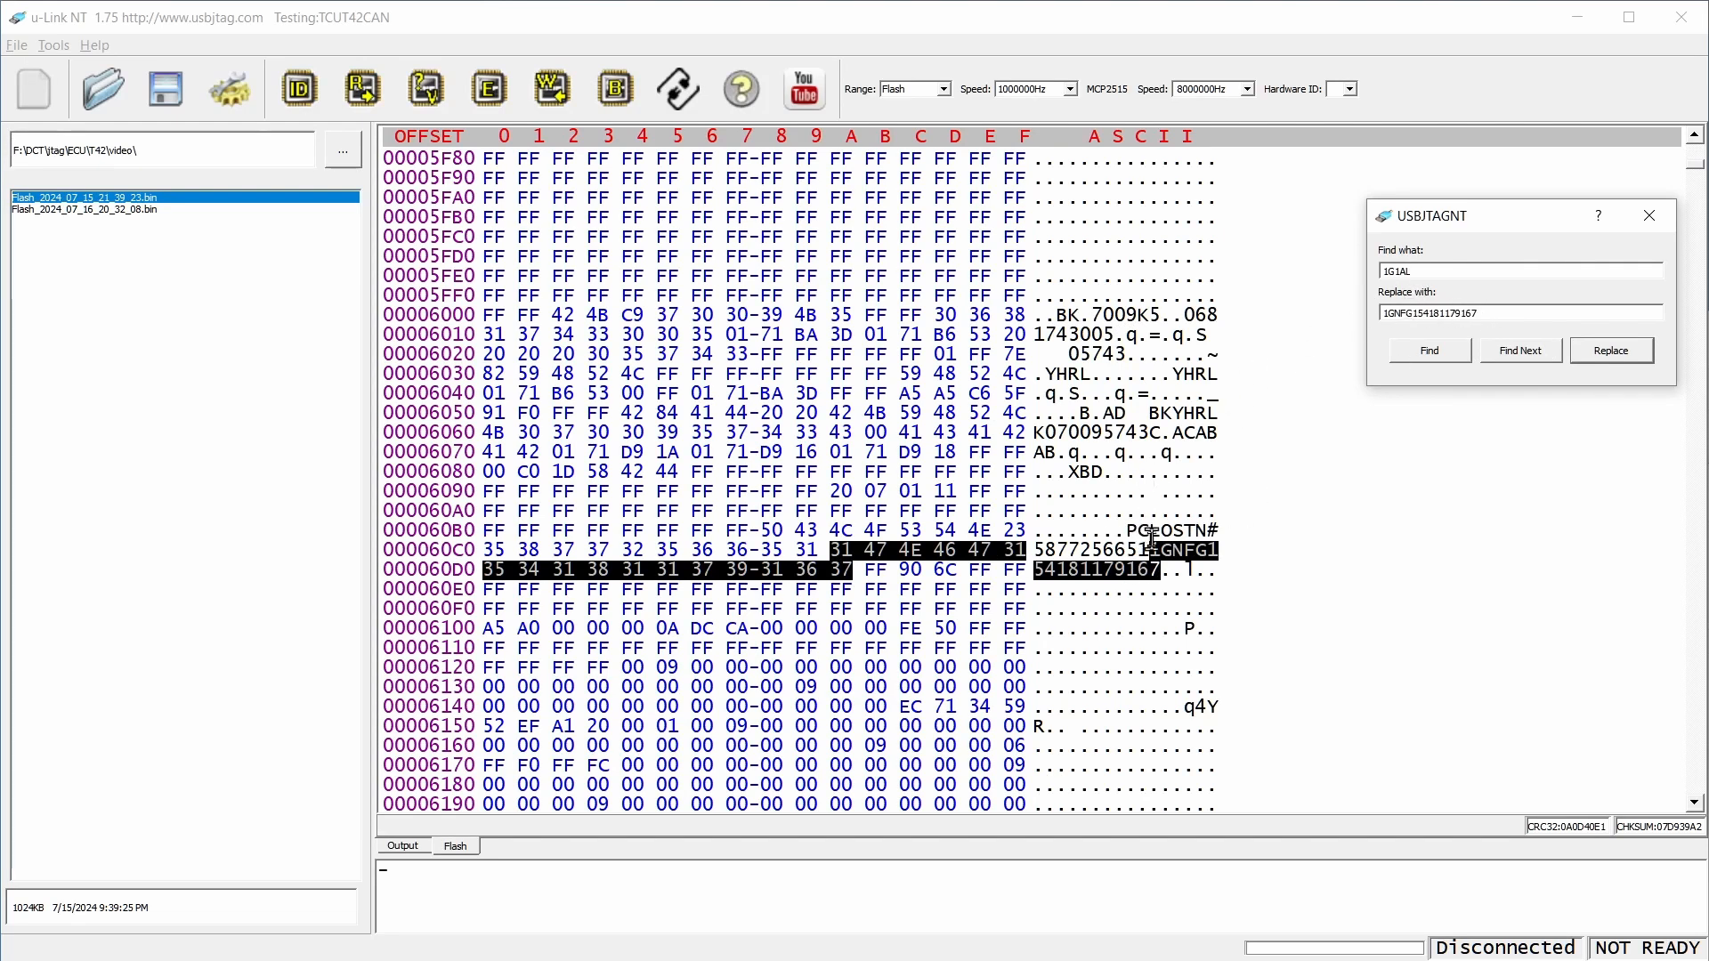
{"action": "right_click", "coordinate": [844, 285]}
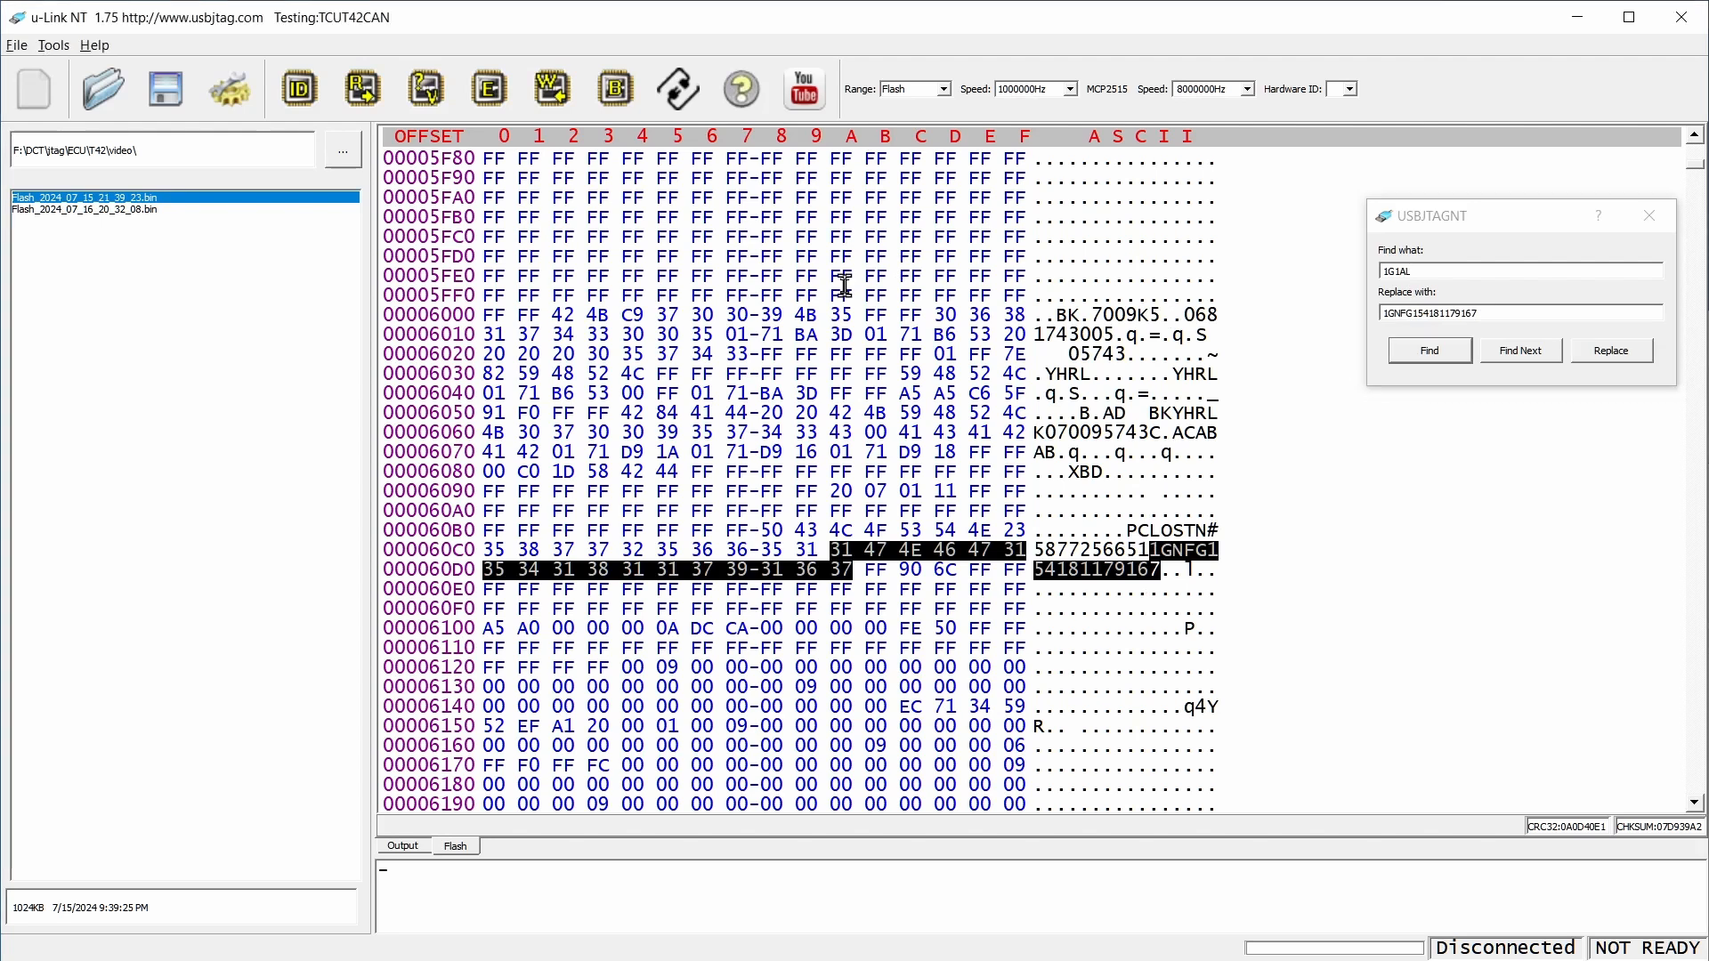
{"action": "left_click", "coordinate": [1662, 230]}
{"action": "left_click", "coordinate": [1649, 217]}
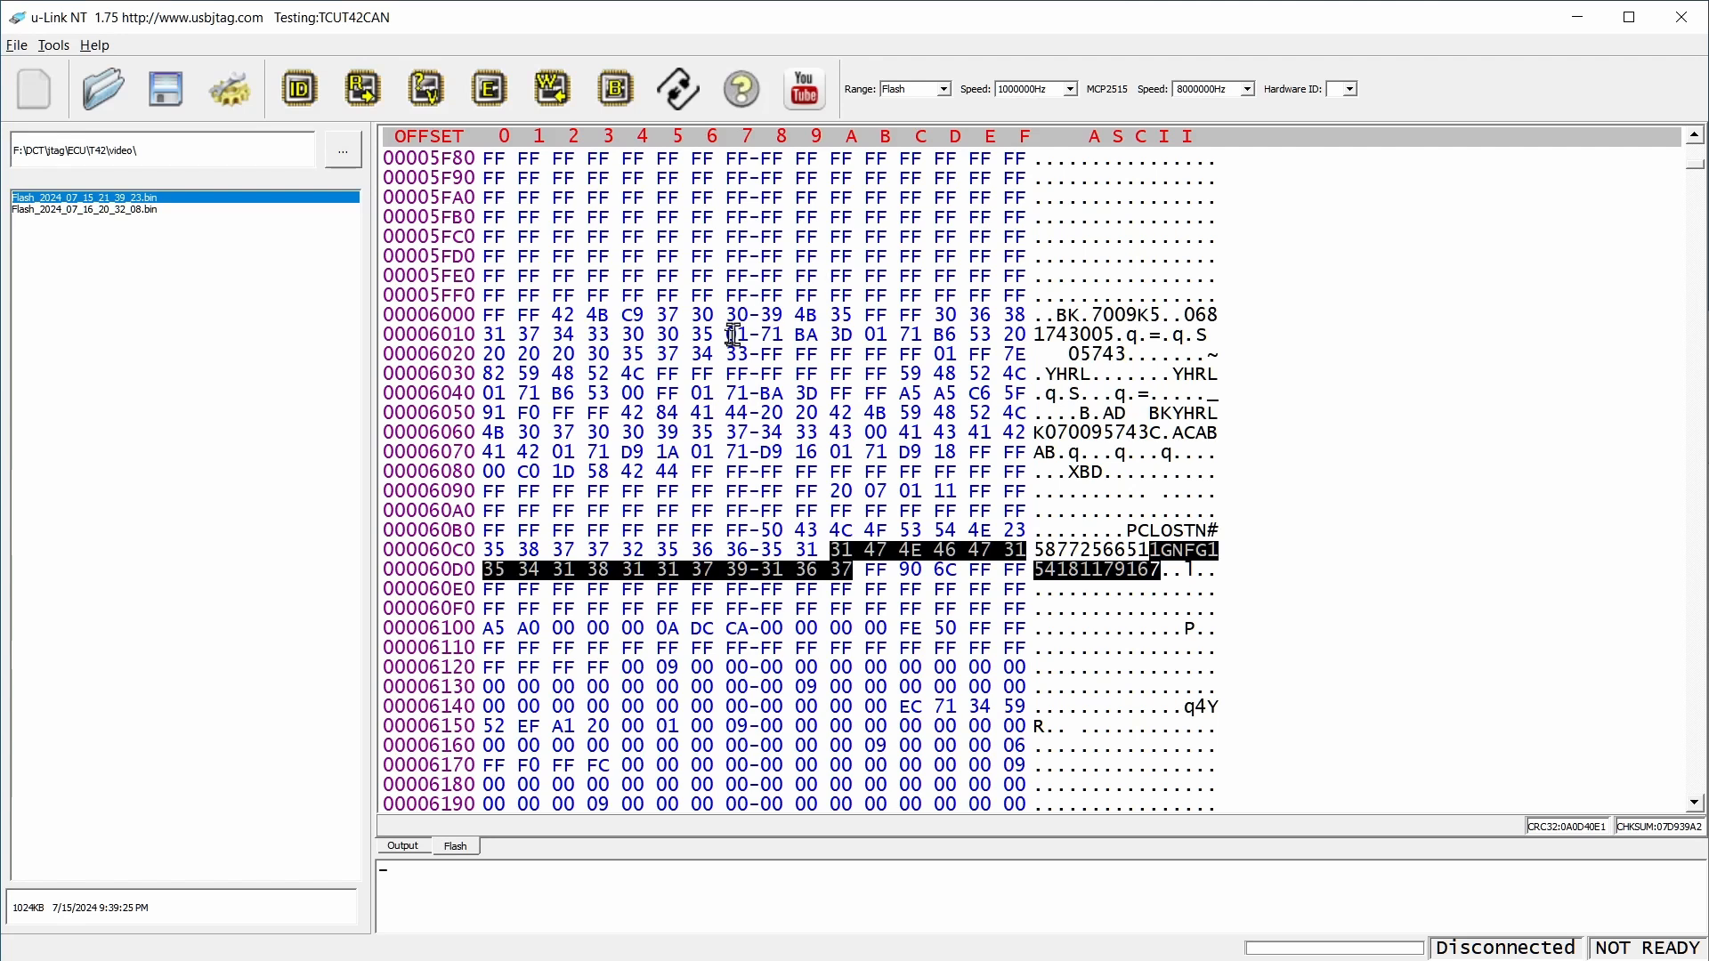
Step: Enter hex byte 12 at offset 00005FD1 and the text GGG1234 in the ASCII column from offset 00005FD2
{"action": "left_click", "coordinate": [537, 254]}
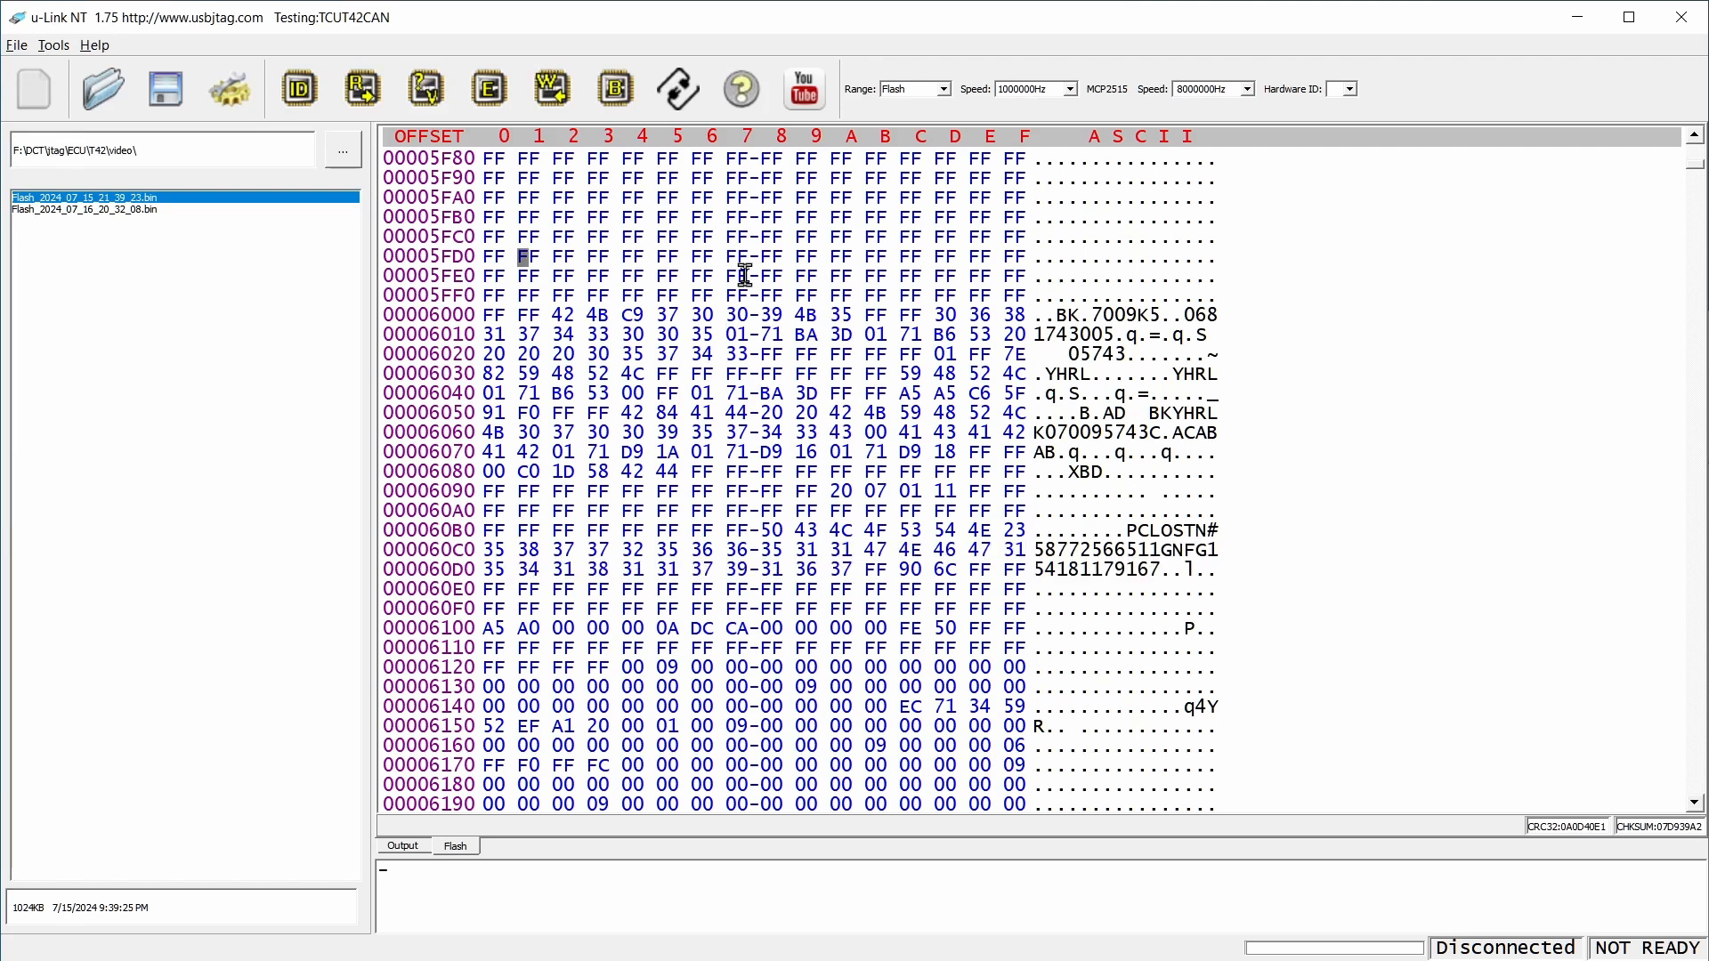
{"action": "type", "text": "1234"}
{"action": "type", "text": "GGG12"}
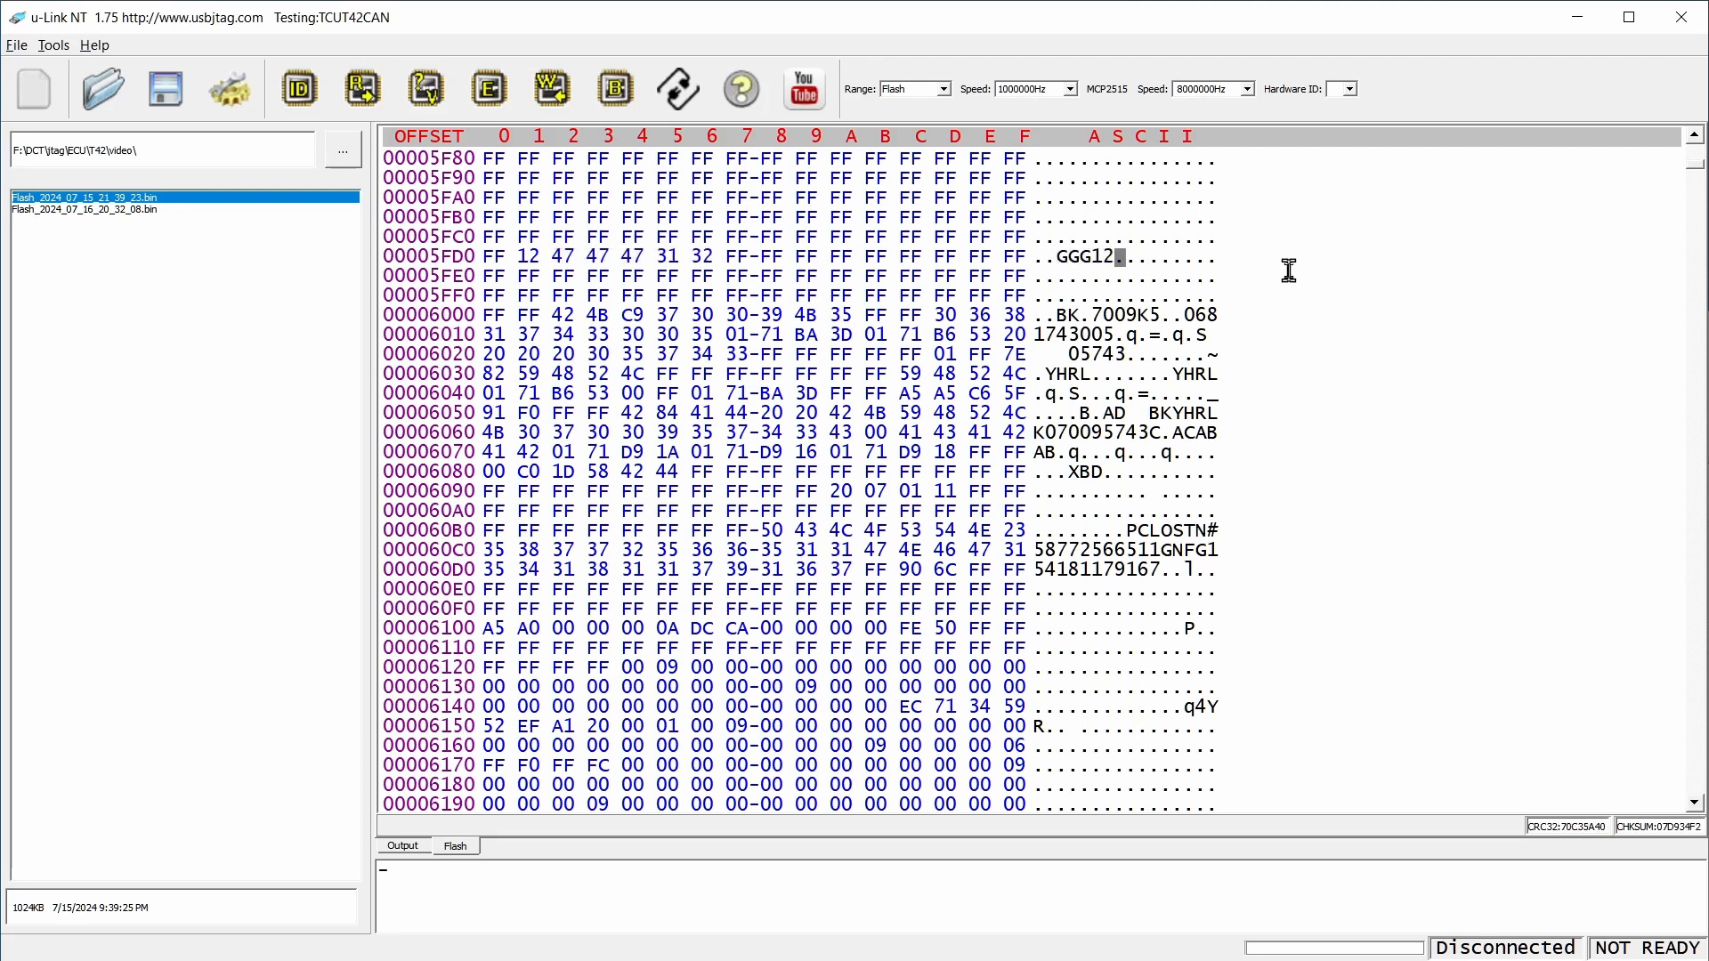
{"action": "type", "text": "34"}
Step: Check cursor placement in the hex and ASCII columns and review the copy, paste, find and init commands
{"action": "left_click", "coordinate": [566, 251]}
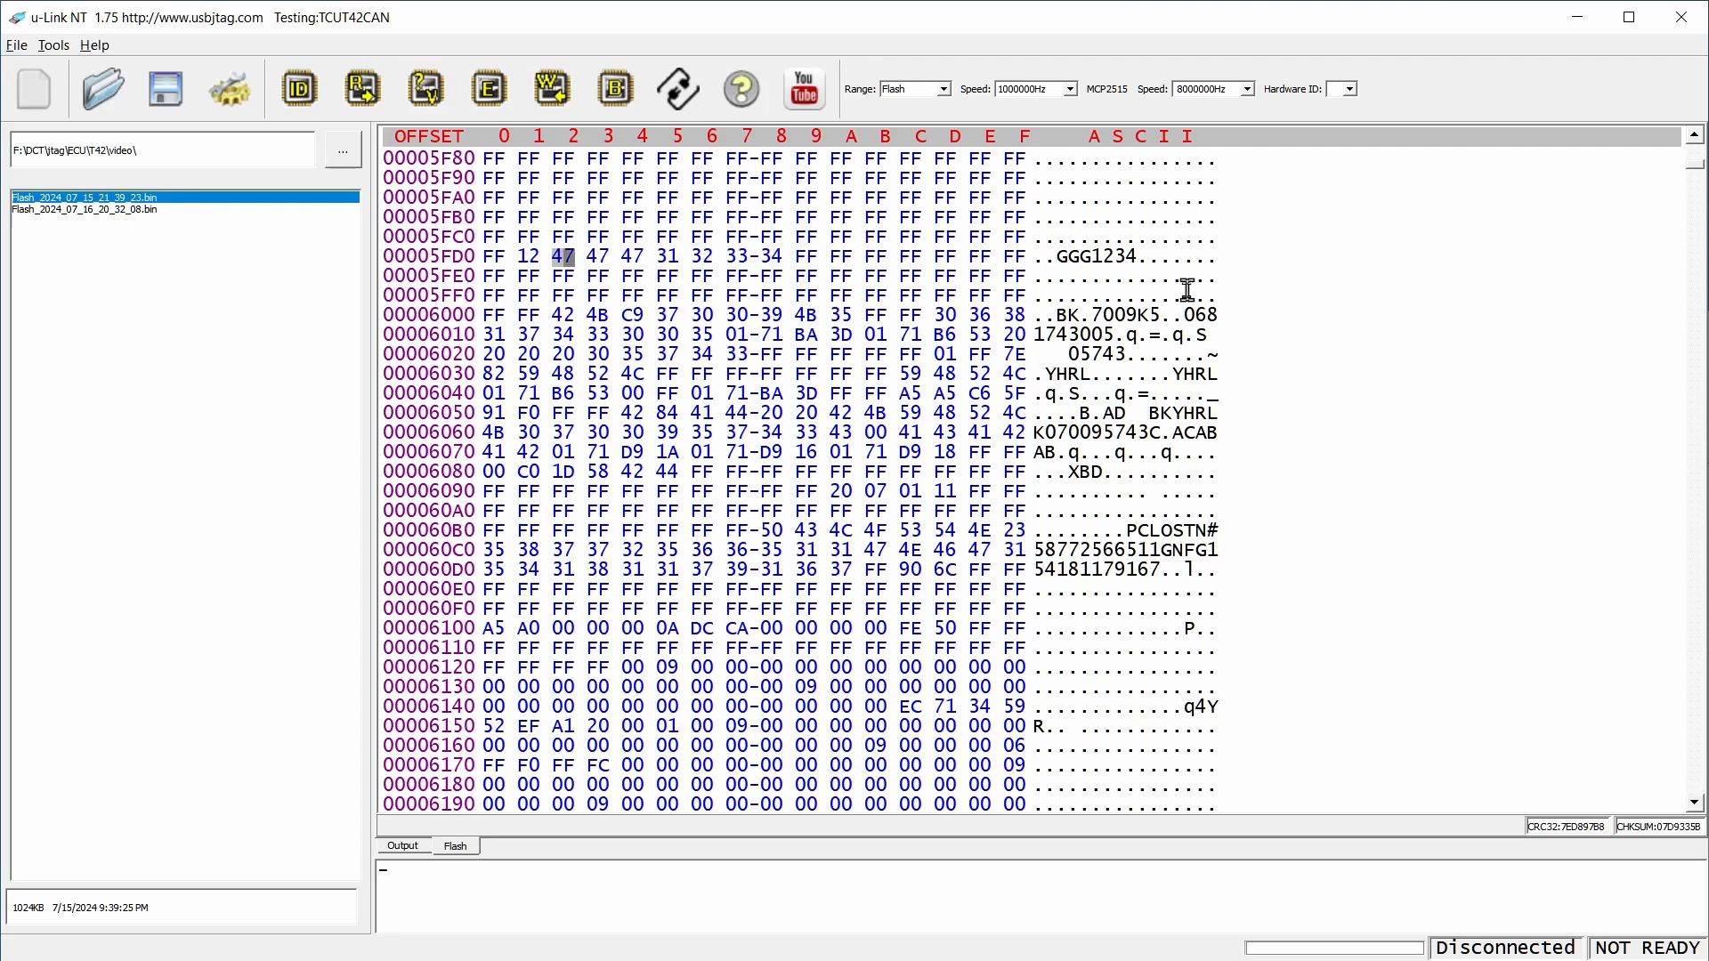
{"action": "left_click", "coordinate": [605, 276]}
{"action": "key", "text": "Tab"}
{"action": "right_click", "coordinate": [755, 295]}
{"action": "key", "text": "Up"}
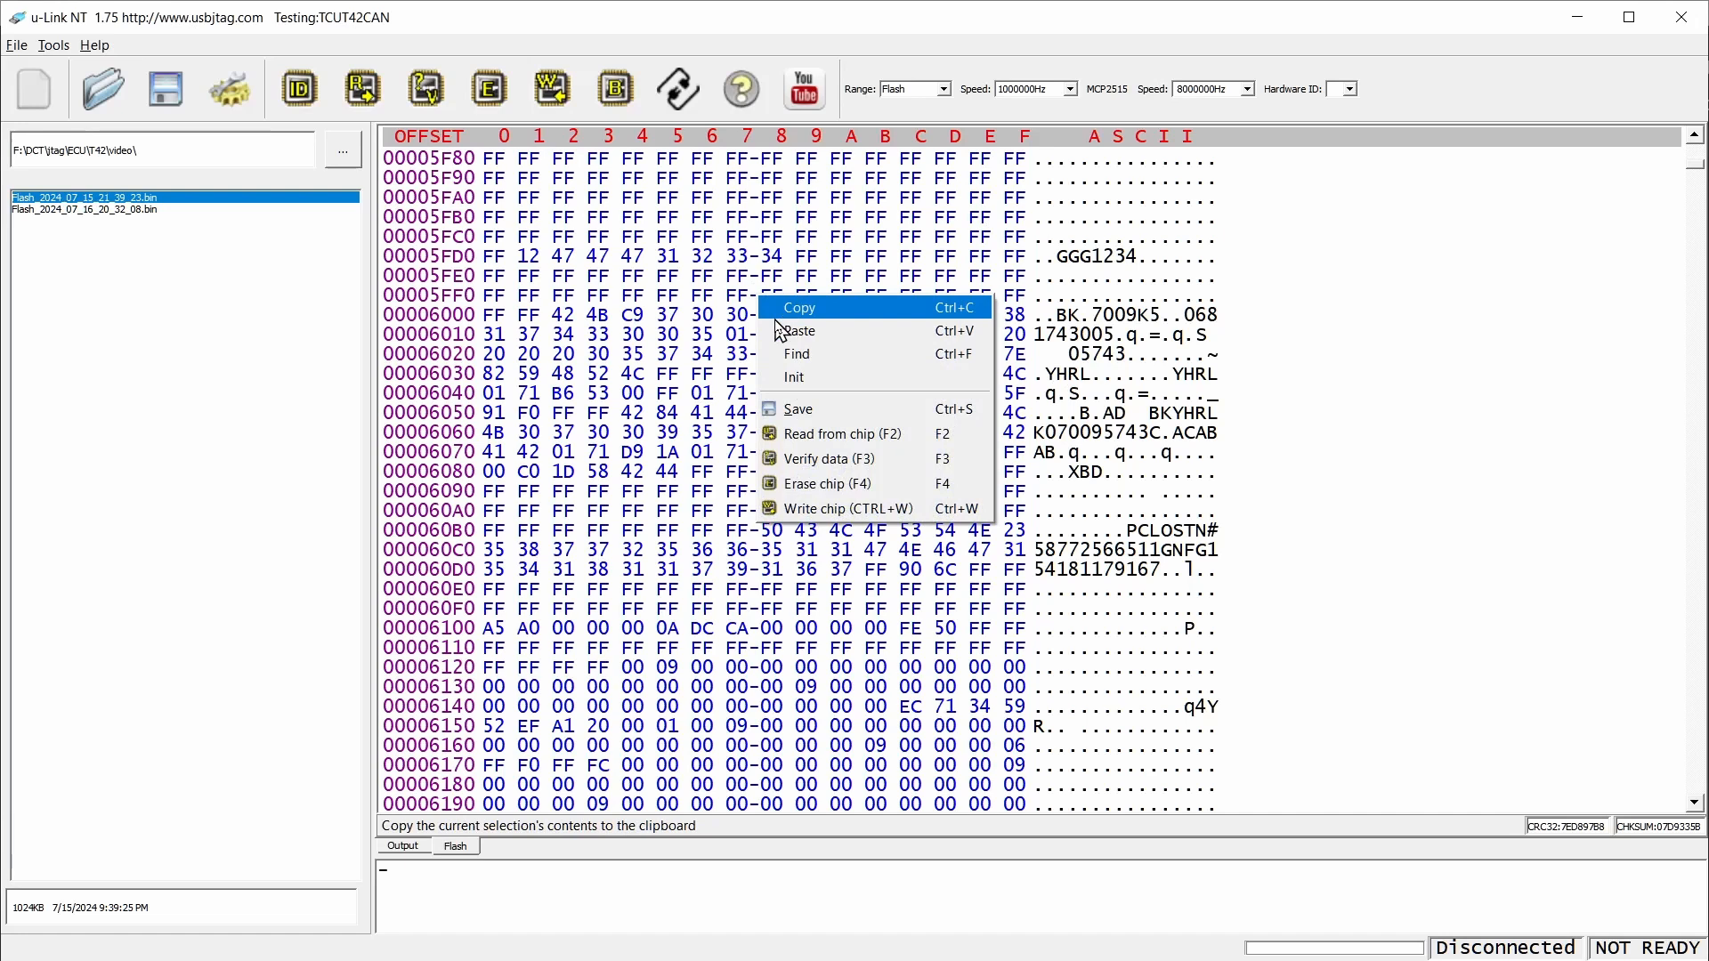
{"action": "left_click", "coordinate": [612, 252]}
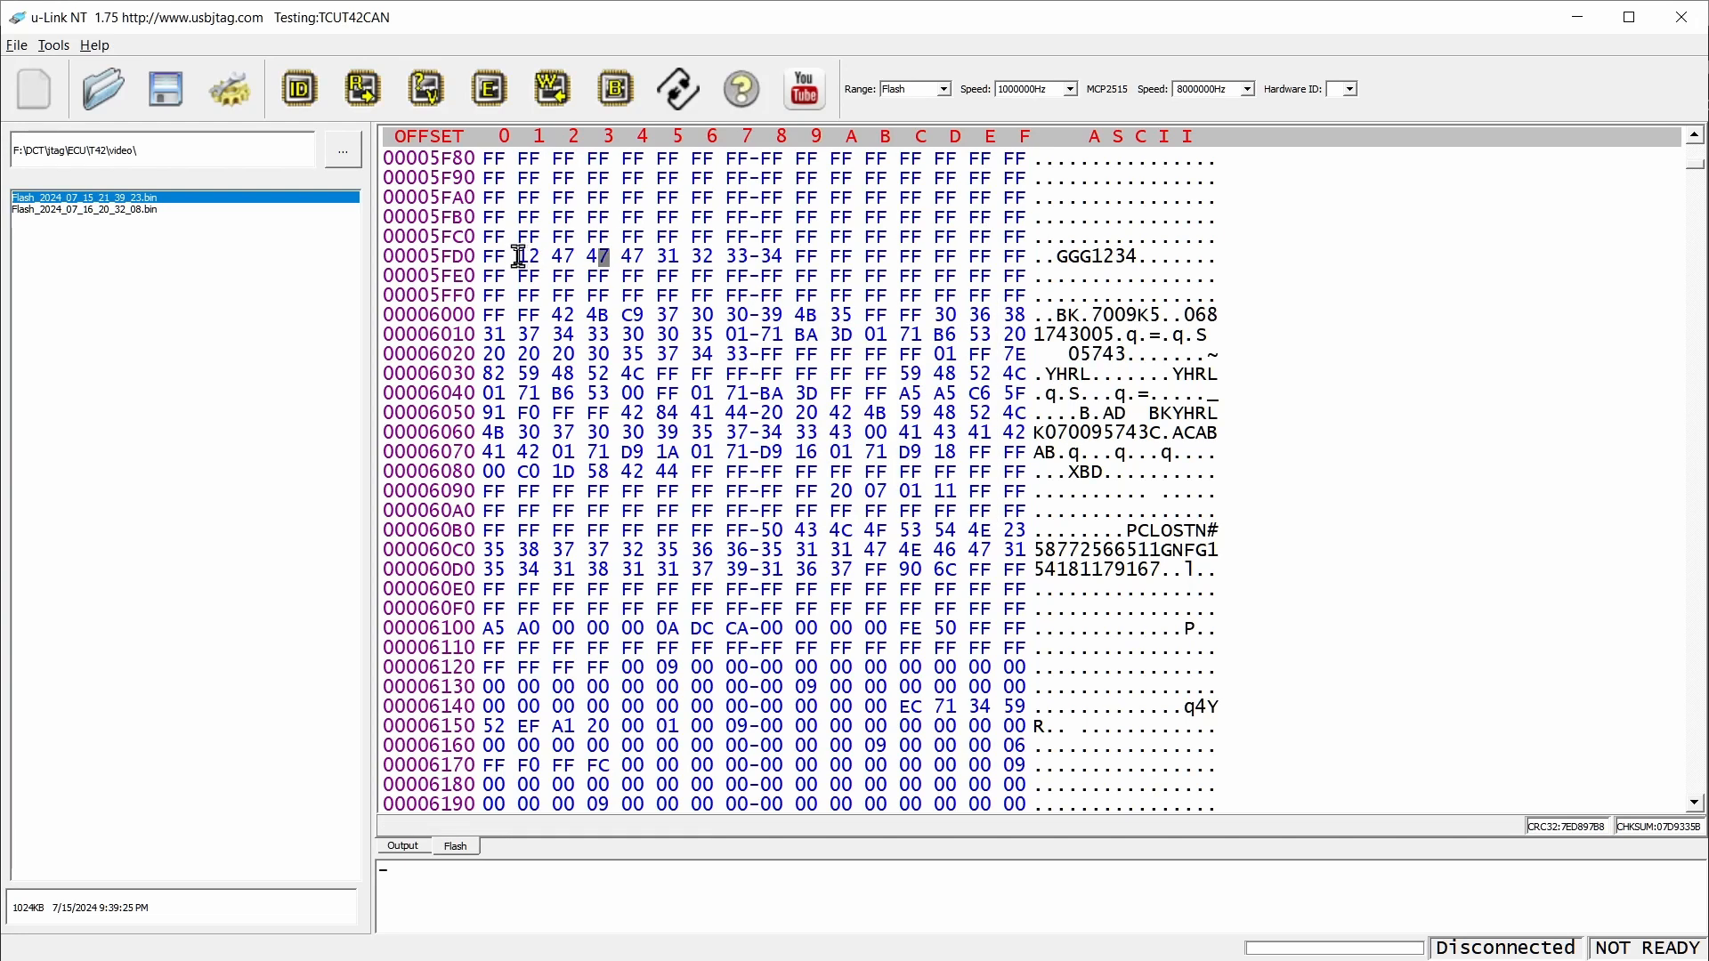
Step: Copy the eight bytes from 00005FD1 to 00005FD8 and paste them at offsets 00005F91 and 00005FB1
{"action": "left_click_drag", "start_coordinate": [519, 256], "coordinate": [778, 257]}
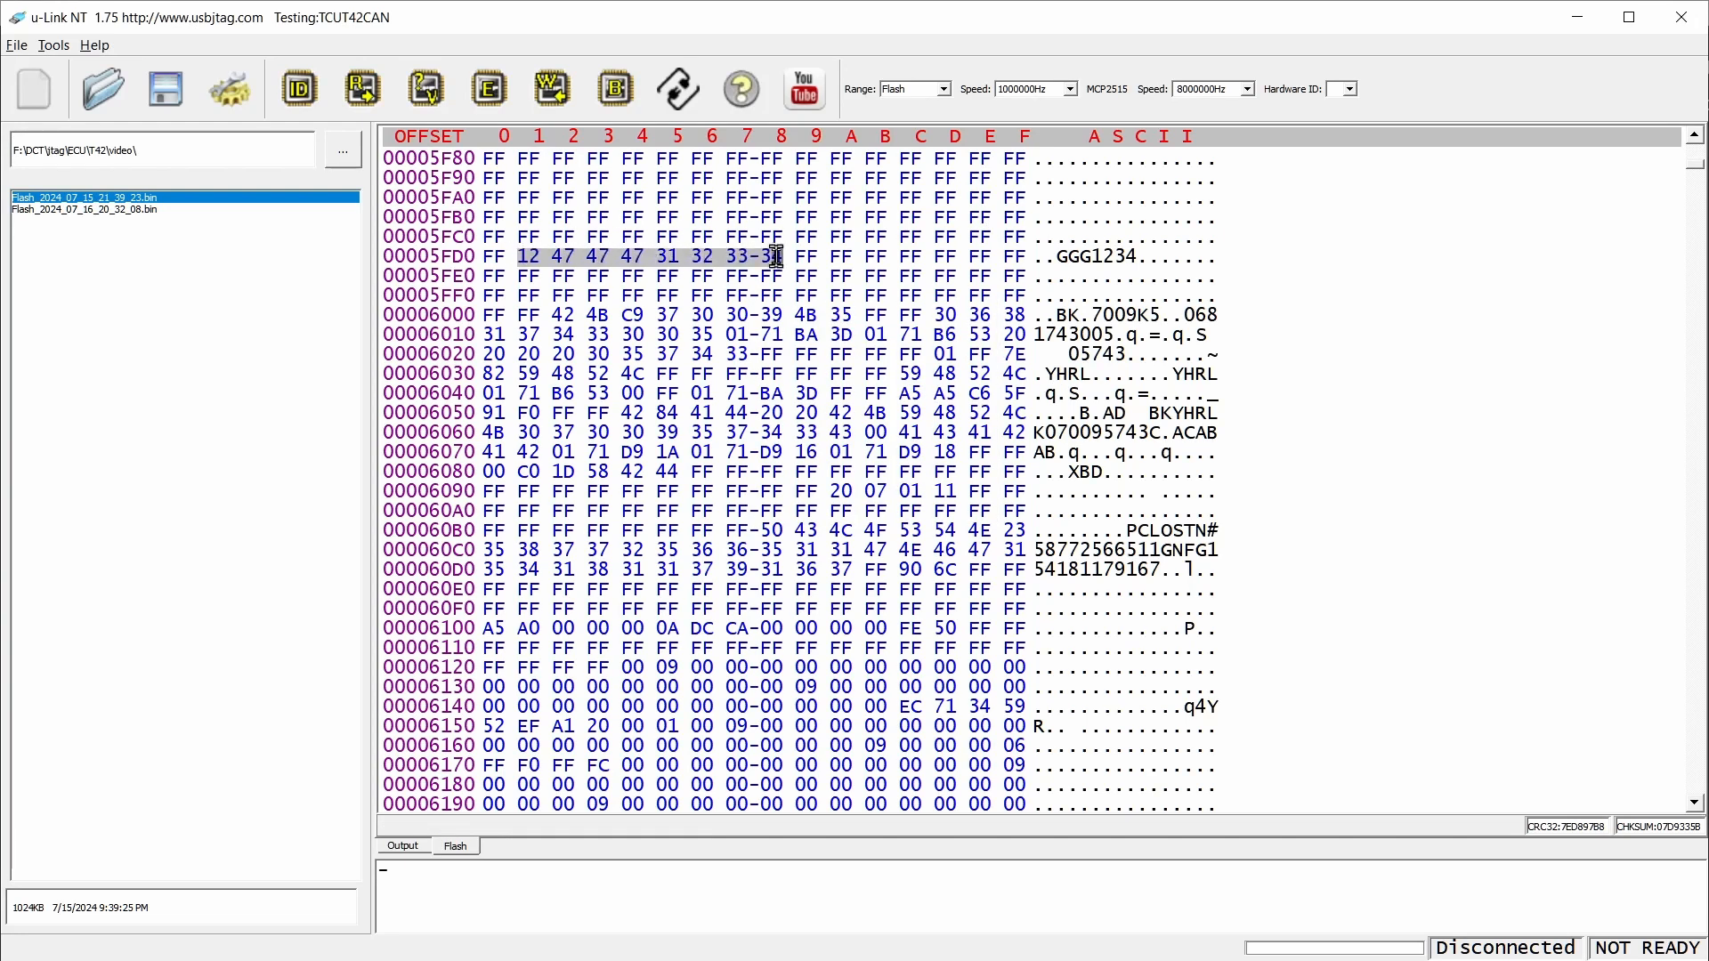
{"action": "right_click", "coordinate": [776, 256]}
{"action": "left_click", "coordinate": [784, 264]}
{"action": "left_click", "coordinate": [518, 176]}
{"action": "right_click", "coordinate": [518, 176]}
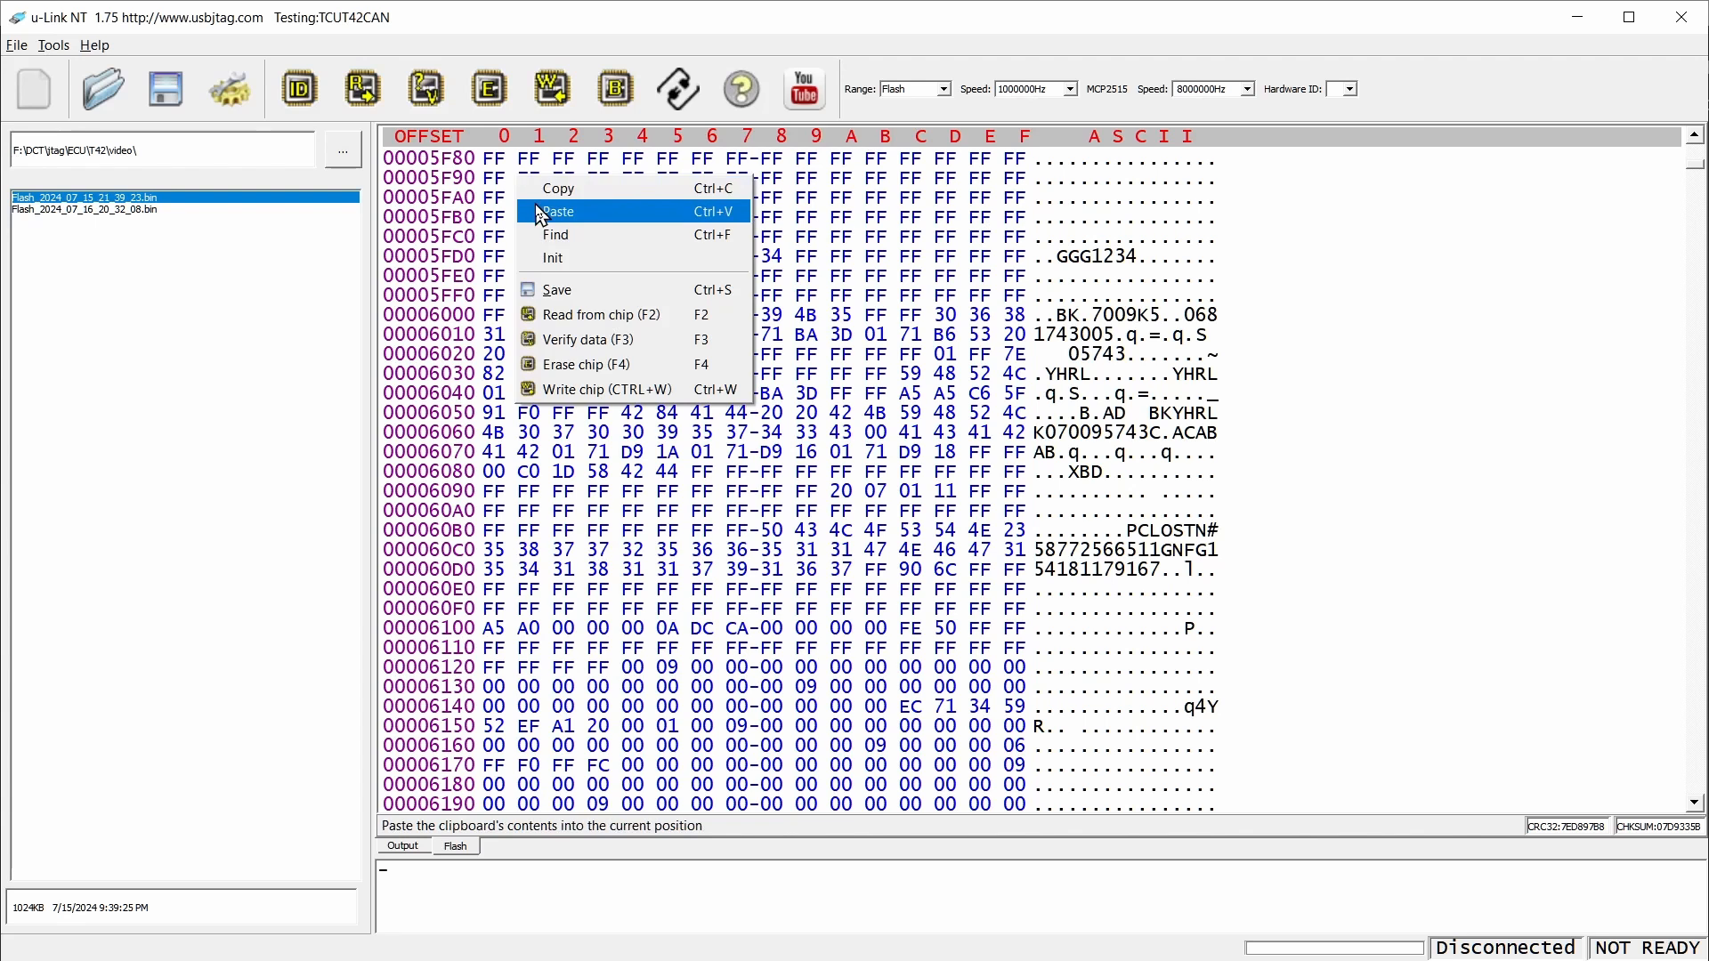
{"action": "left_click", "coordinate": [536, 204]}
{"action": "left_click", "coordinate": [519, 213]}
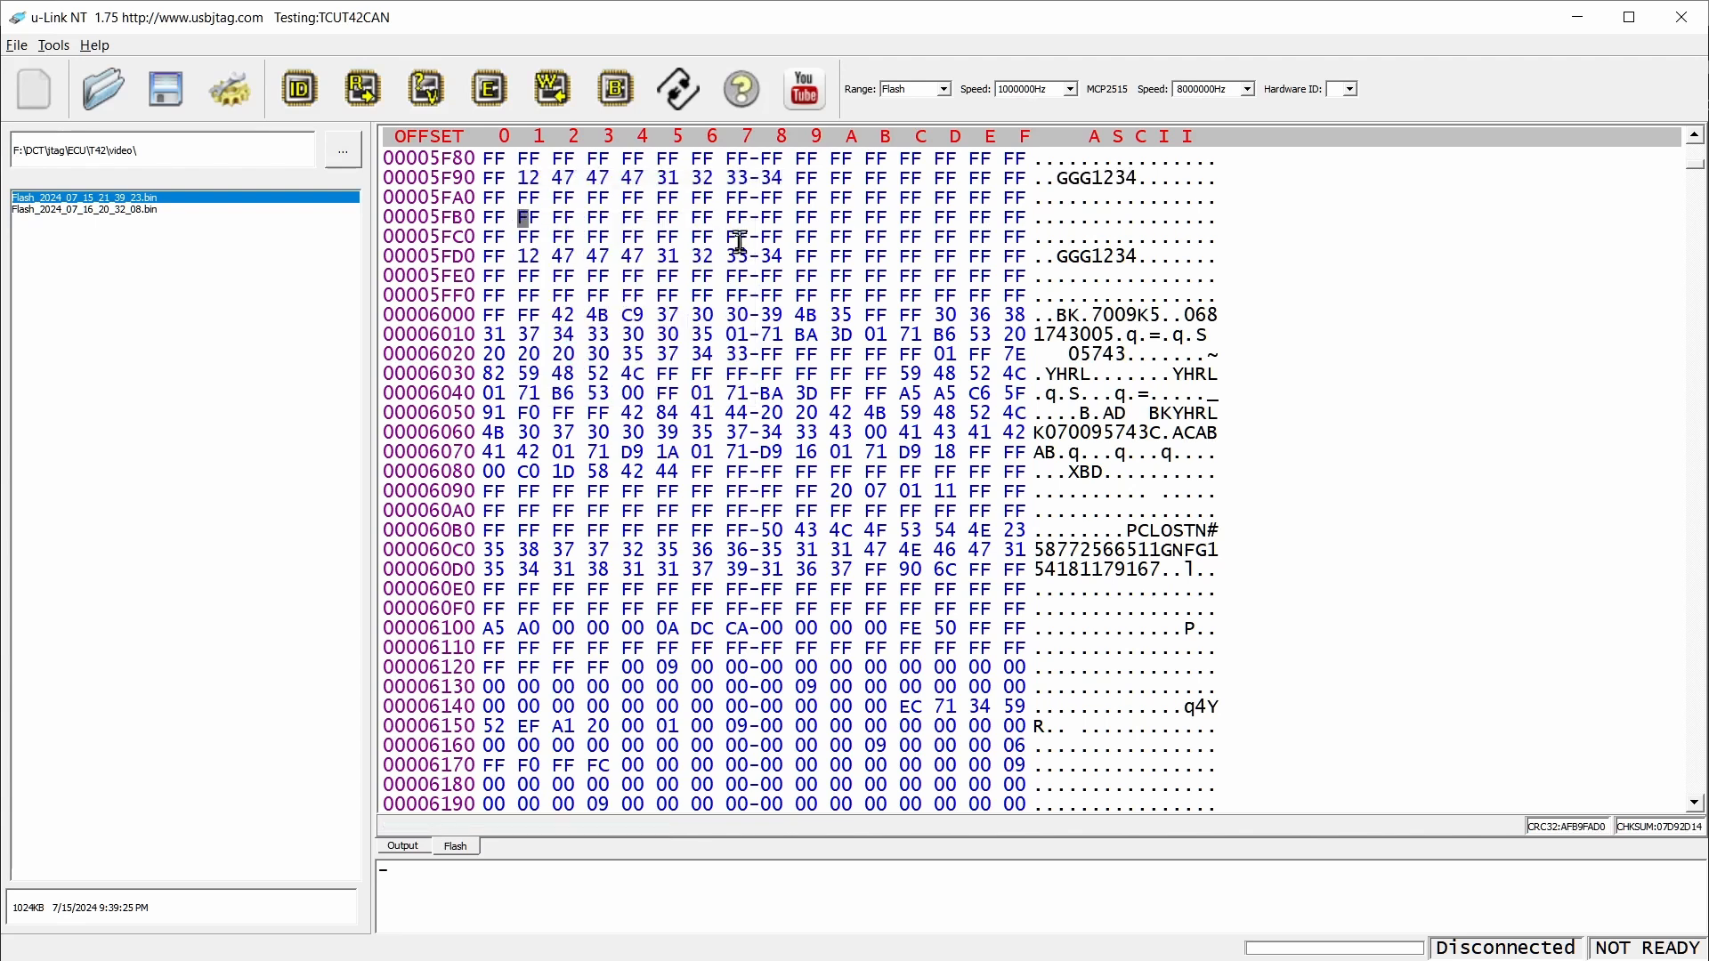
{"action": "key", "text": "ctrl+v"}
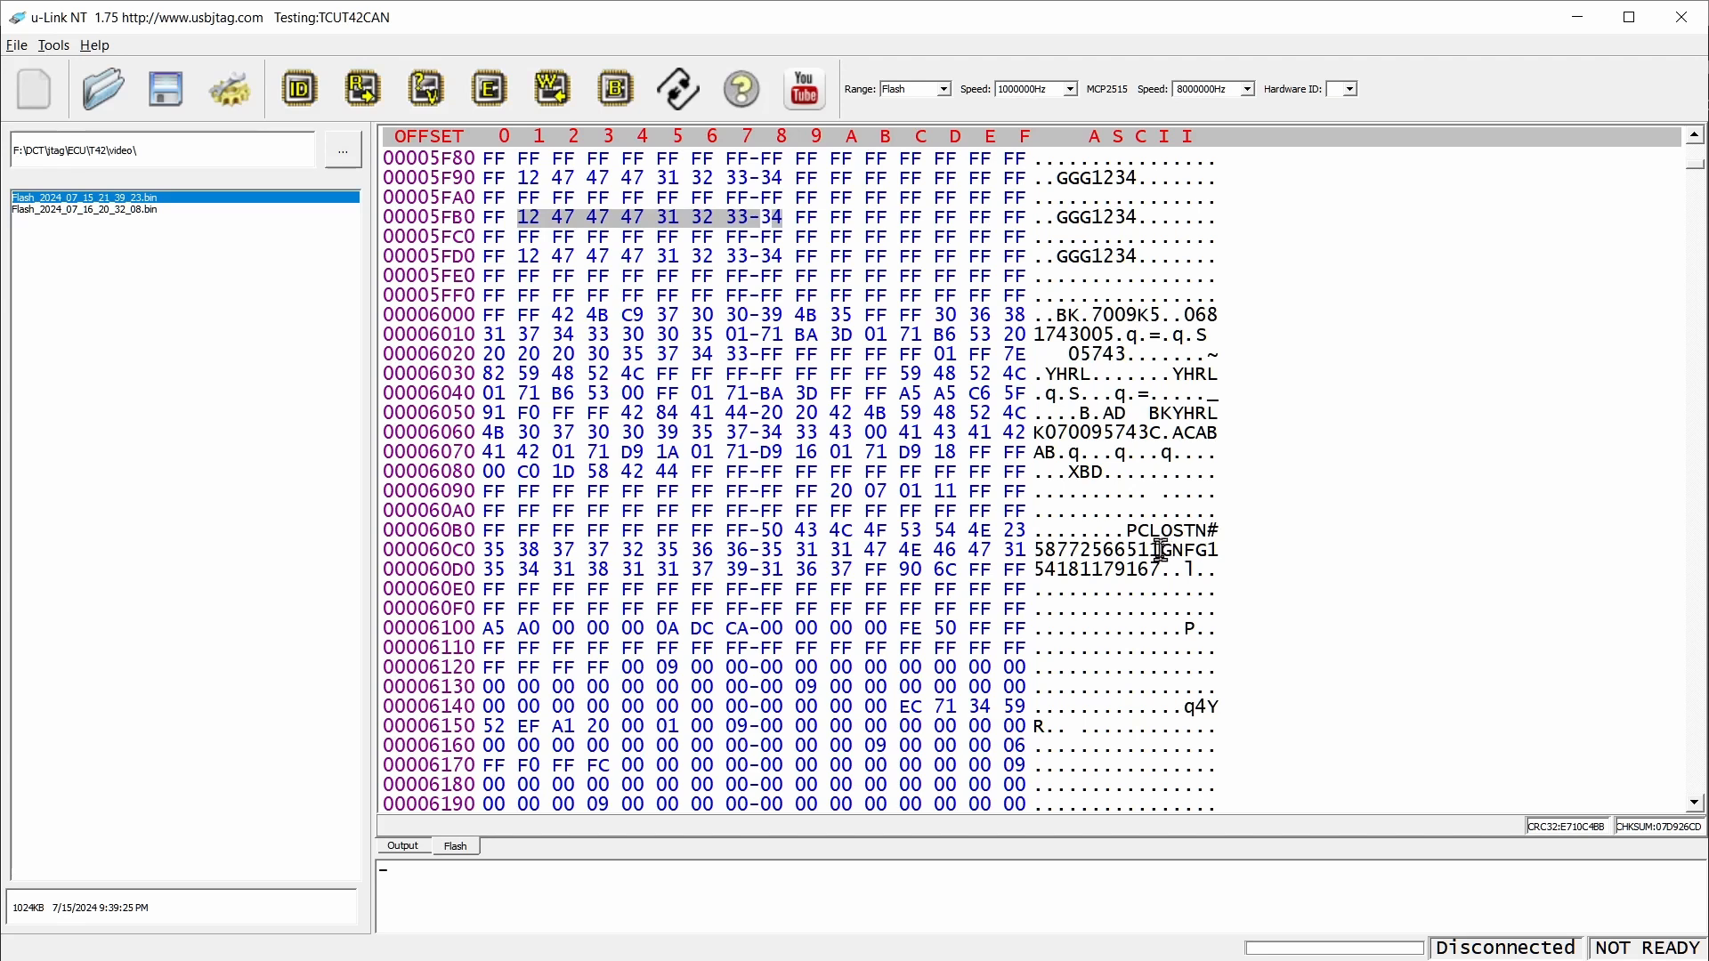
Step: Copy the VIN starting at offset 000060CA from the ASCII column and paste it on line 7 in Notepad++
{"action": "left_click_drag", "start_coordinate": [1154, 549], "coordinate": [1154, 571]}
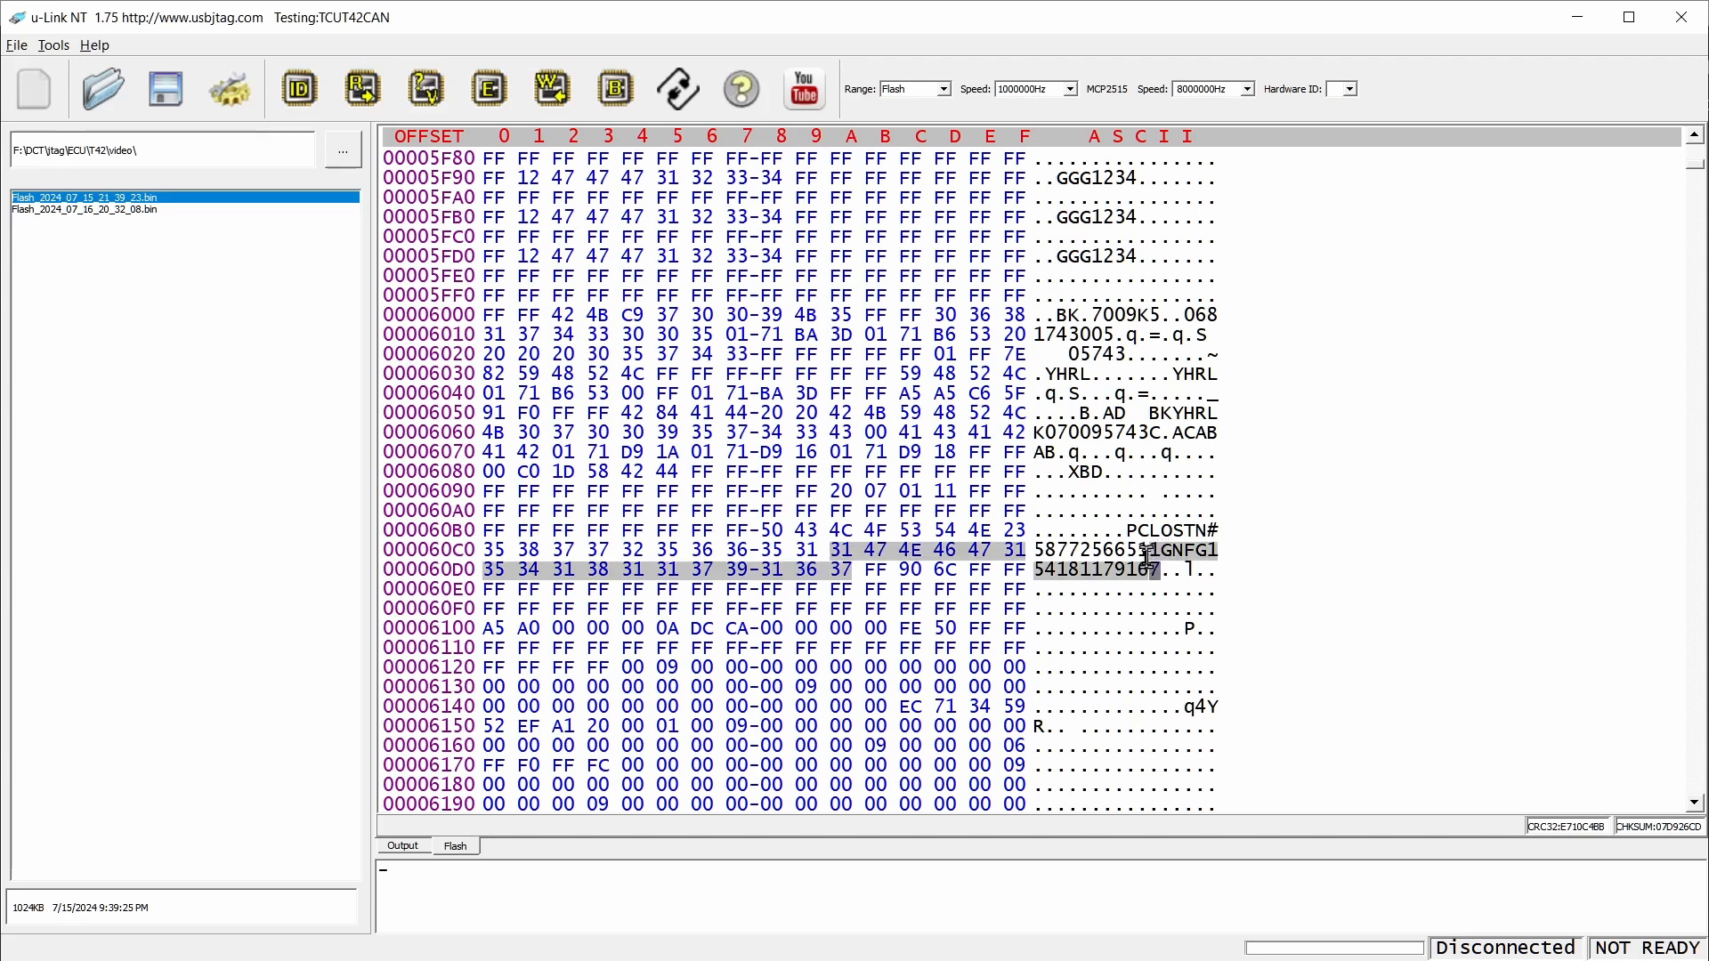
{"action": "right_click", "coordinate": [1149, 561]}
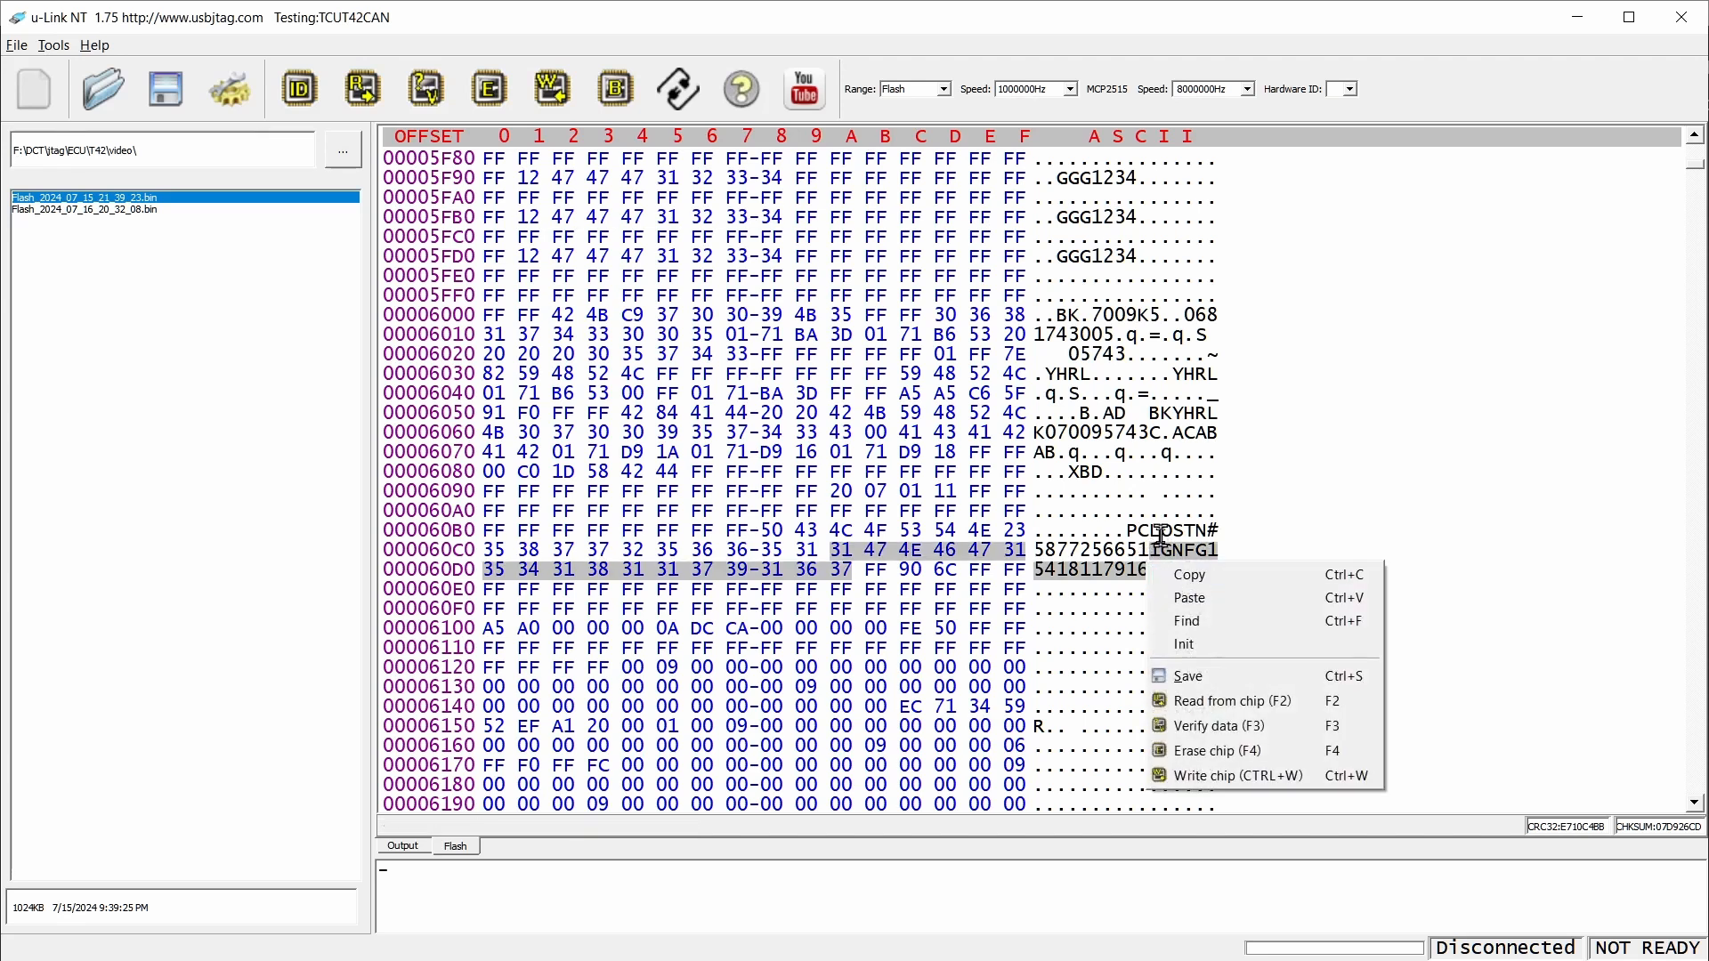
{"action": "left_click", "coordinate": [1152, 546]}
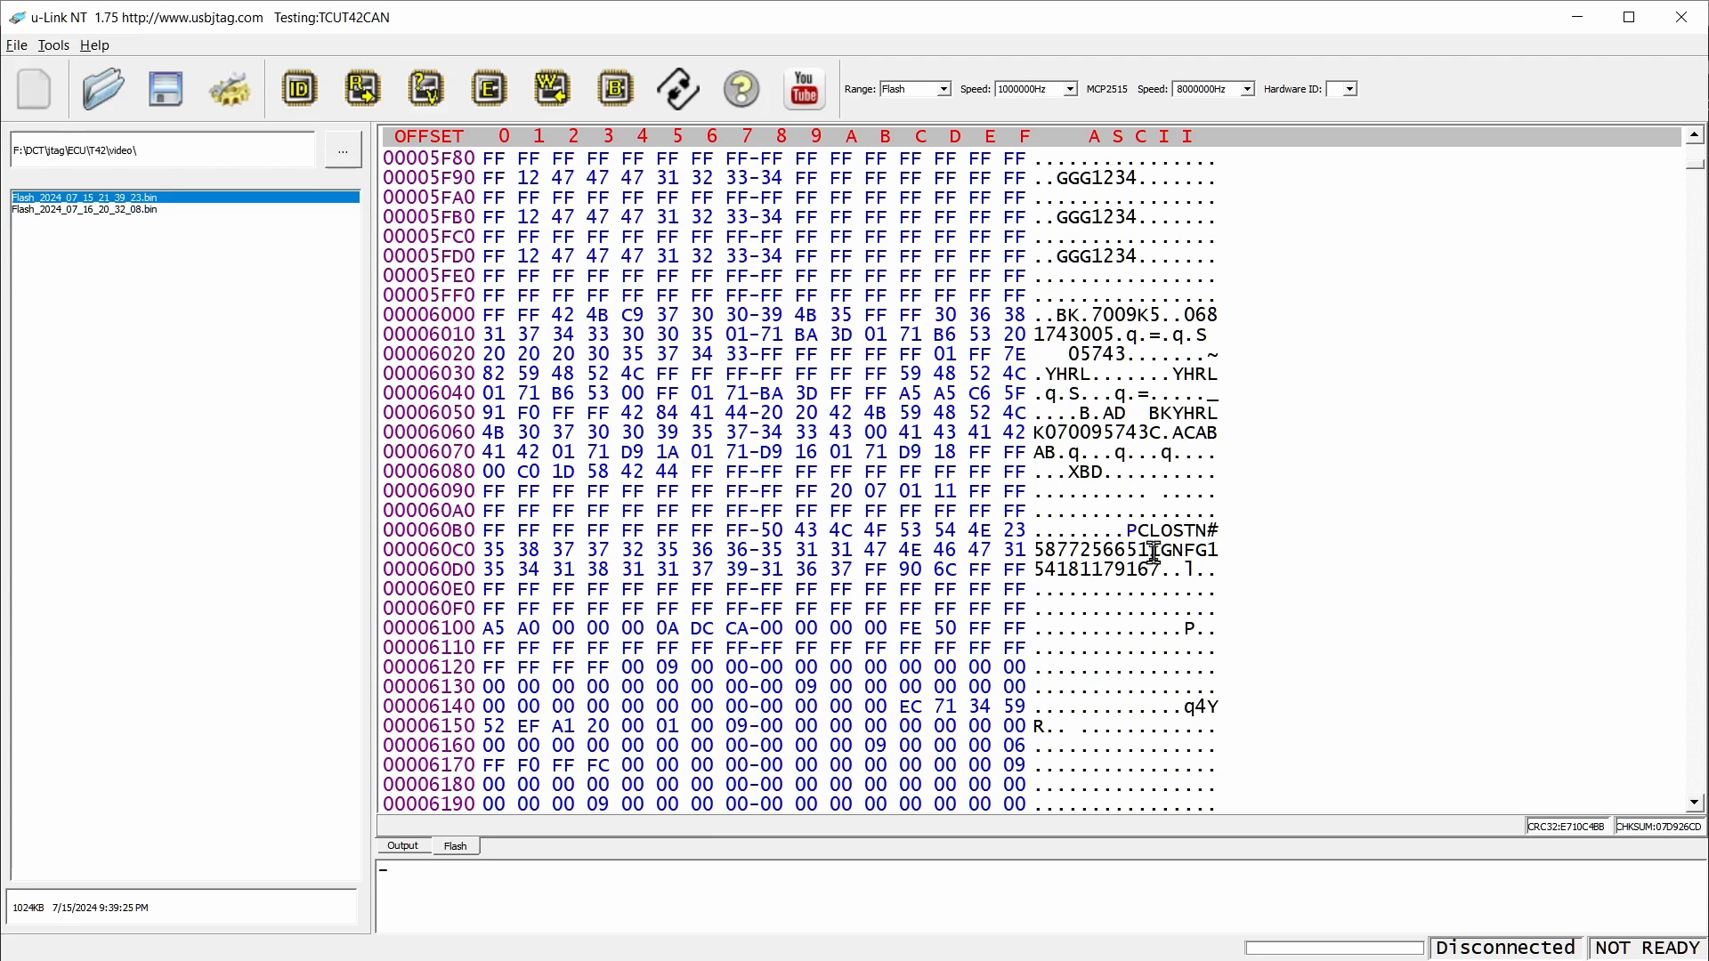
{"action": "left_click_drag", "start_coordinate": [1152, 546], "coordinate": [1152, 575]}
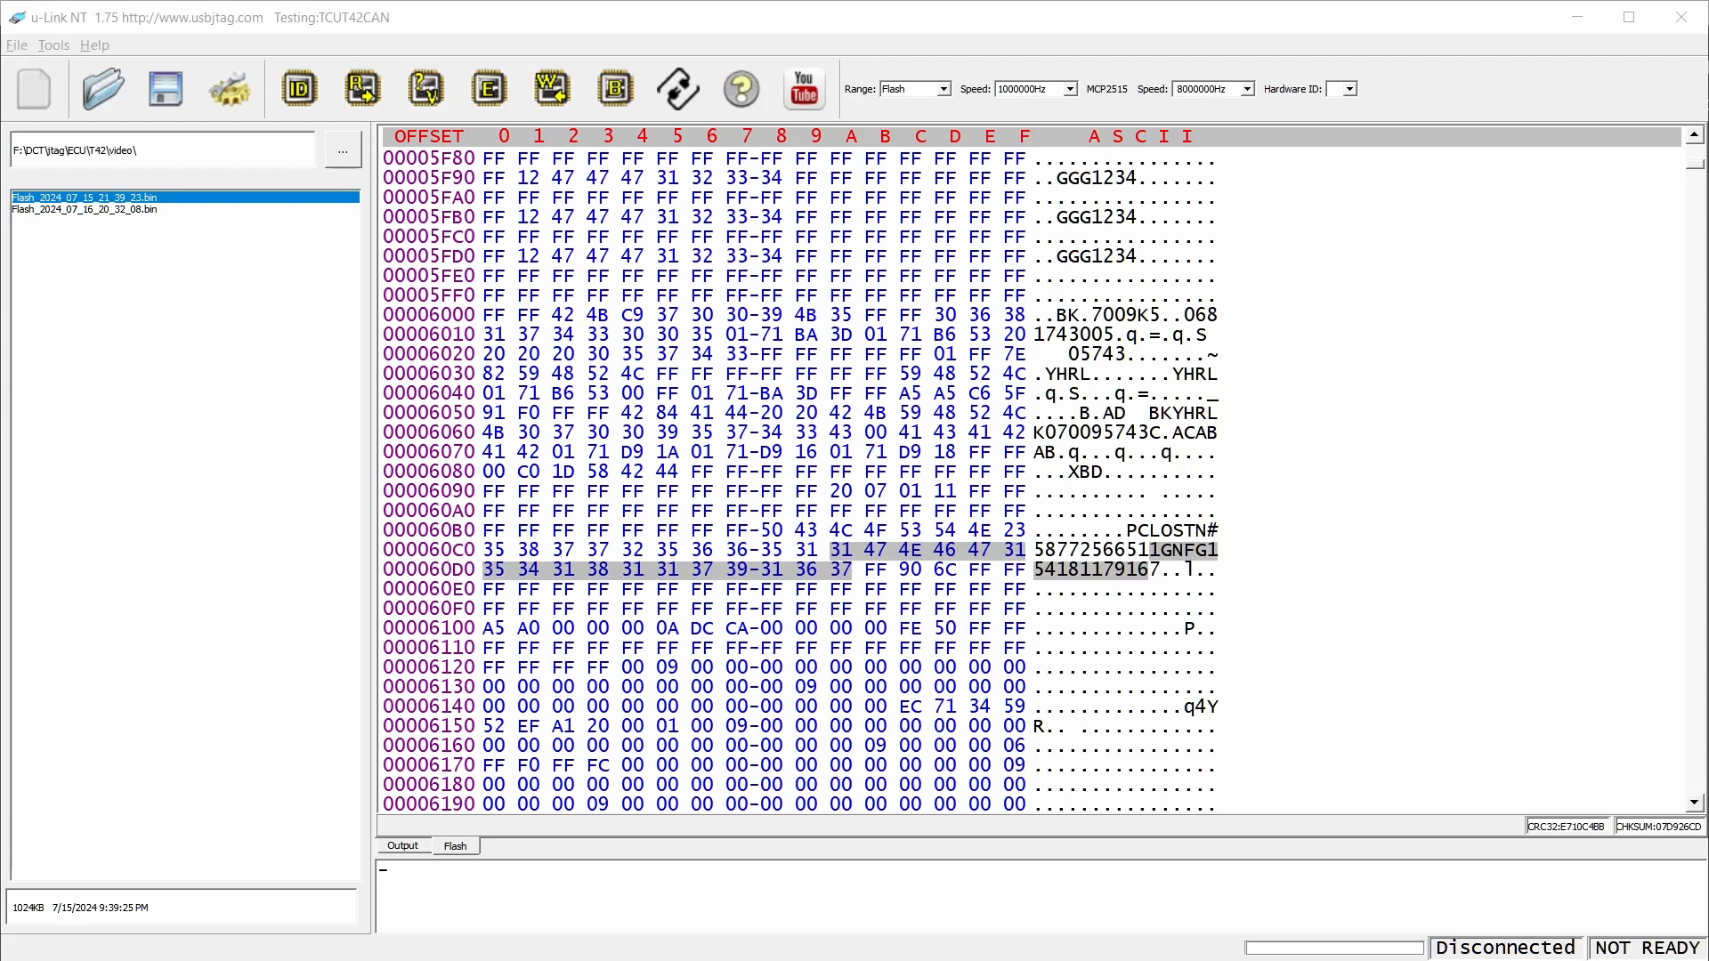
{"action": "key", "text": "alt+Tab"}
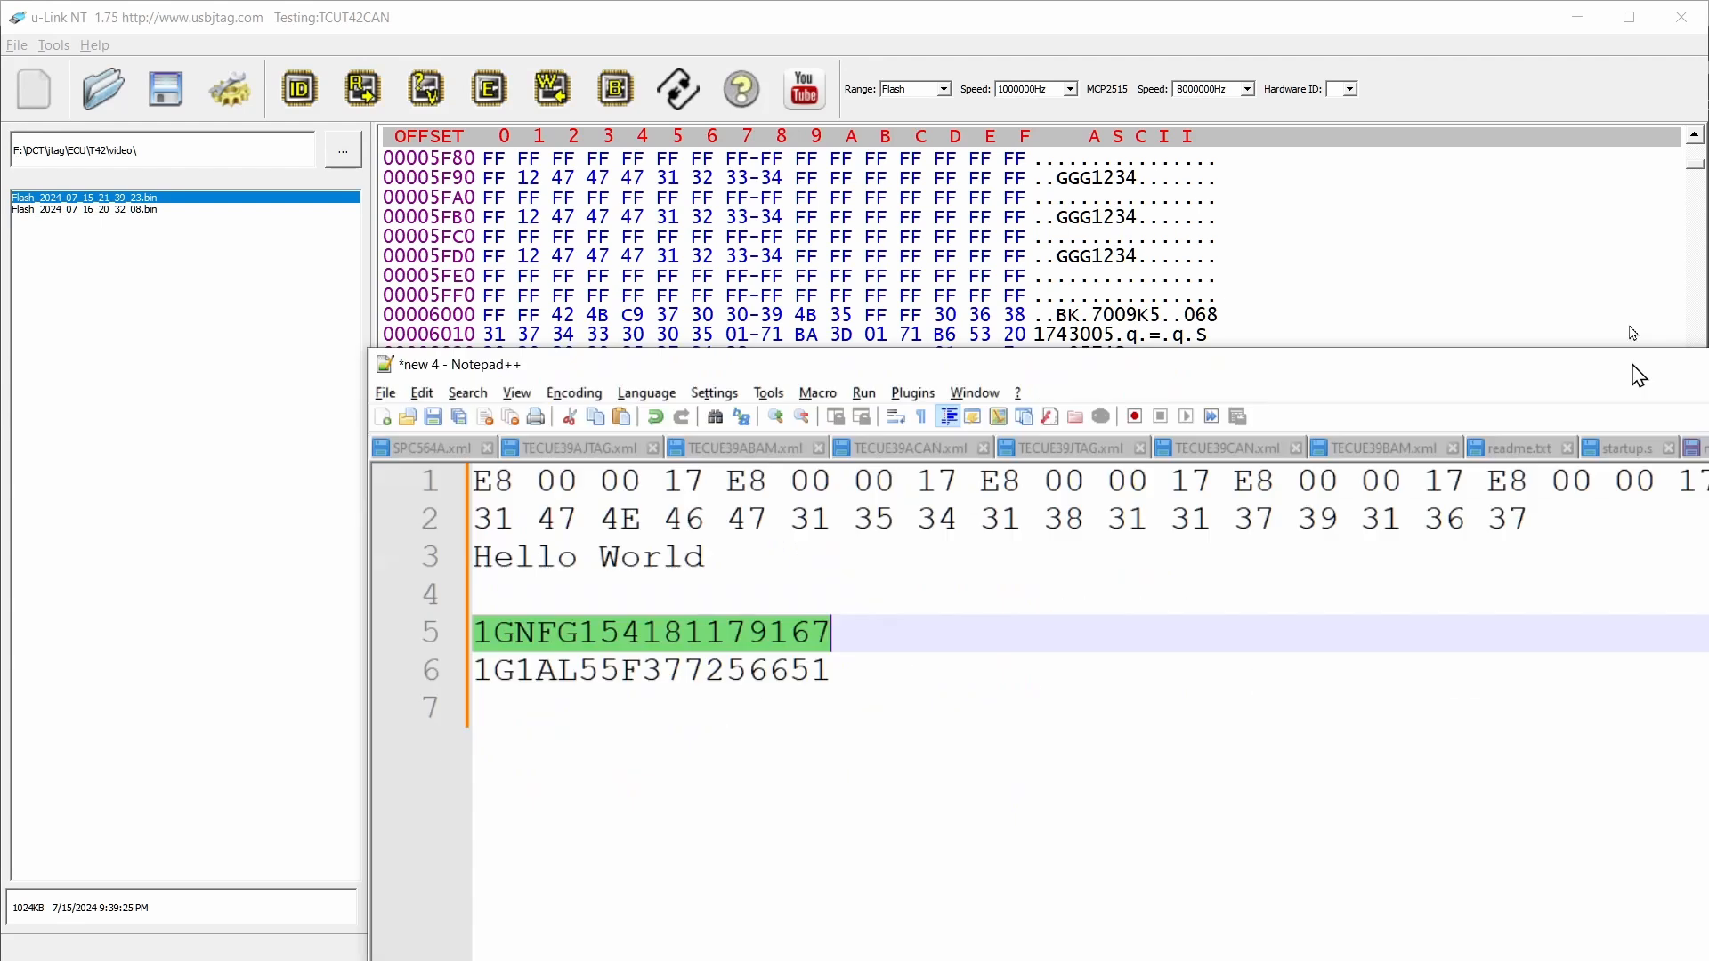
{"action": "left_click", "coordinate": [985, 464]}
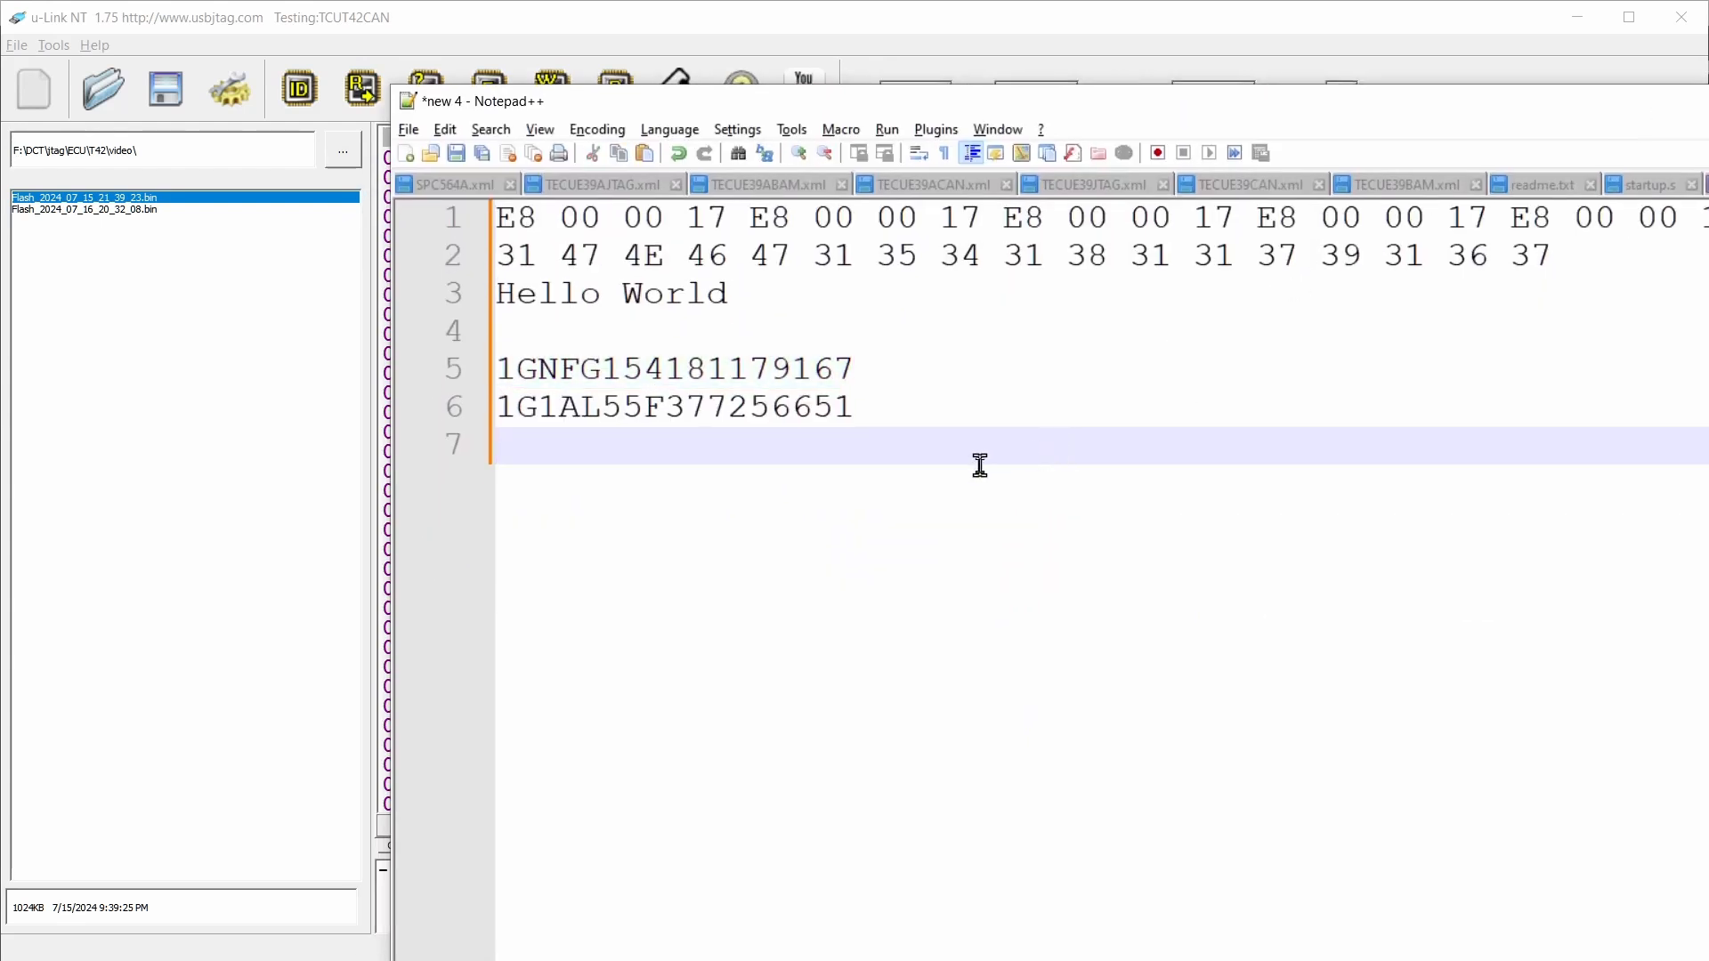
{"action": "key", "text": "ctrl+v"}
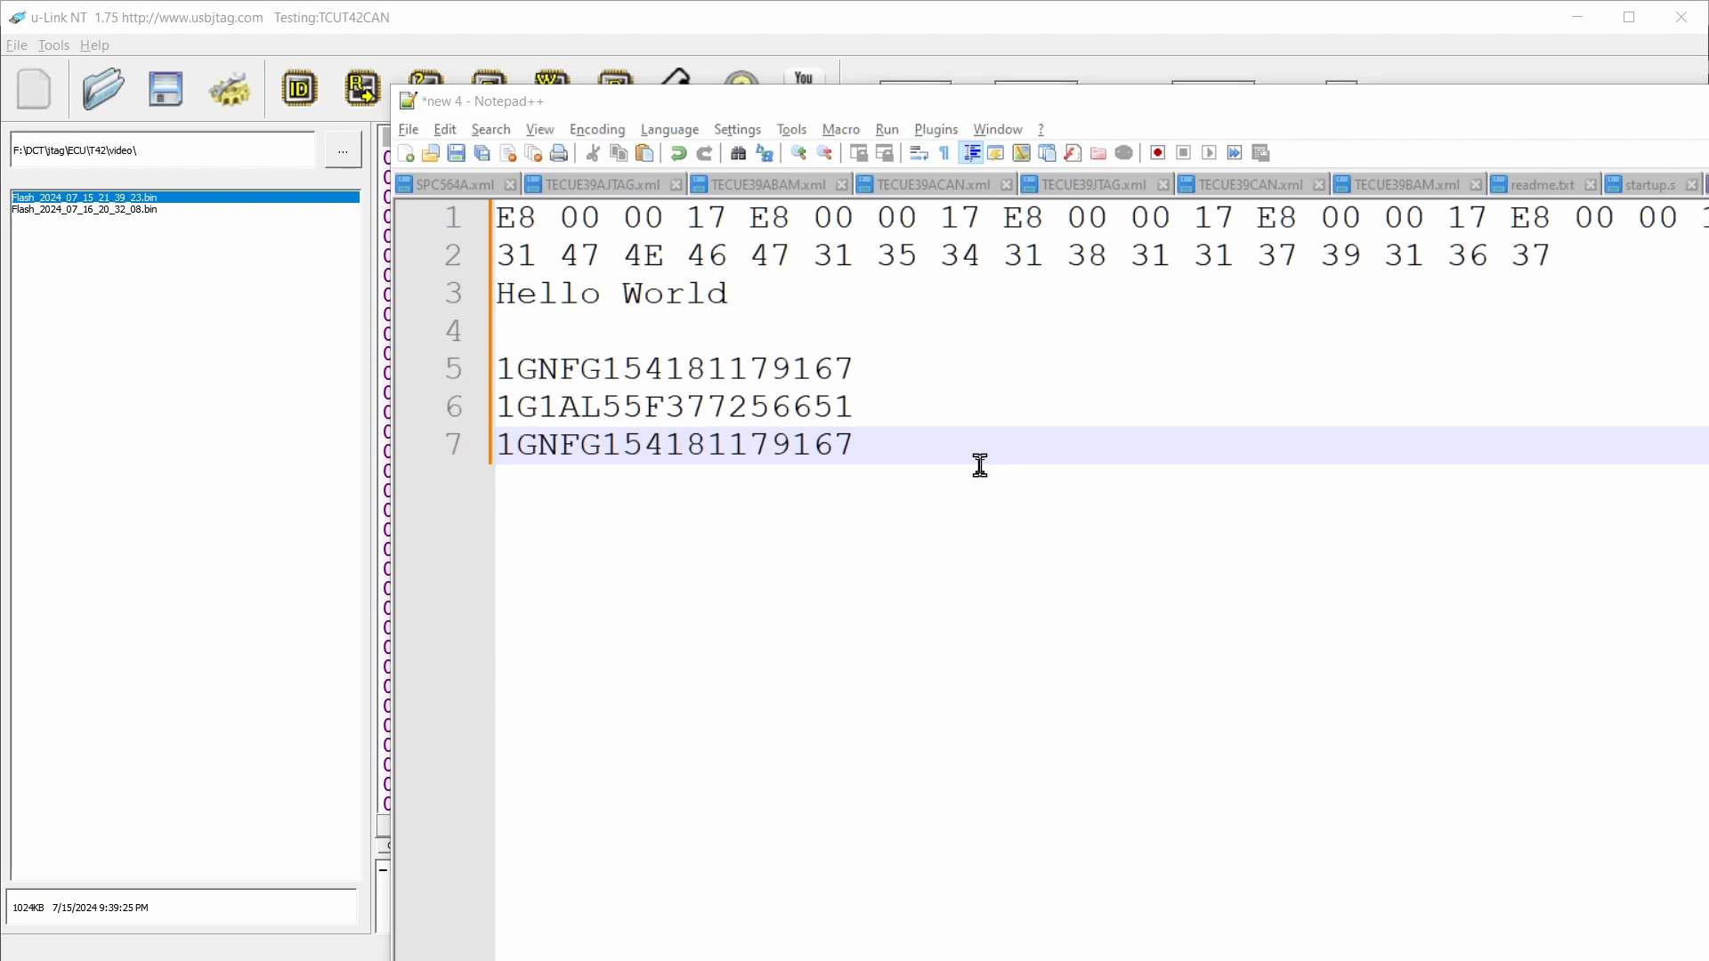
Step: Copy the VIN on line 6 of the notes and paste it into u-Link NT's ASCII column at offset 00005FF5
{"action": "double_click", "coordinate": [569, 400]}
{"action": "left_click", "coordinate": [1225, 11]}
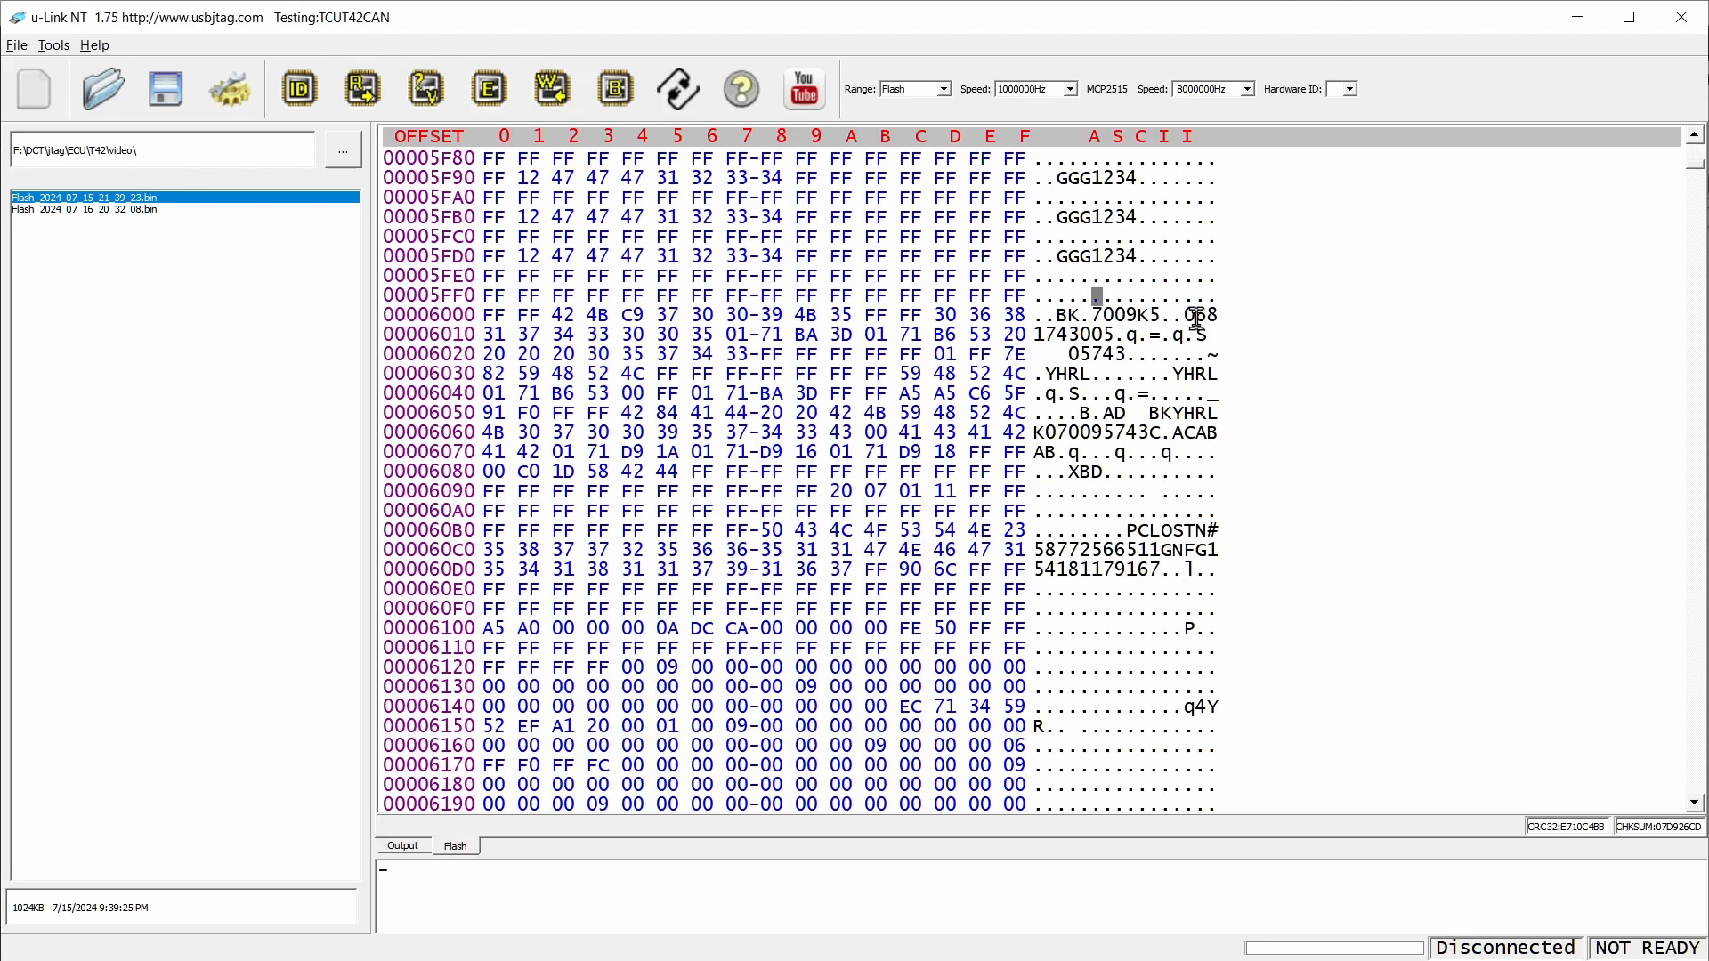
{"action": "key", "text": "ctrl+v"}
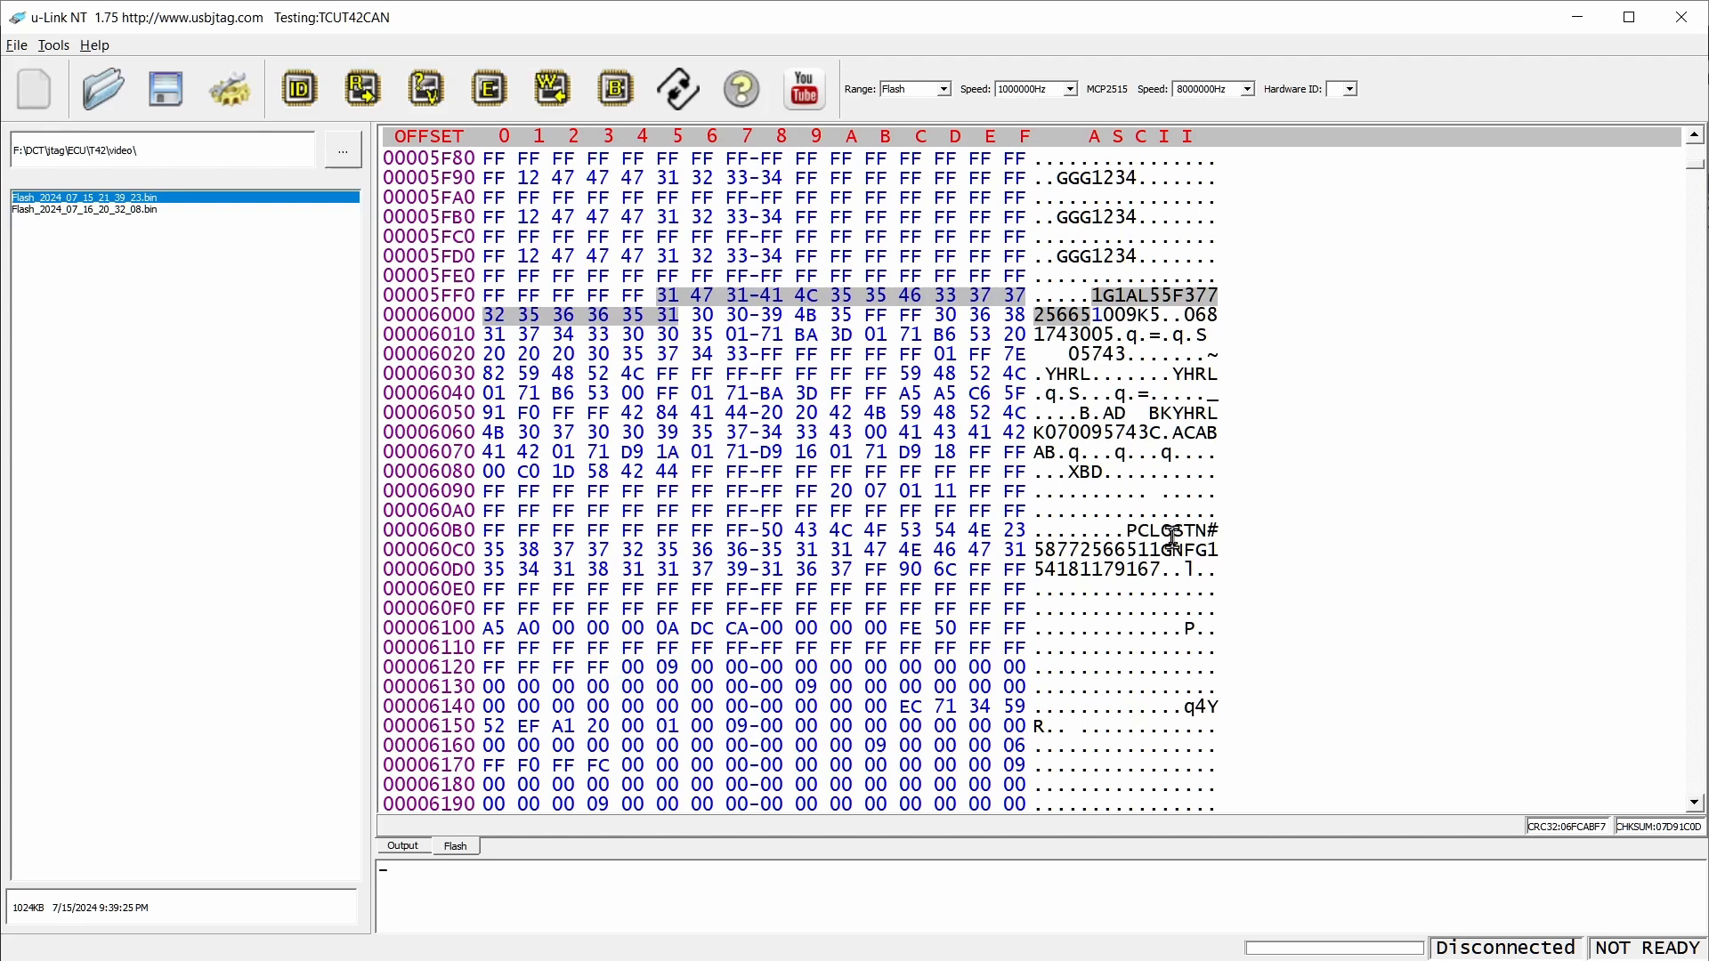
Step: Copy the ten ASCII digits at offset 000060C0 and paste them as hex at 00006093 and as text at 00006099
{"action": "left_click_drag", "start_coordinate": [1031, 545], "coordinate": [1149, 554]}
{"action": "left_click", "coordinate": [591, 497]}
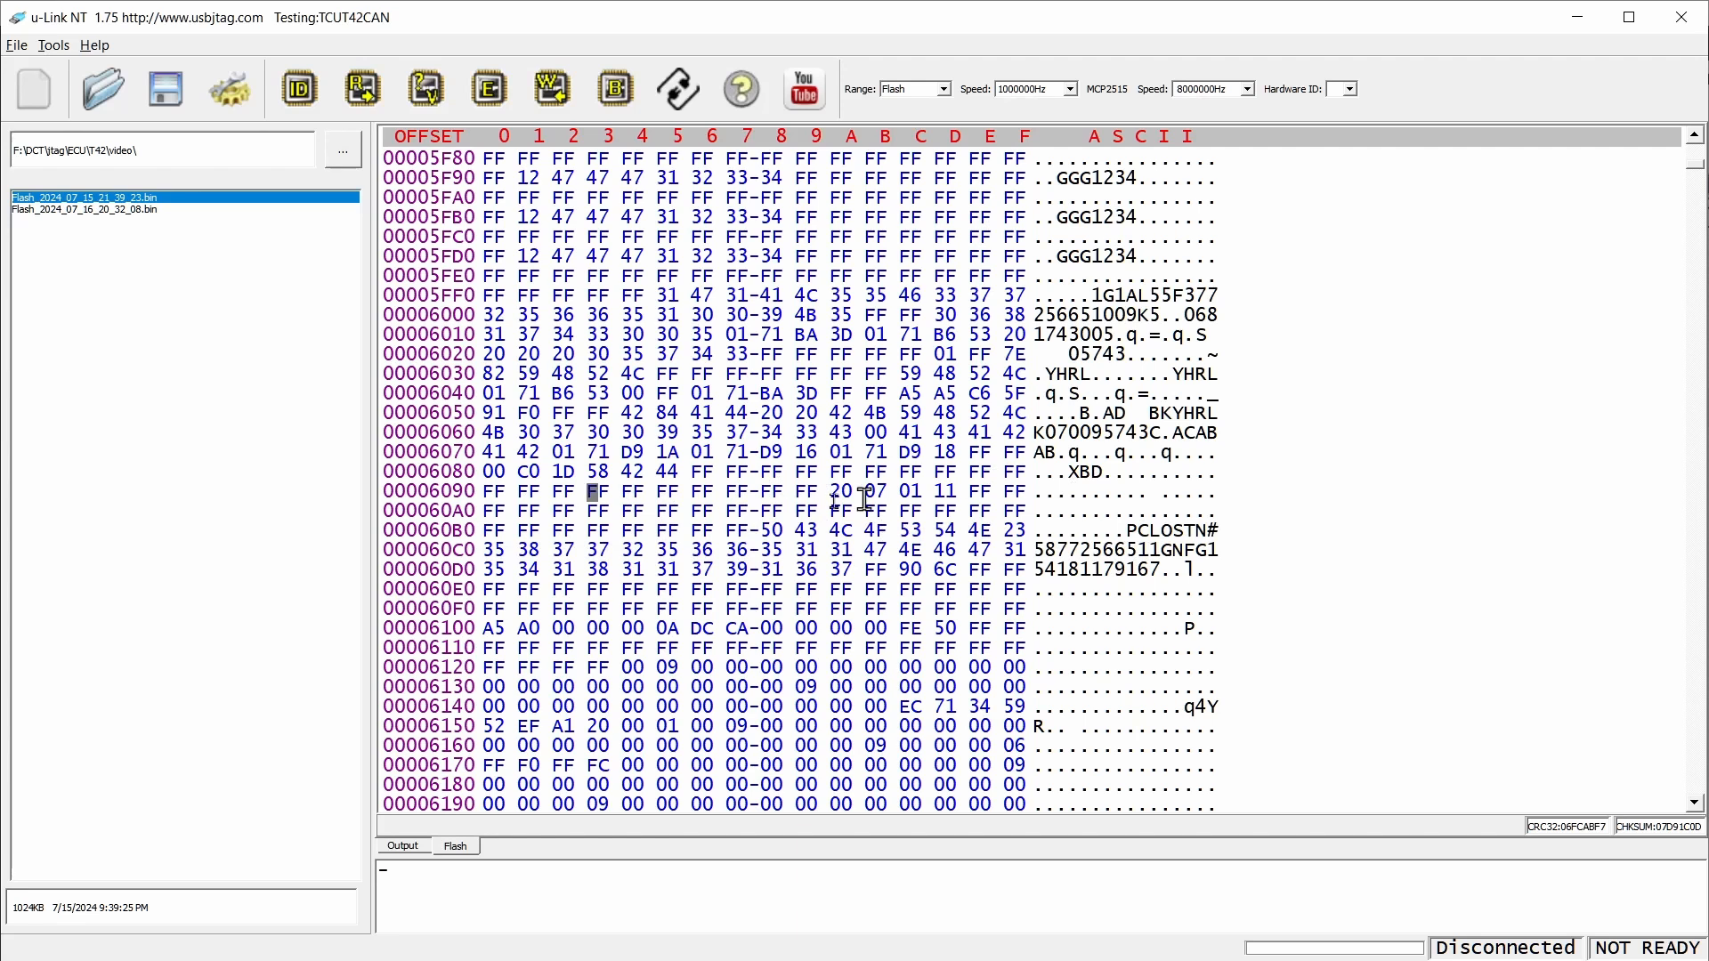
{"action": "key", "text": "ctrl+v"}
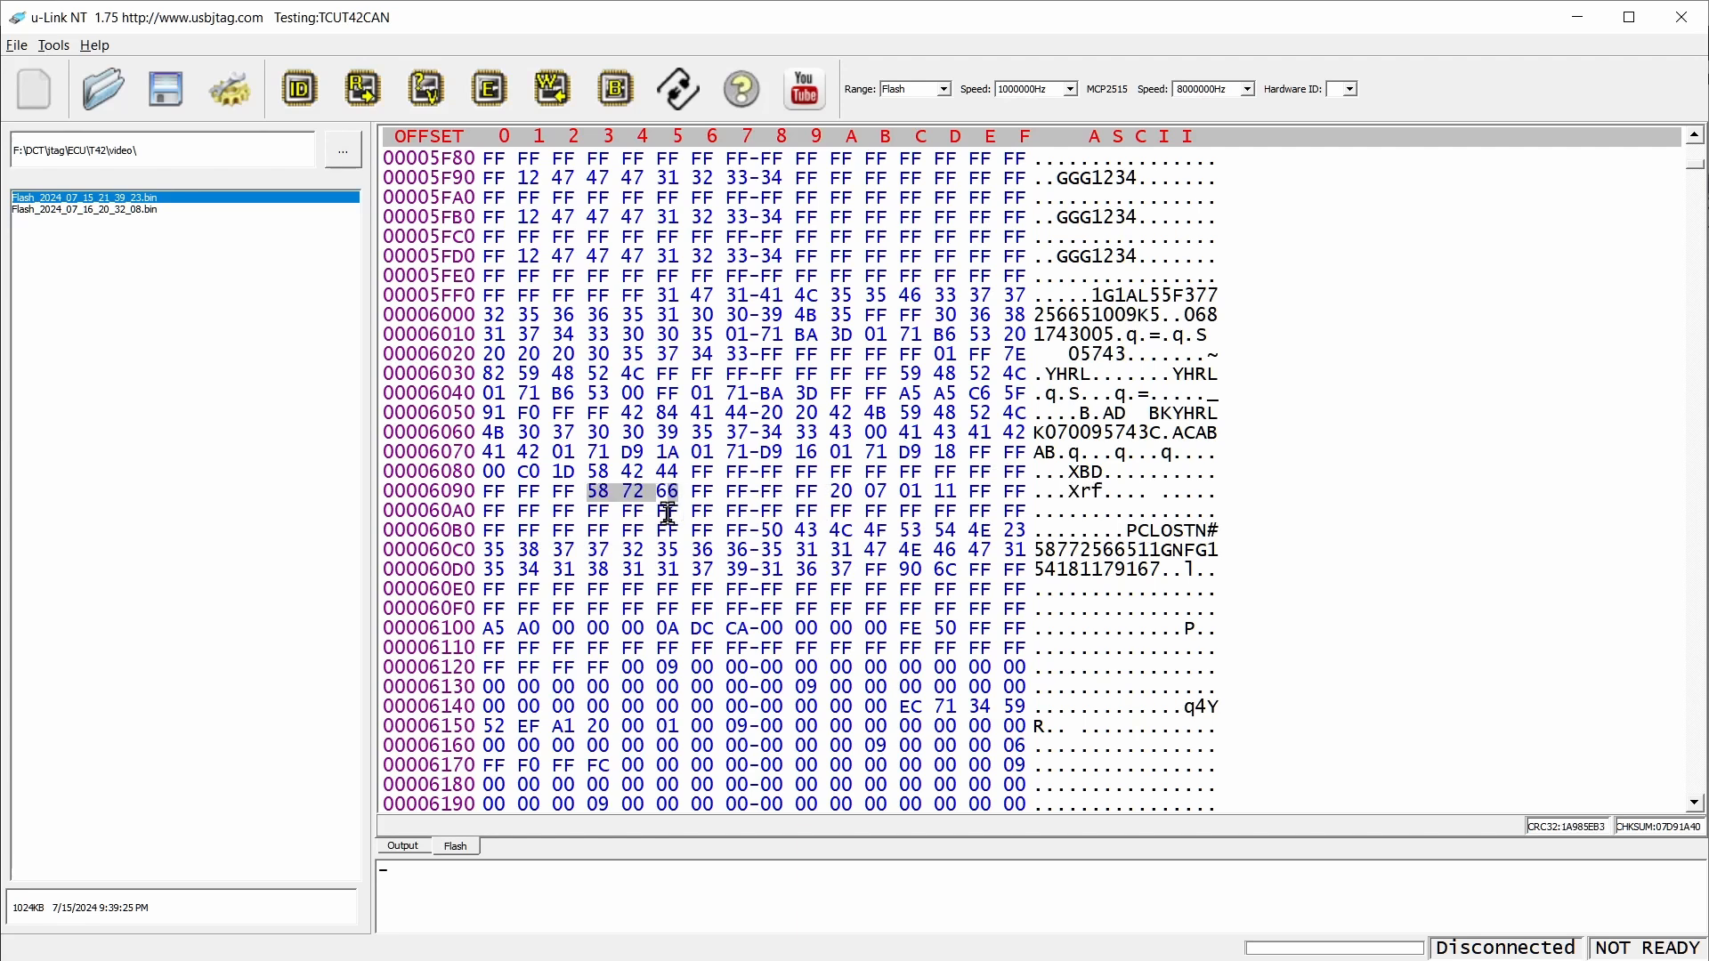
{"action": "key", "text": "ctrl+v"}
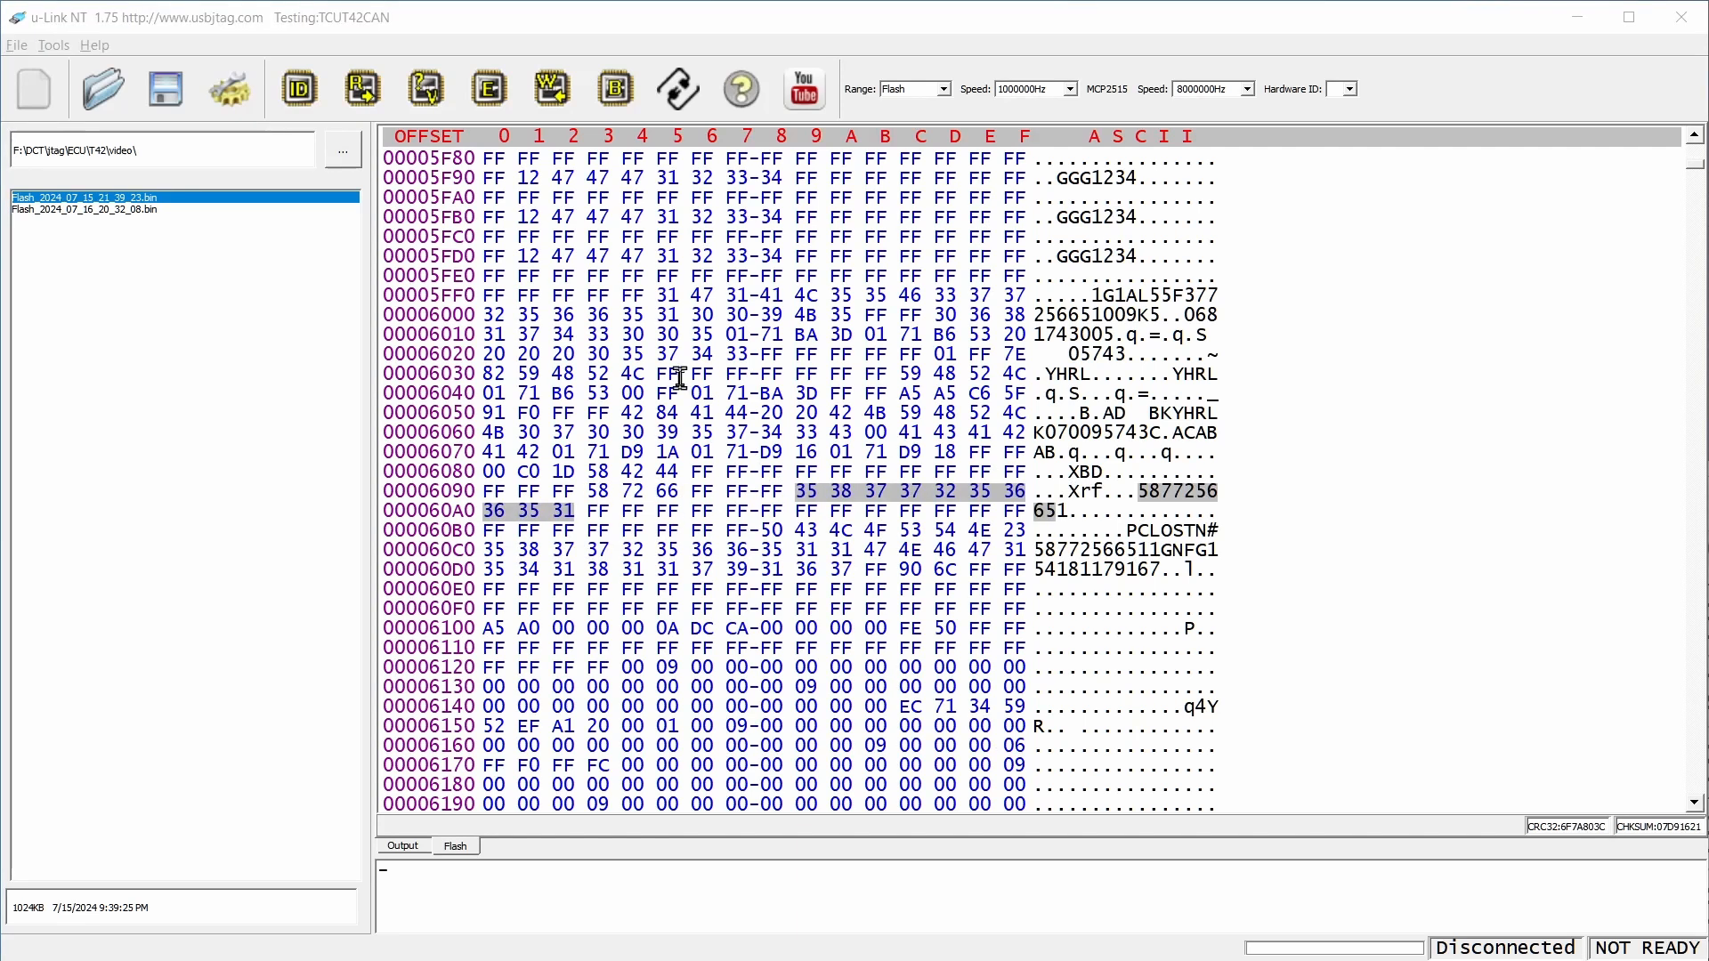
{"action": "left_click", "coordinate": [673, 392]}
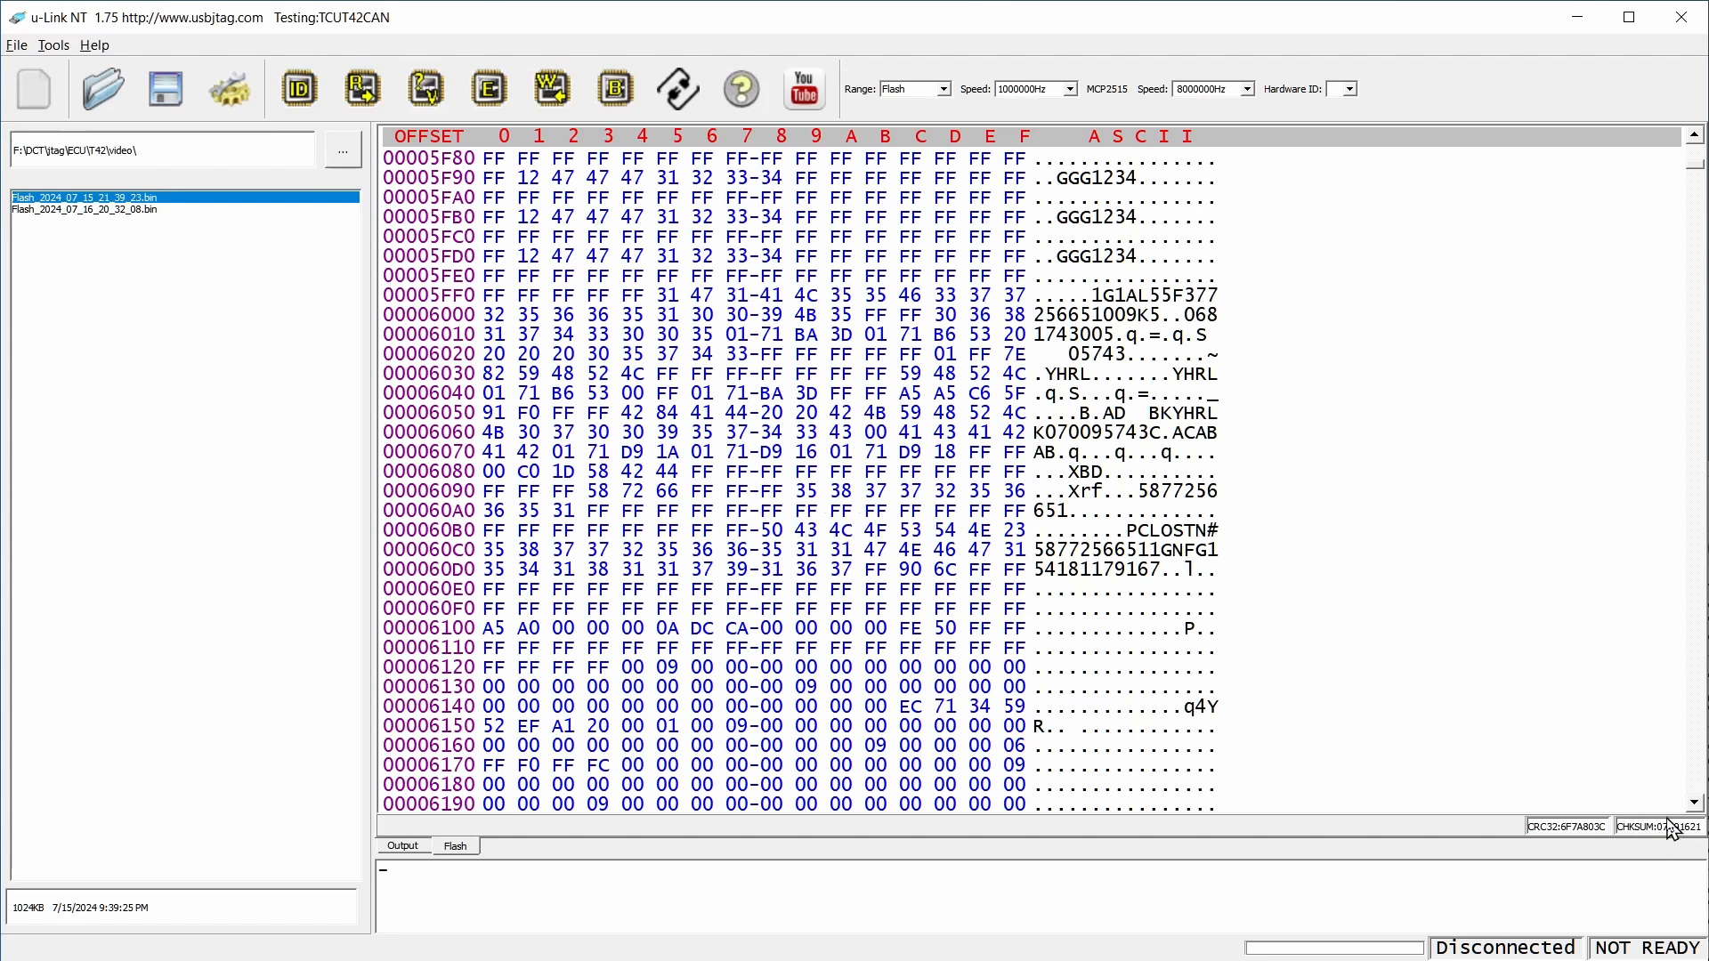
Step: Enter hex bytes 05 43 53 41 from offset 0000614A and the text 345353 in the ASCII column from 00006134
{"action": "left_click", "coordinate": [859, 712]}
{"action": "type", "text": "05435341"}
{"action": "left_click", "coordinate": [1083, 683]}
{"action": "type", "text": "345353"}
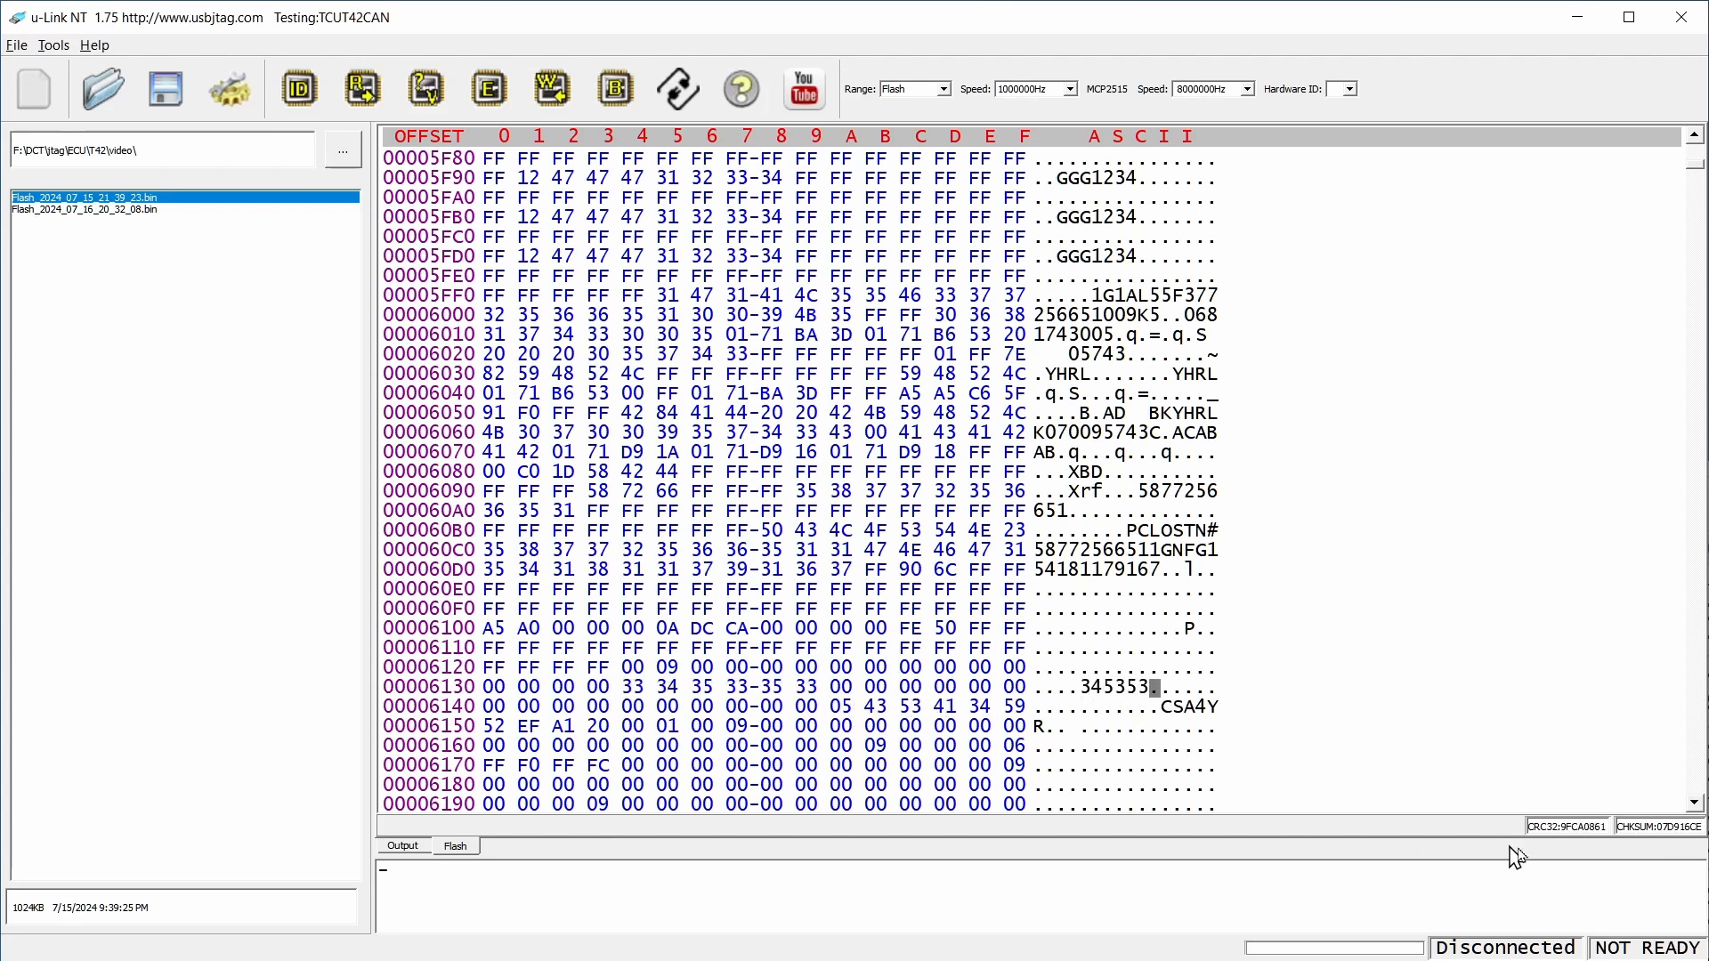